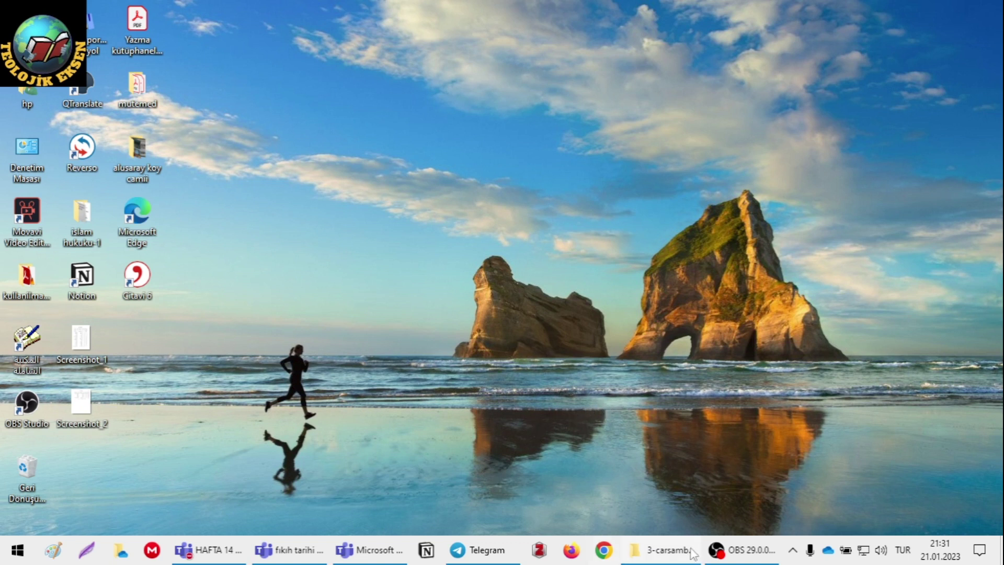
- Search Google for "citavi" in Chrome and open the official Citavi website in a new tab
left_click(610, 555)
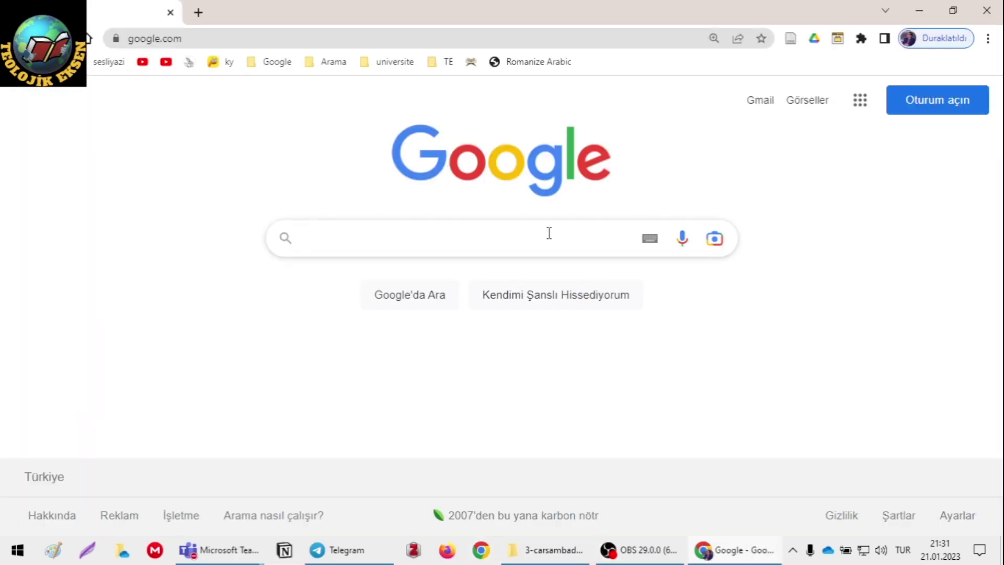
type("ditavi")
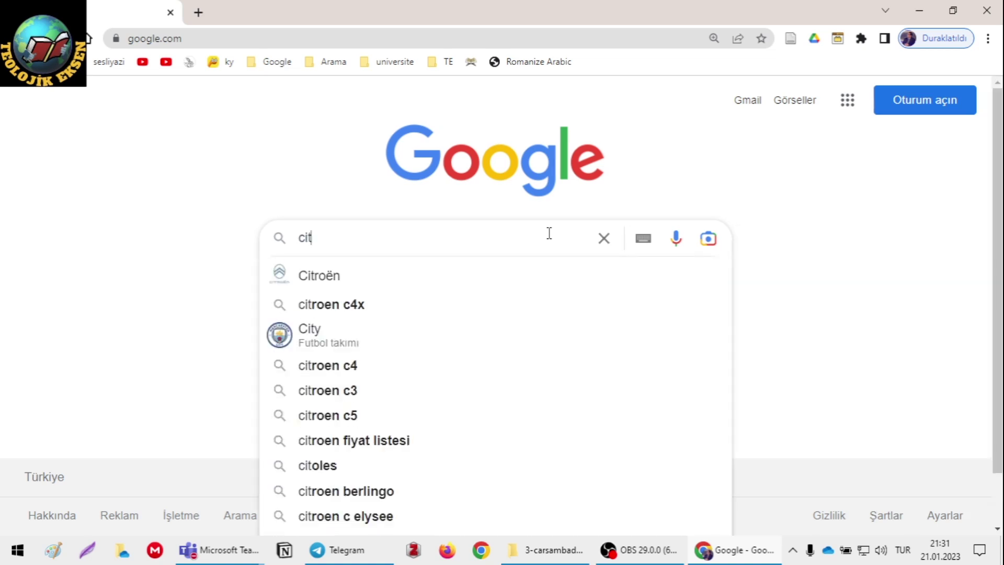
key("Return")
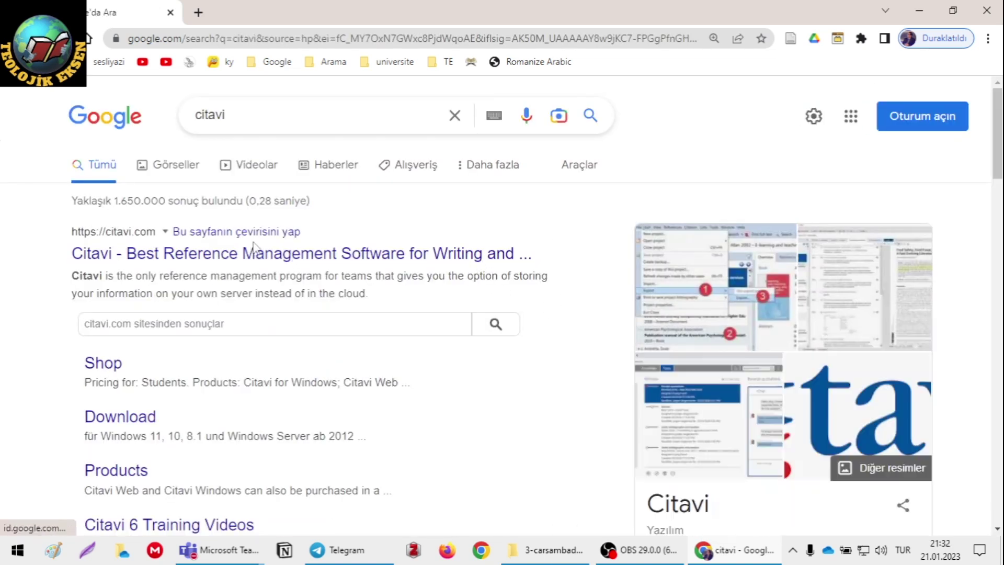
right_click(269, 258)
left_click(304, 263)
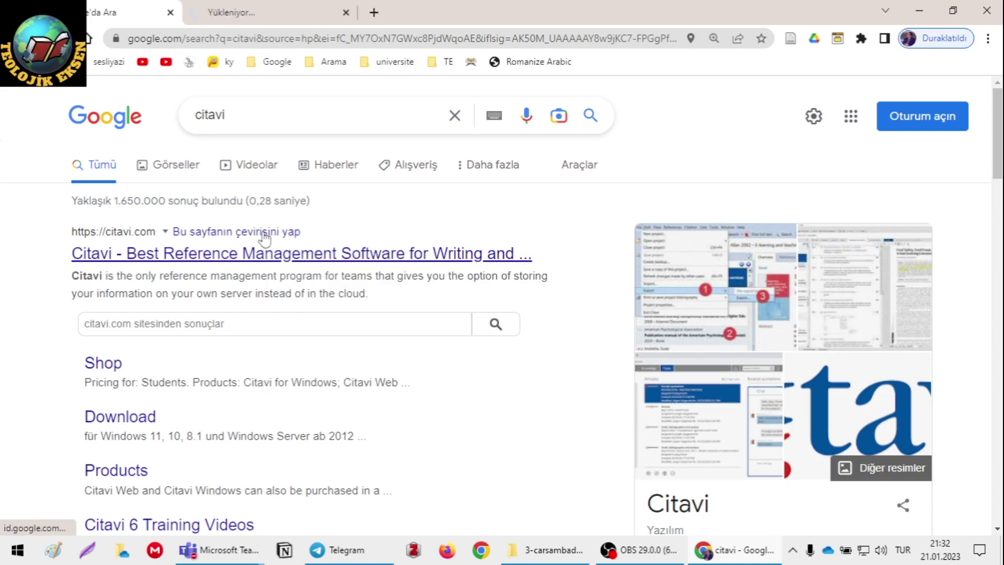
left_click(267, 12)
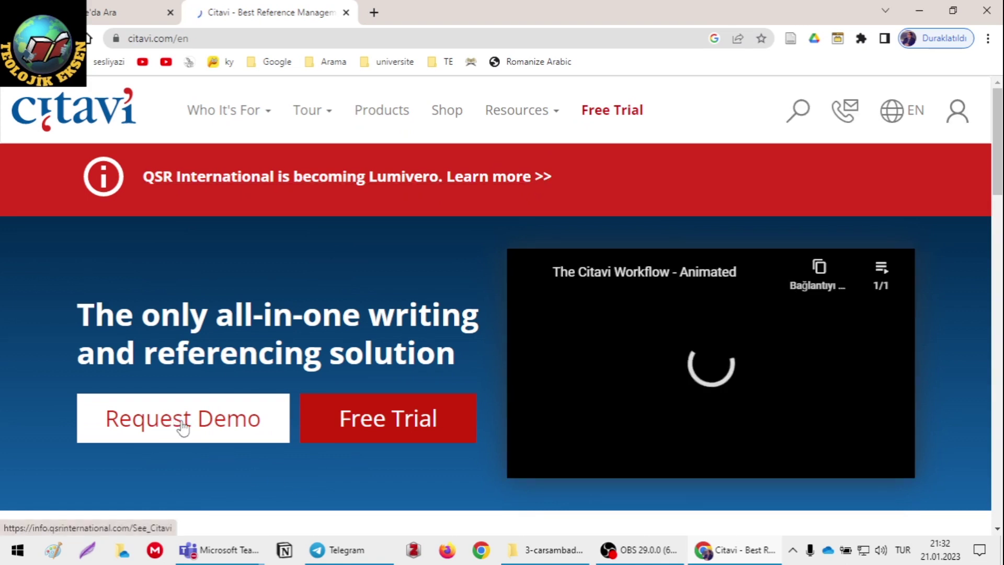
- Examine the Request Demo and Free Trial options on the Citavi home page
scroll(179, 426, "down", 1)
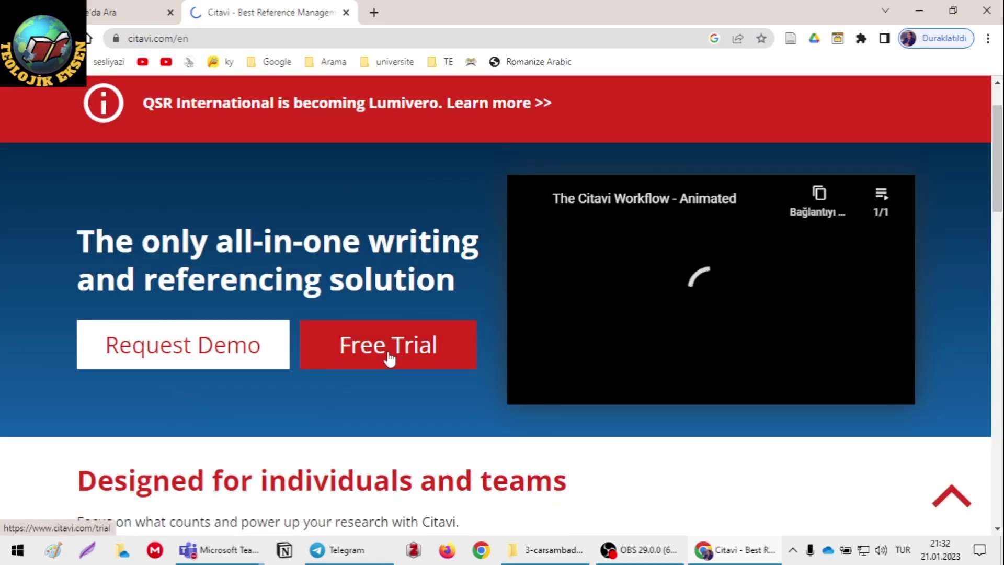
scroll(391, 360, "down", 2)
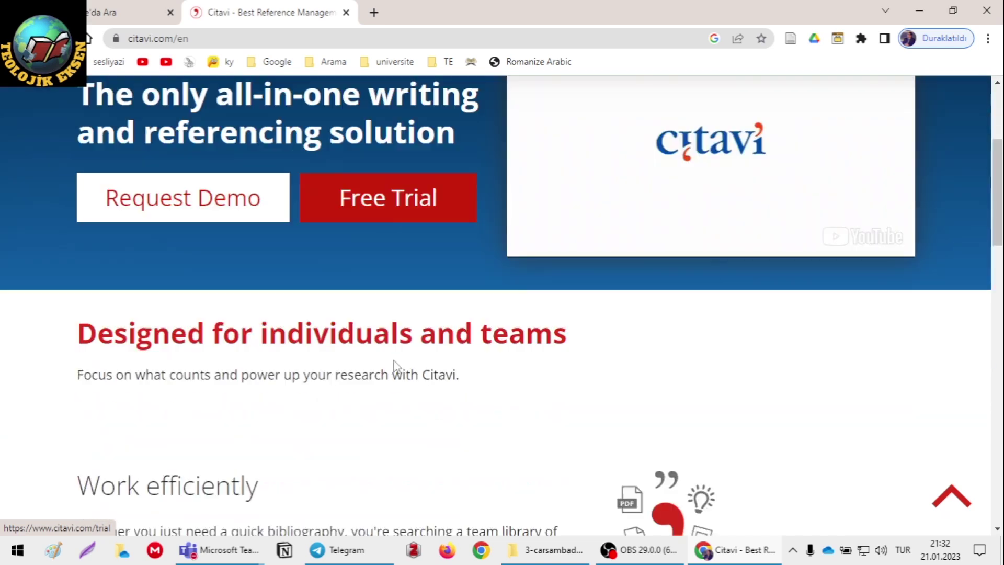
scroll(392, 359, "up", 3)
scroll(395, 355, "down", 1)
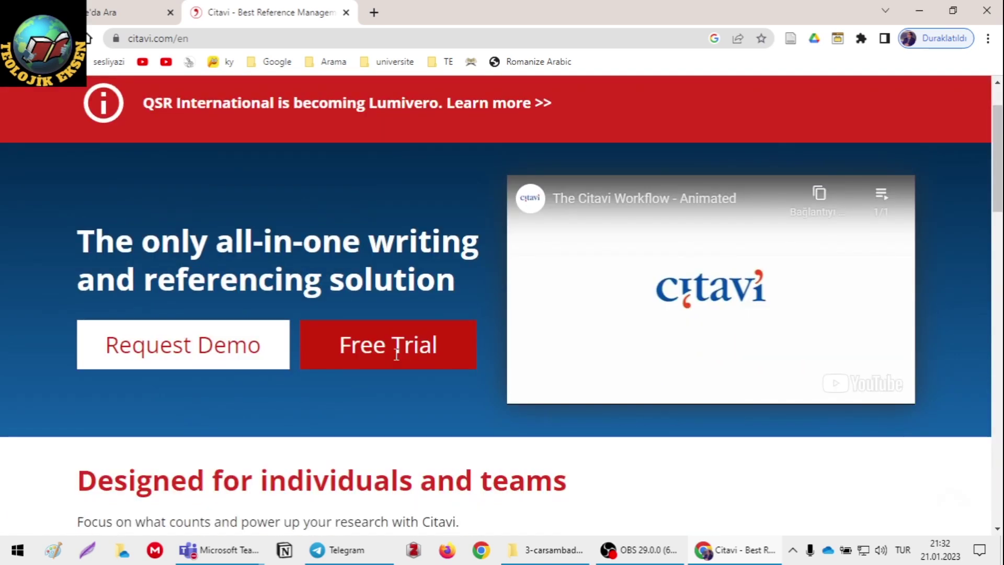
scroll(397, 355, "up", 1)
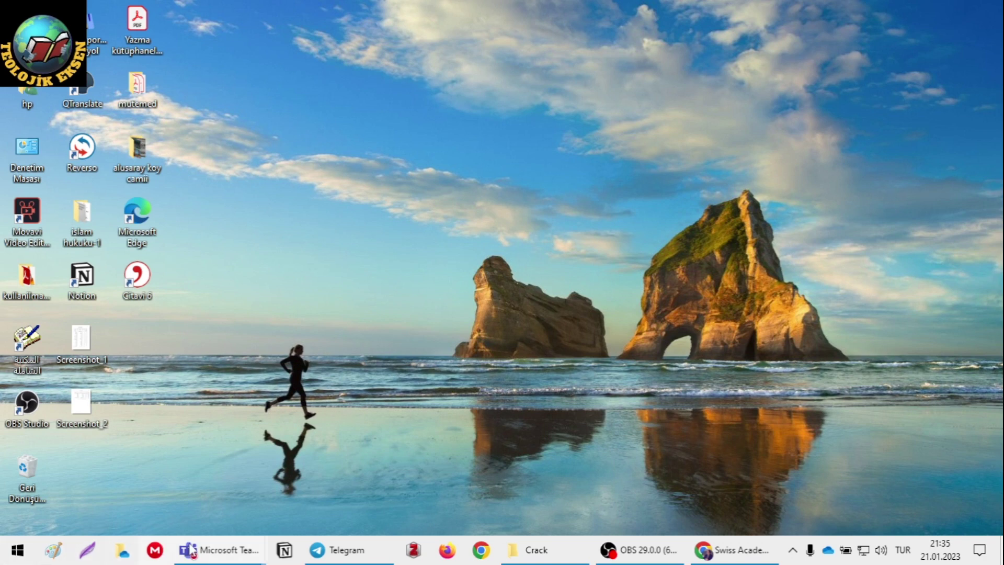
- Switch to the "fıkıh tarihi" Teams meeting, check its participant list and minimize the meeting window
mouse_move(219, 549)
left_click(240, 475)
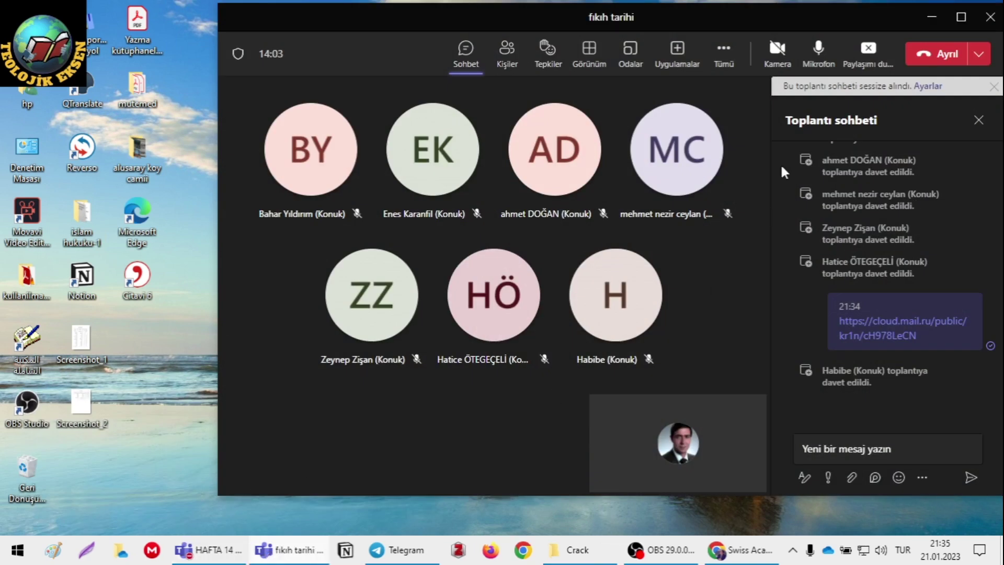
left_click(504, 68)
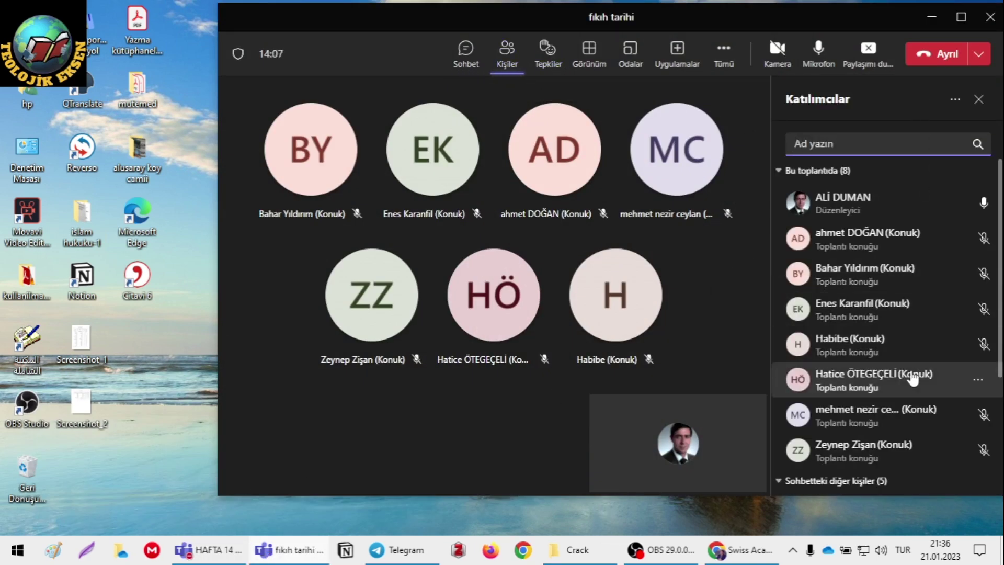
scroll(914, 361, "down", 3)
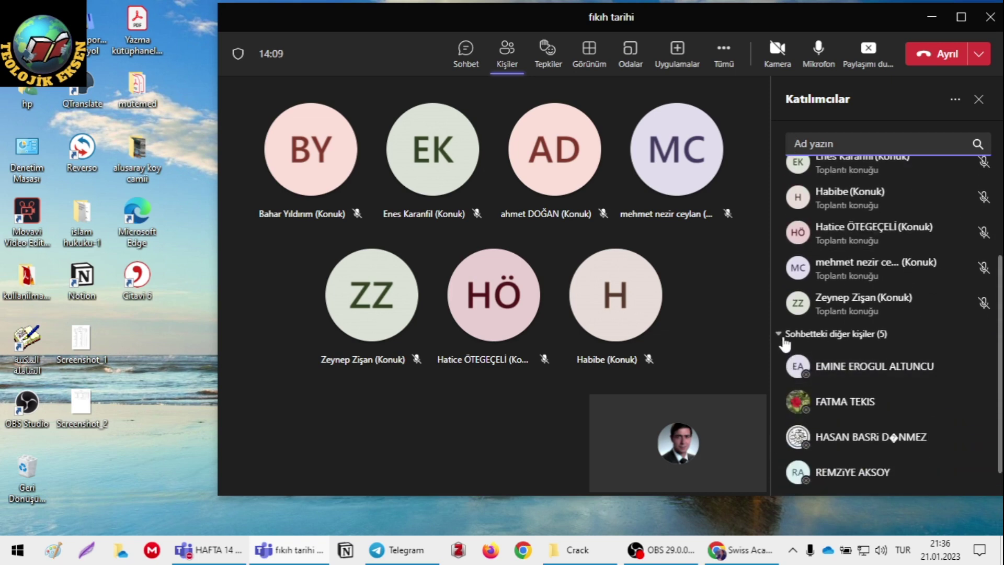
left_click(779, 334)
left_click(930, 20)
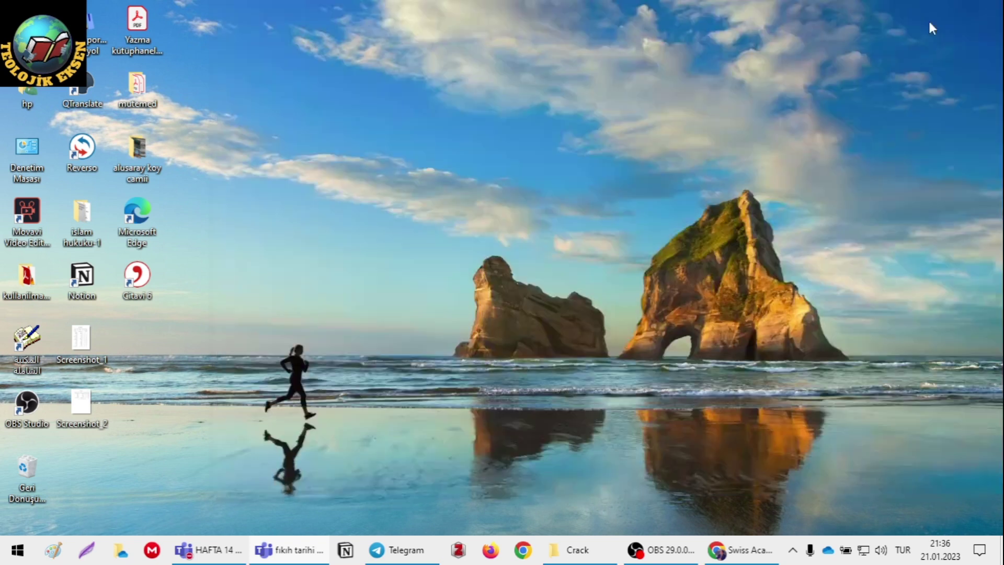
- Launch Citavi 6, dismiss the account sign-in window and maximize the welcome screen
double_click(140, 283)
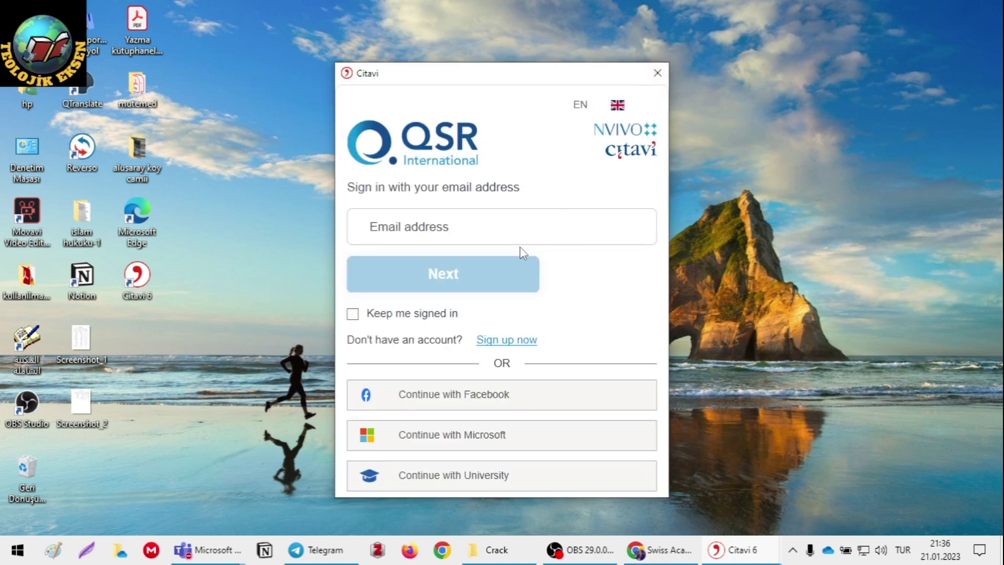
left_click(658, 73)
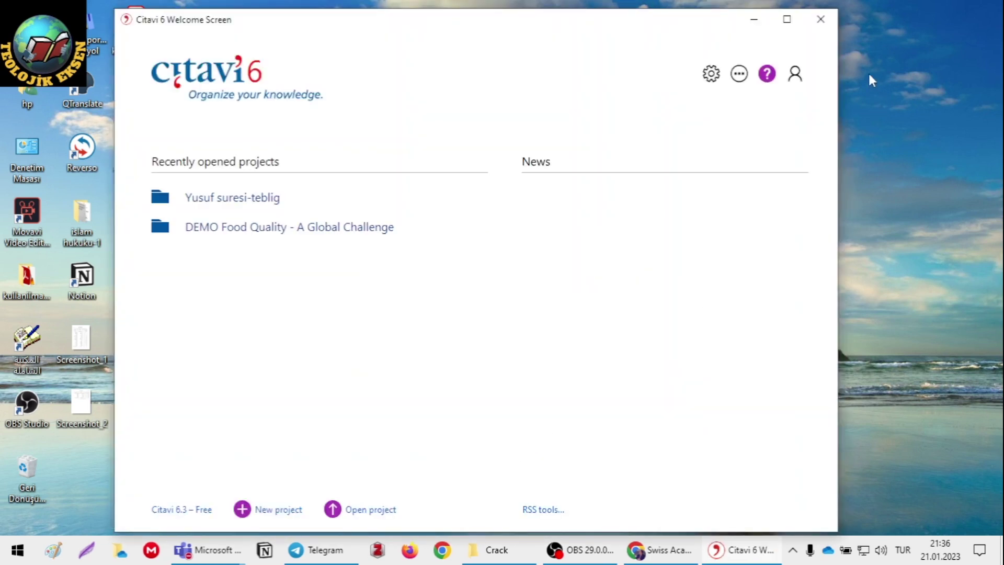
left_click(785, 23)
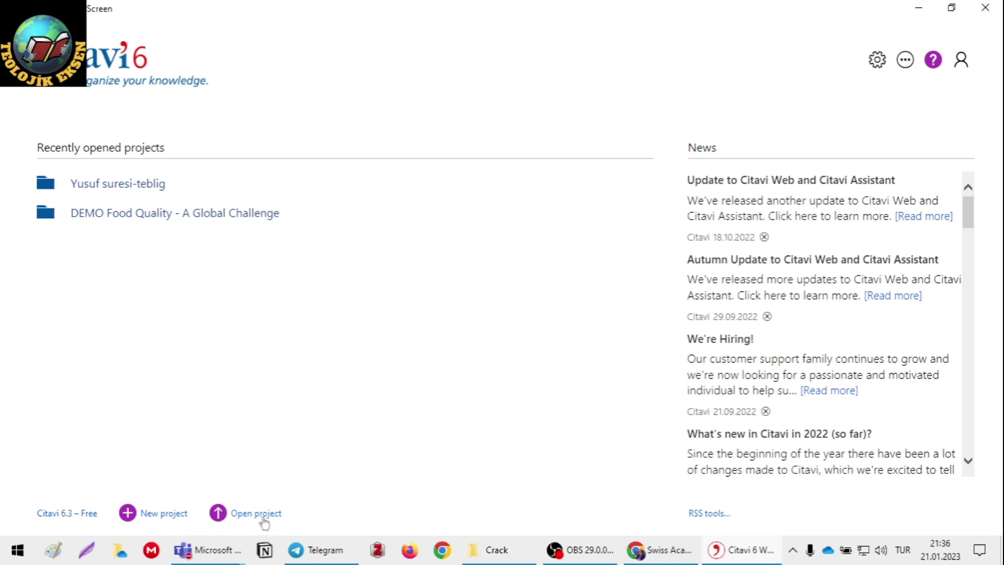
- Create a local project named "citavi dersi" and reduce its Reference Editor from full screen to a smaller window
left_click(164, 518)
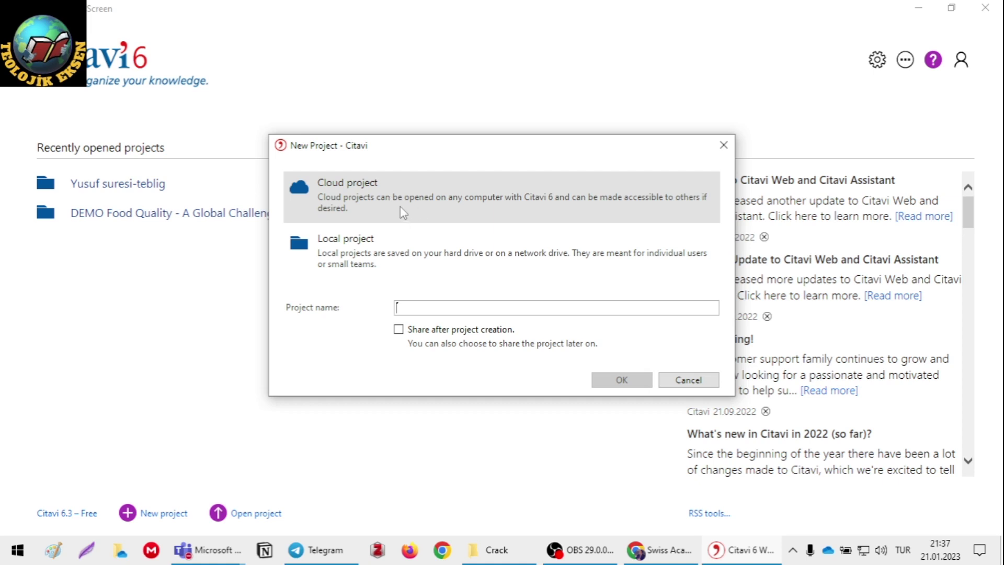
left_click(418, 261)
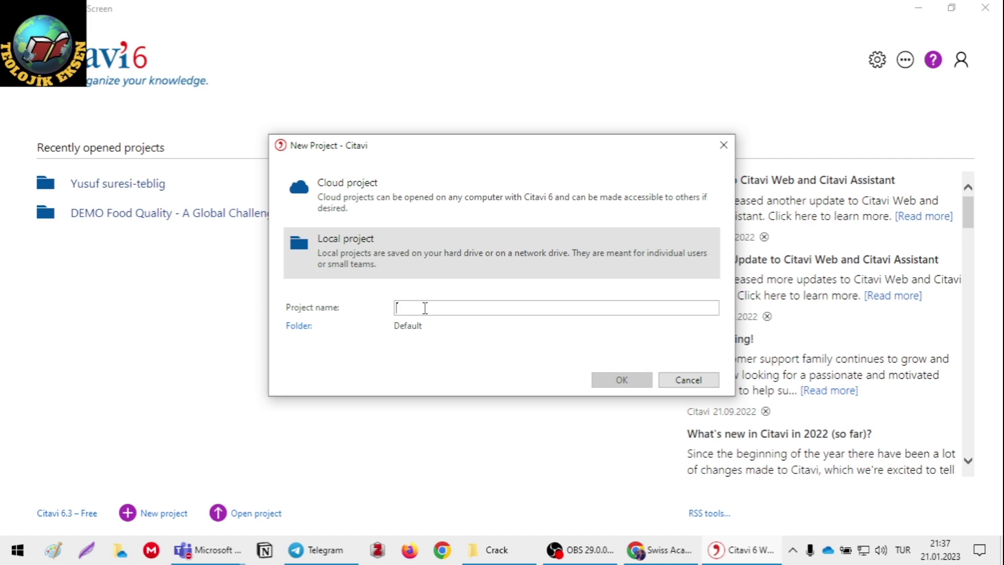
type("citavi")
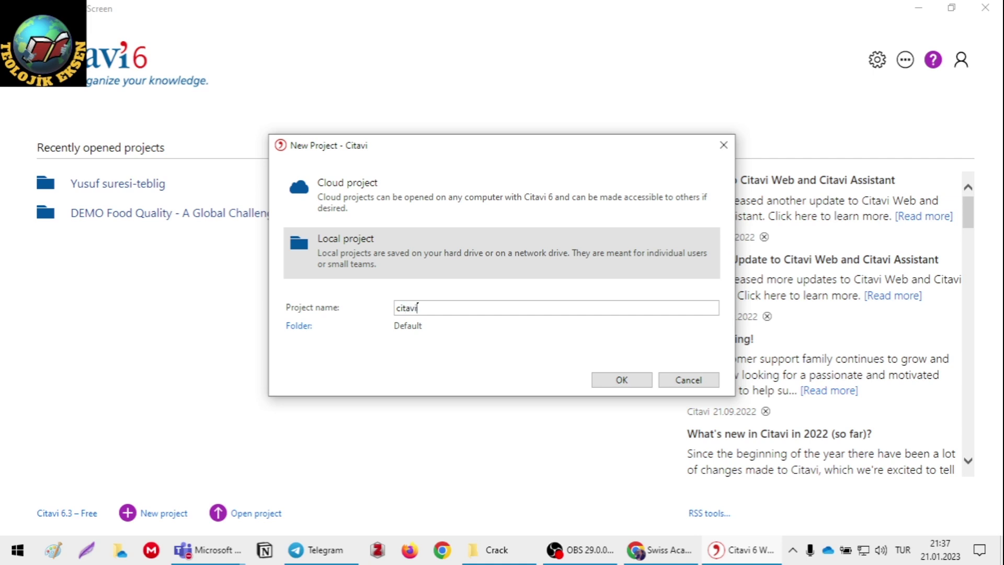
type(" dersi")
left_click(621, 380)
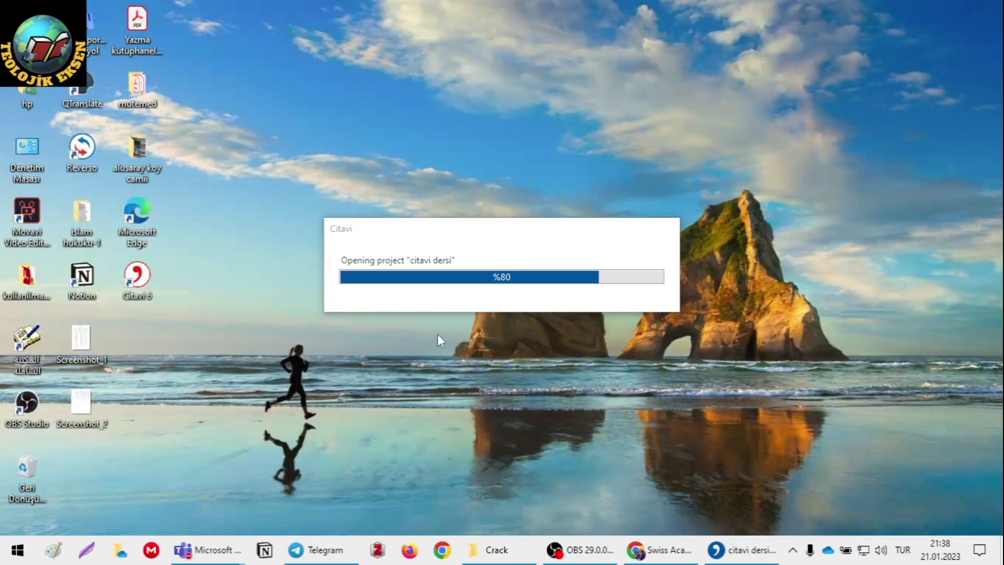
left_click(731, 559)
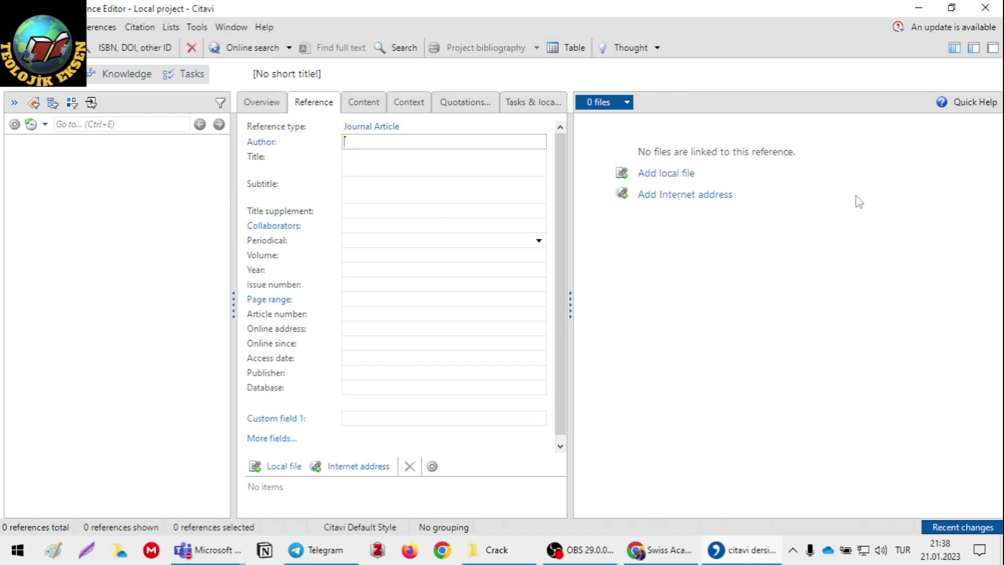
left_click(959, 7)
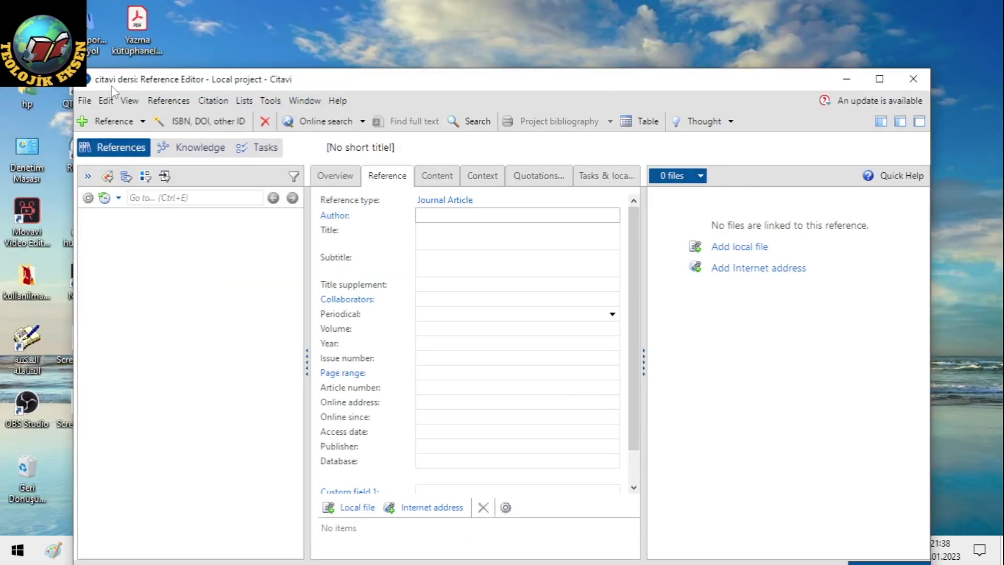
left_click_drag(535, 85, 610, 32)
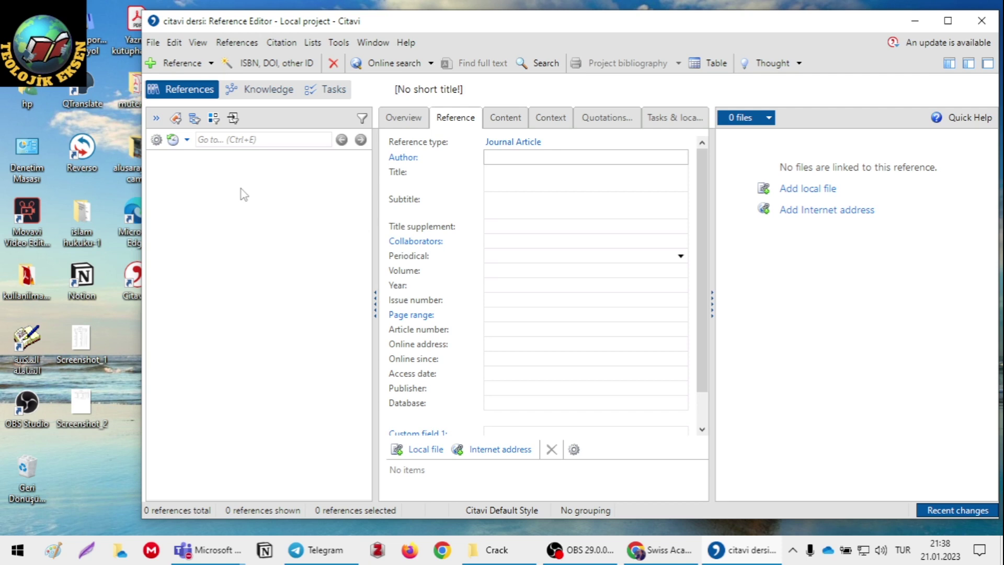
- Open the İndirilen Kitap Makale folder on the KUTUPHANE (D:) drive in File Explorer and spread its window and Citavi's apart
left_click(529, 552)
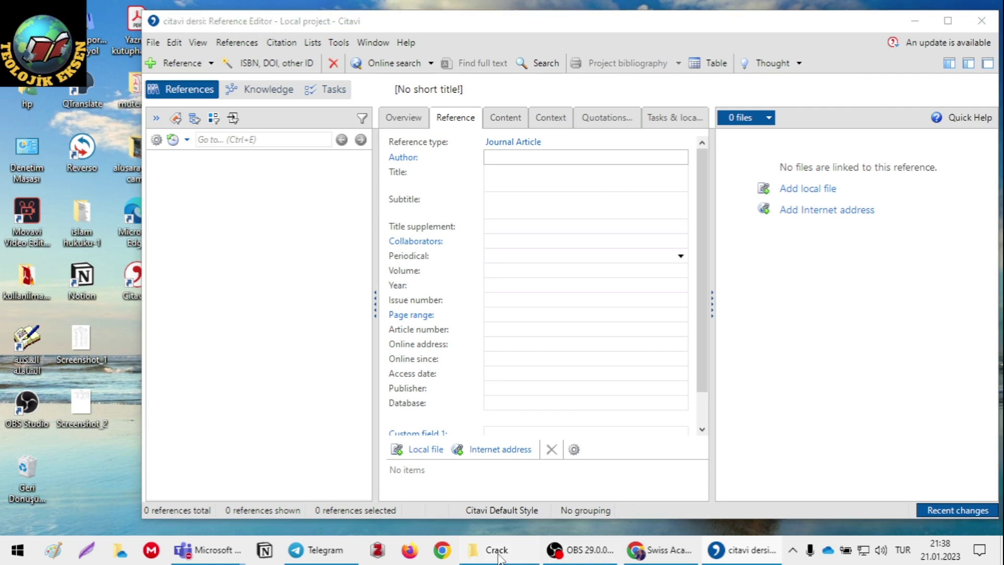
scroll(84, 377, "down", 1)
scroll(87, 377, "down", 2)
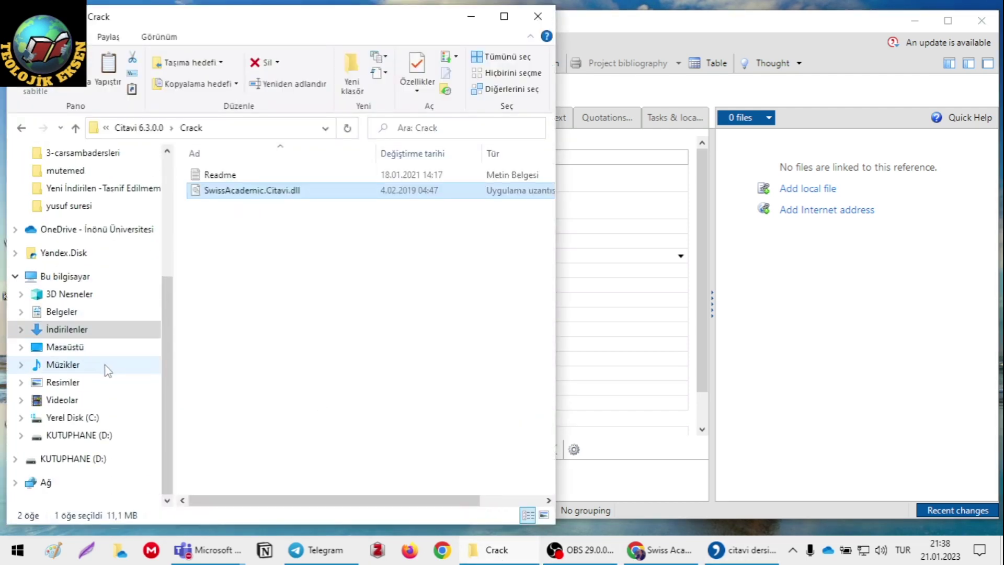
left_click(103, 435)
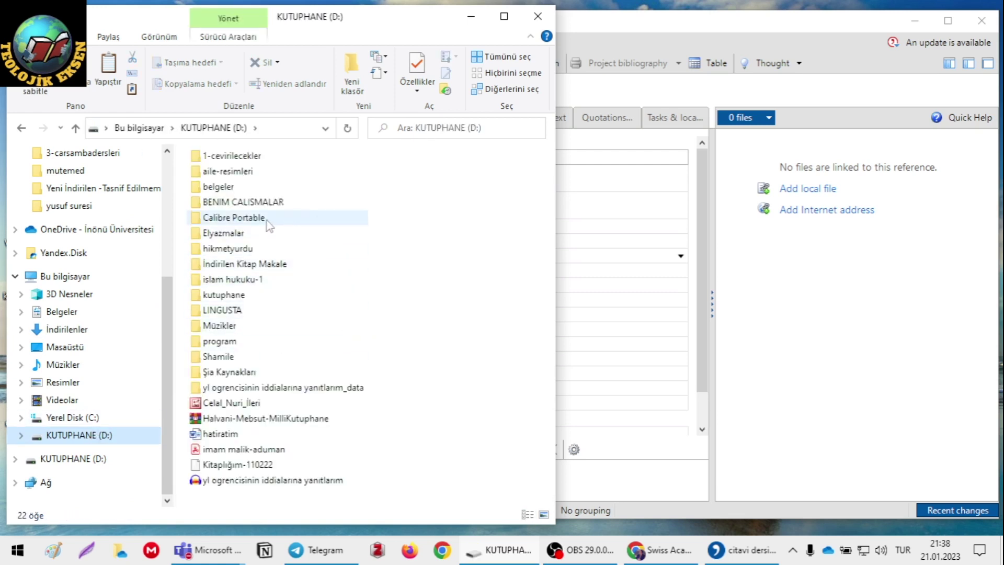
double_click(264, 264)
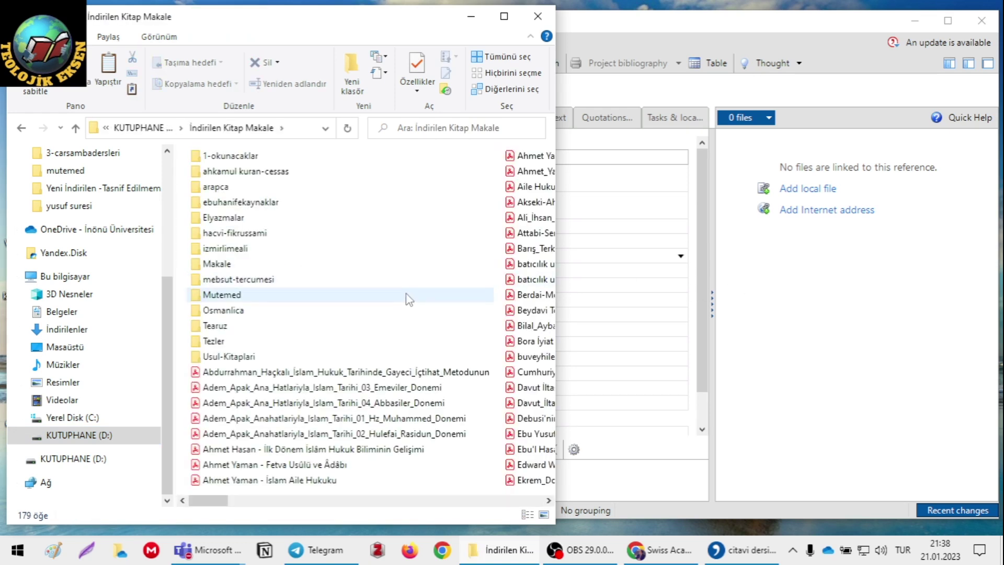
left_click_drag(401, 21, 374, 22)
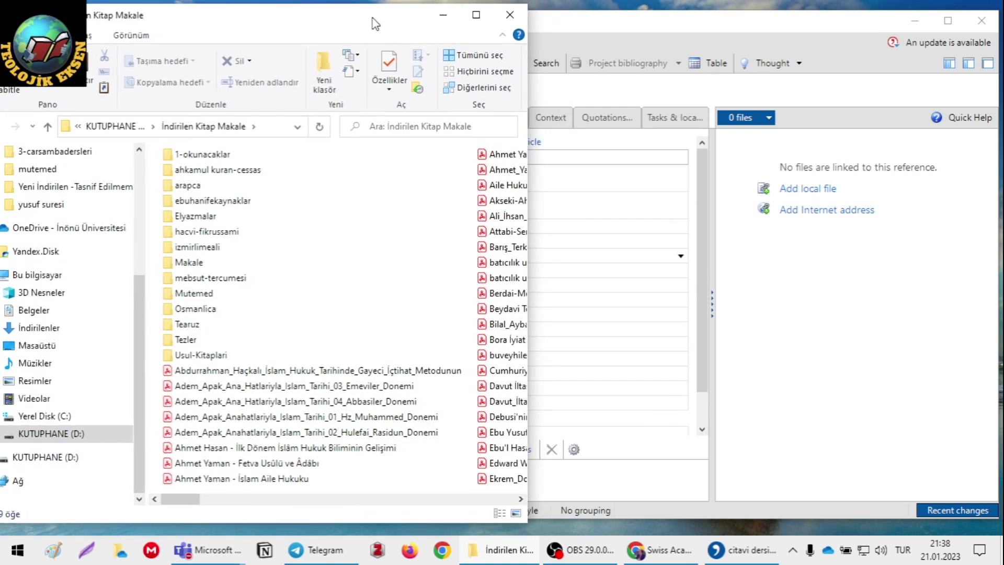
left_click_drag(623, 33, 677, 24)
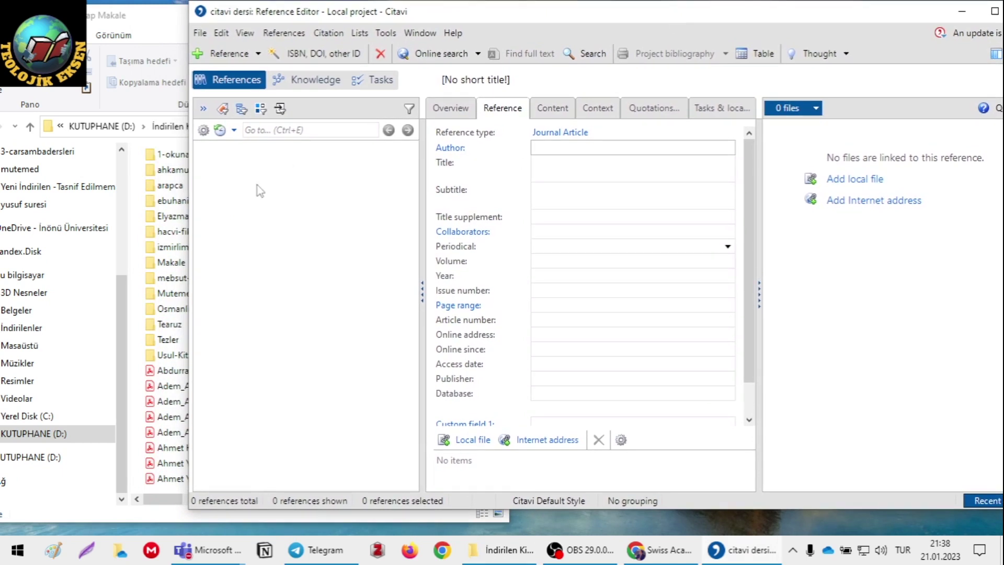
- Place the File Explorer window beside Citavi's empty reference list and try to add the Makale folder to the list
left_click(171, 212)
left_click(173, 202)
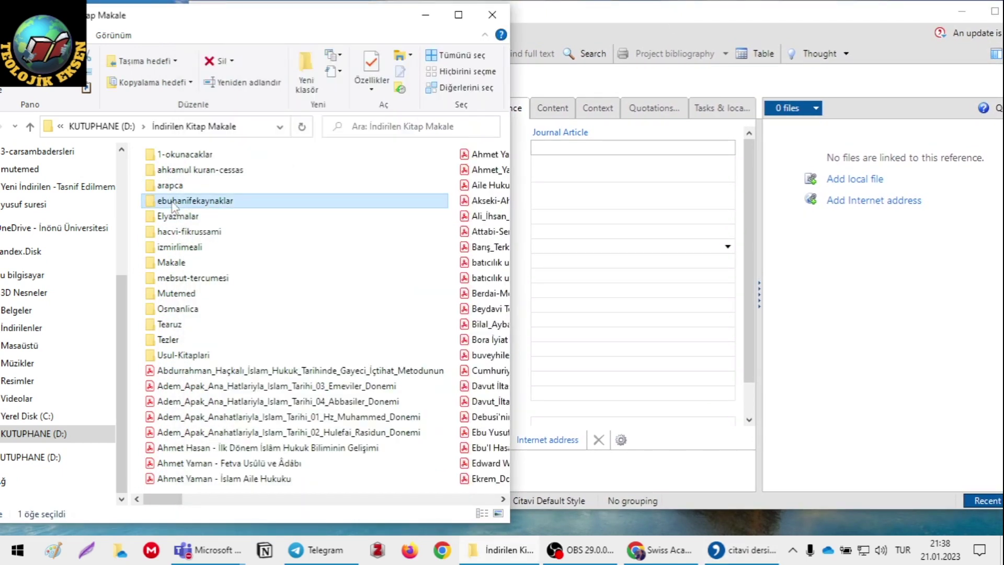
left_click_drag(182, 263, 529, 245)
left_click_drag(398, 20, 918, 30)
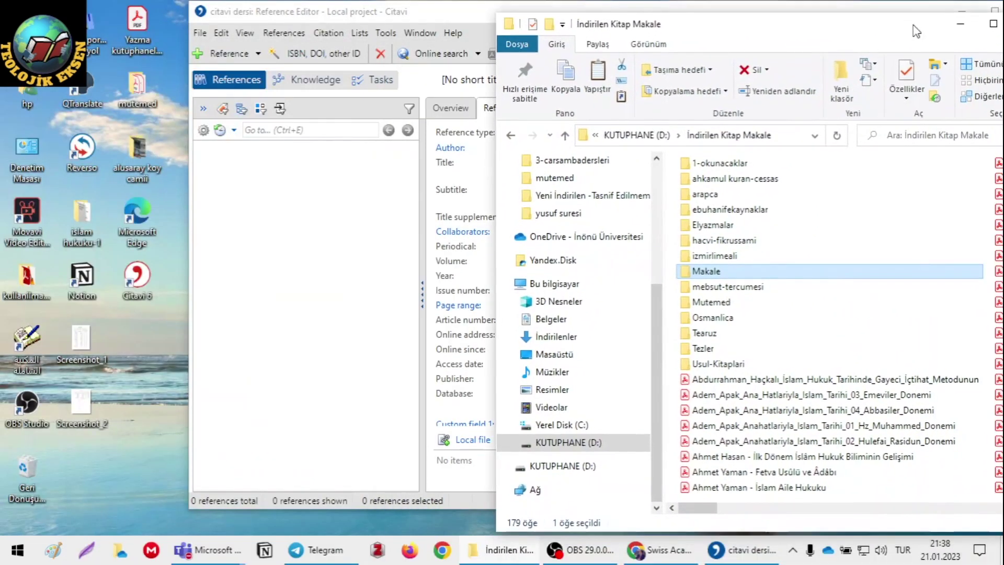
left_click_drag(727, 271, 291, 226)
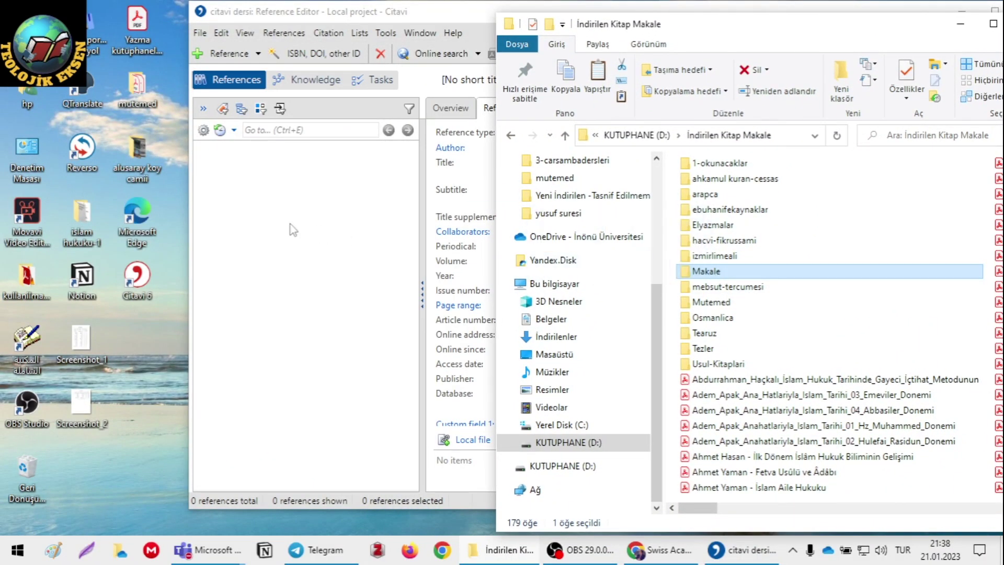
- Import the İslam_Hukuk_Tarihinde_Gayeci_İçtihat_Metodunun PDF from the folder into Citavi's reference list and bring Citavi to the front
left_click_drag(783, 378, 319, 262)
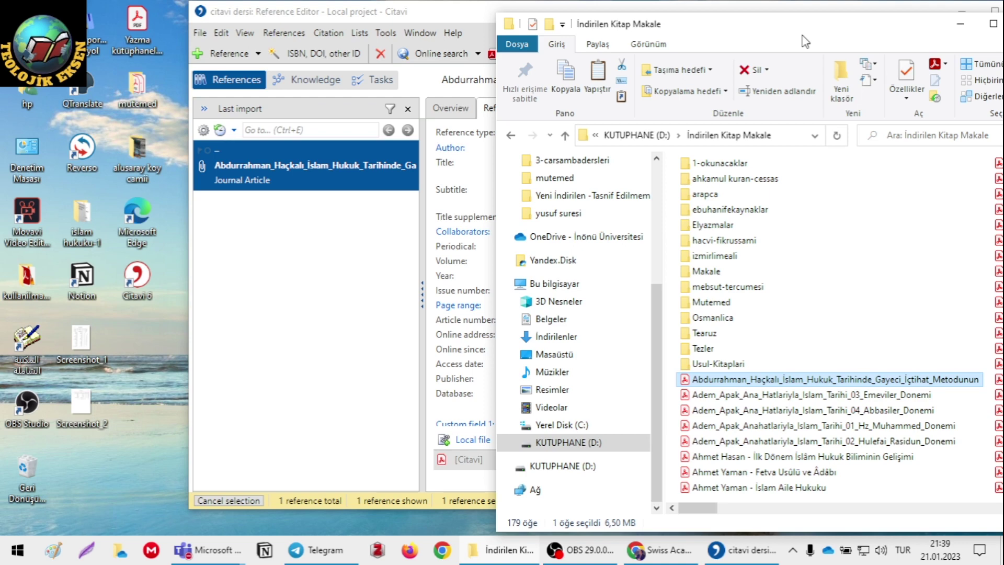
left_click_drag(805, 42, 132, 18)
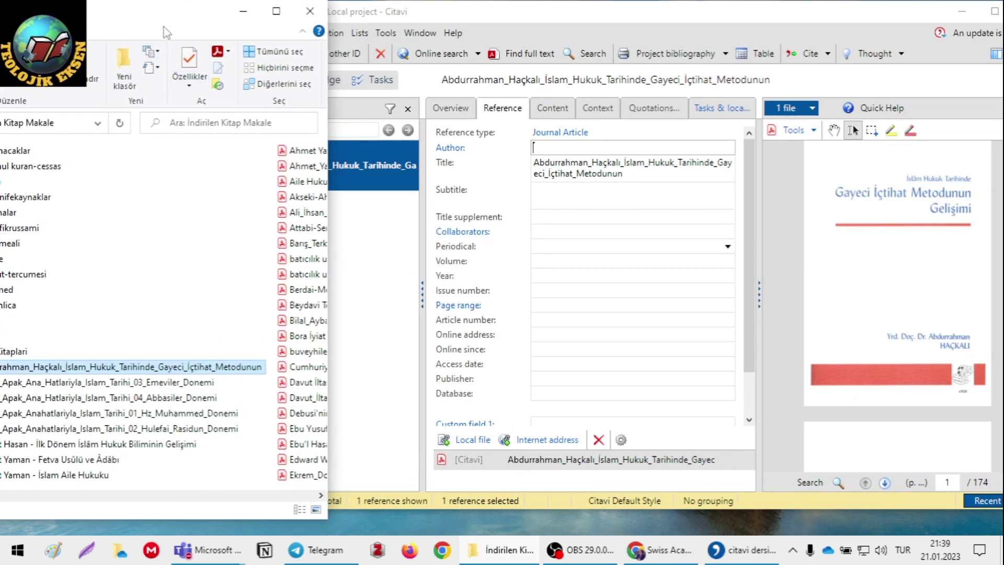
left_click(857, 29)
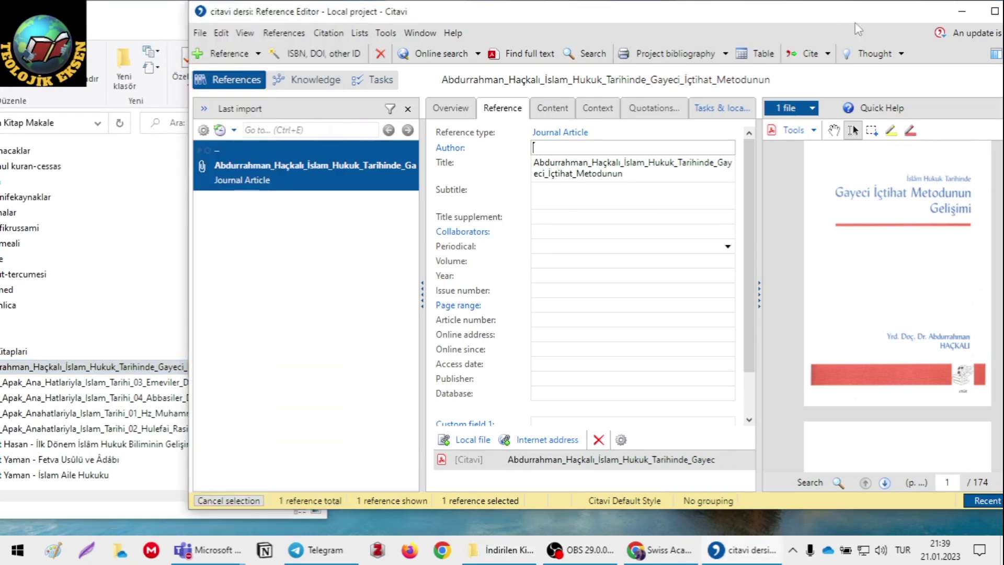
- Maximize the Reference Editor and change the imported reference's type to Book
left_click(995, 12)
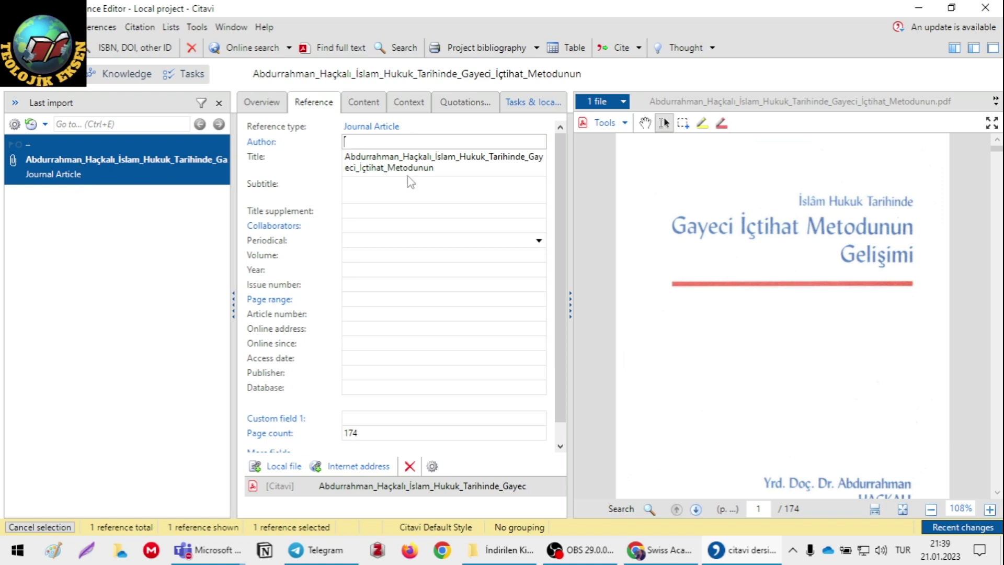
left_click(460, 157)
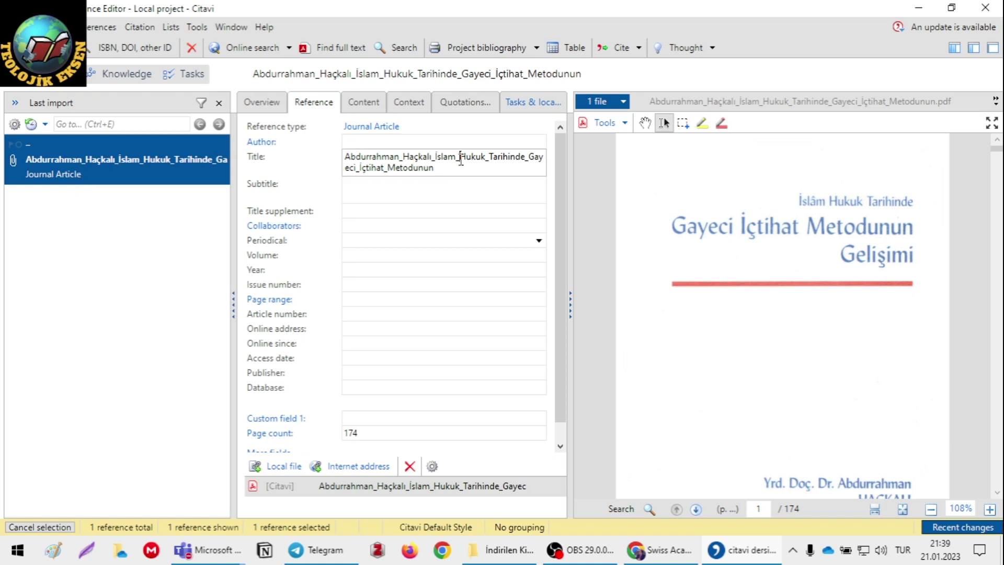
left_click(386, 129)
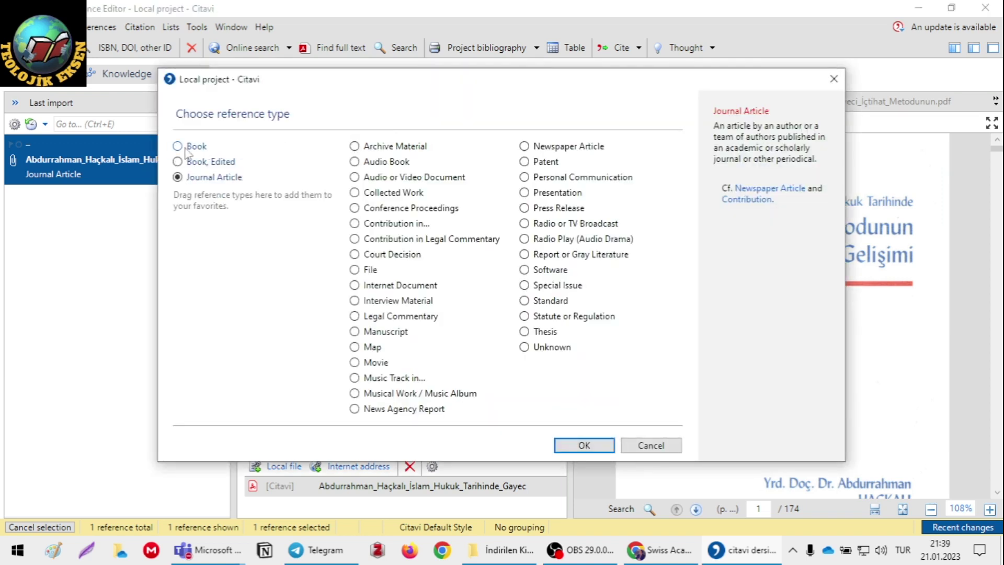
left_click(584, 445)
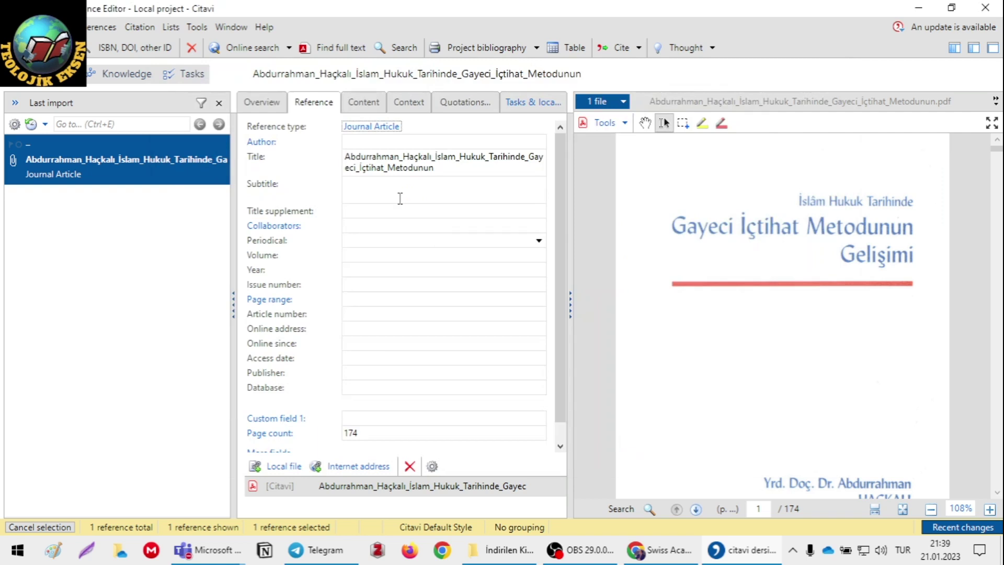
left_click(363, 129)
left_click(198, 148)
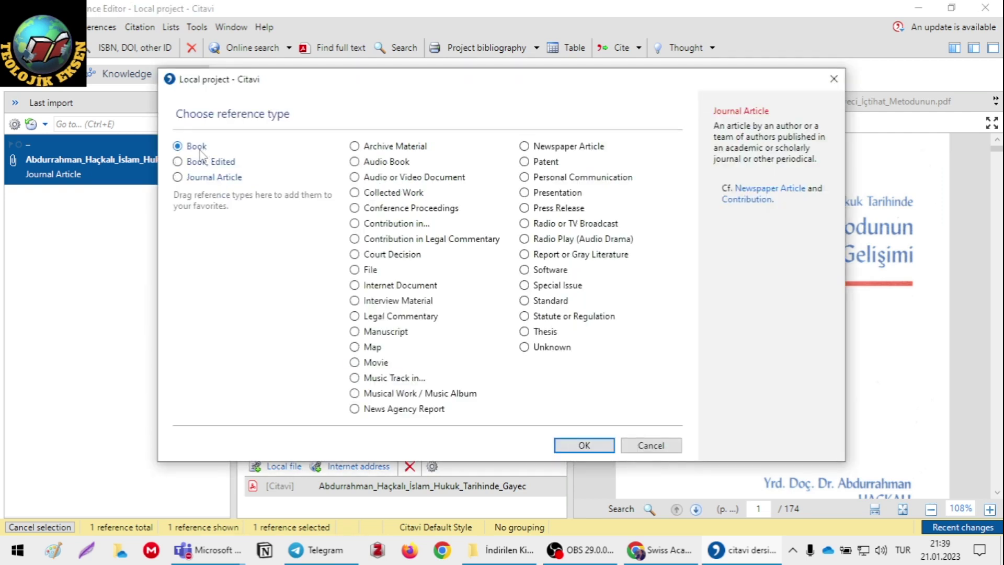
left_click(574, 445)
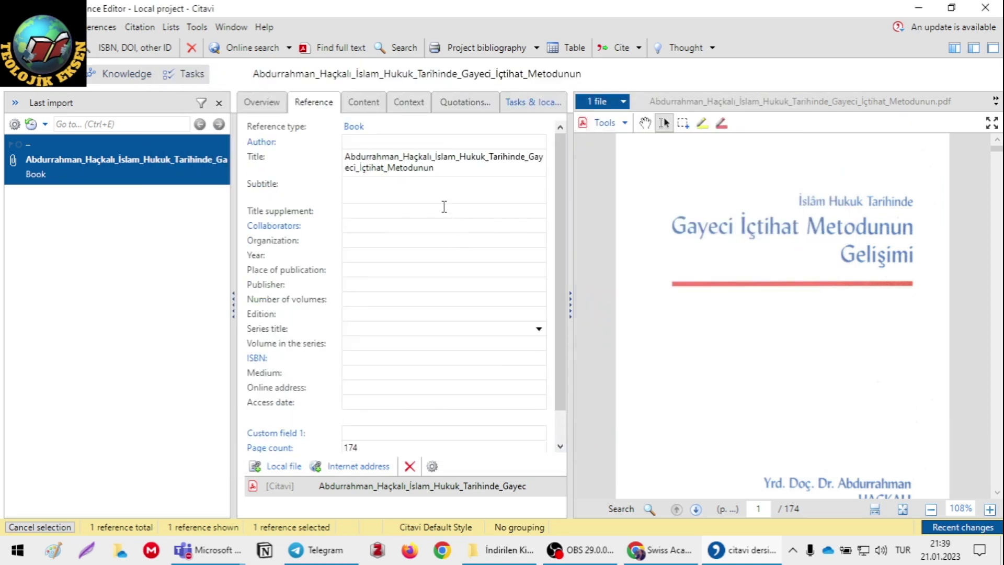
- Move the author's name out of the title into the Author field, with a space instead of the underscore
left_click(435, 155)
left_click_drag(435, 155, 354, 156)
key("ctrl+c")
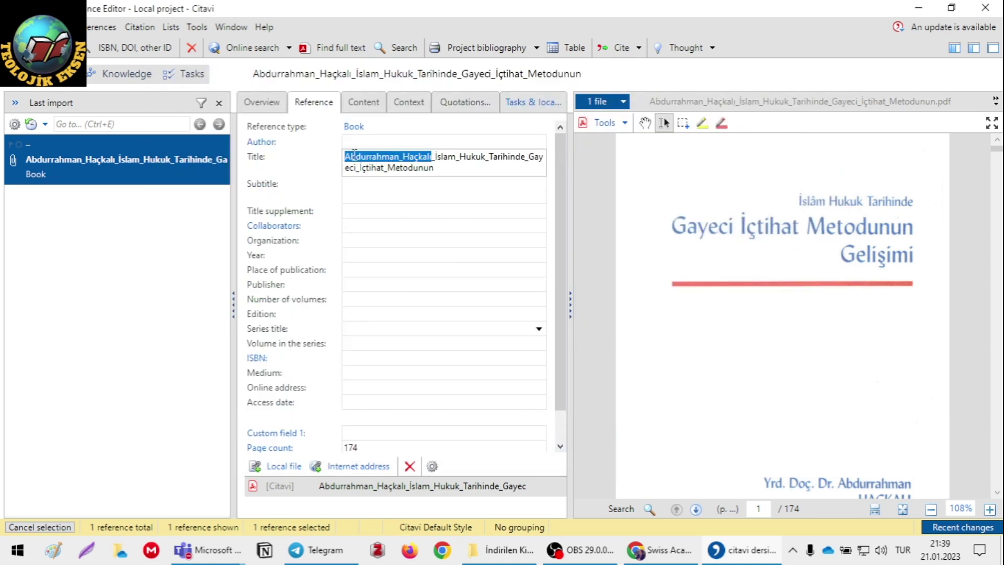
key("BackSpace")
left_click(375, 141)
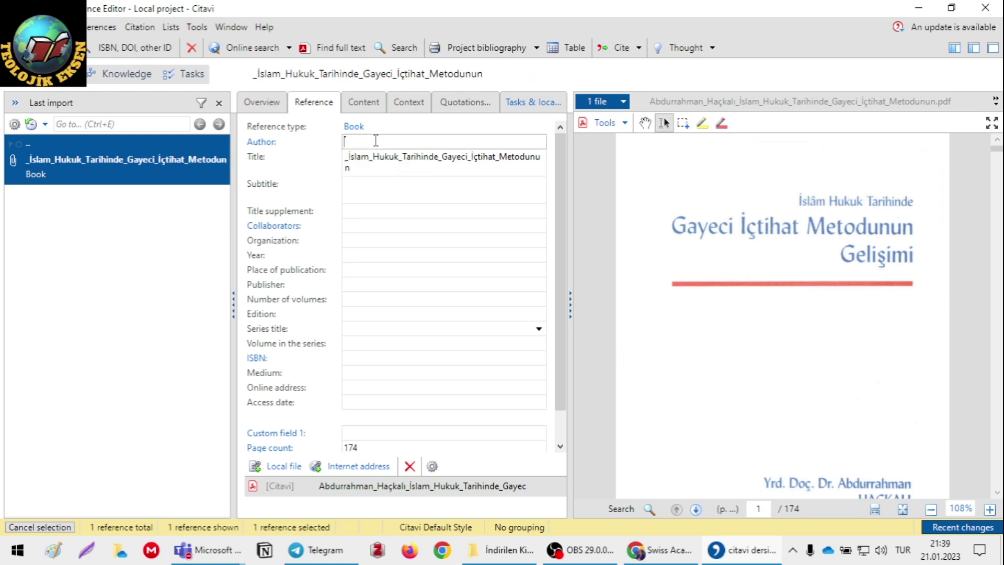
key("ctrl+v")
key("BackSpace")
- Open the citation style editing dialog and look at its search window for finding and adding styles
left_click(146, 31)
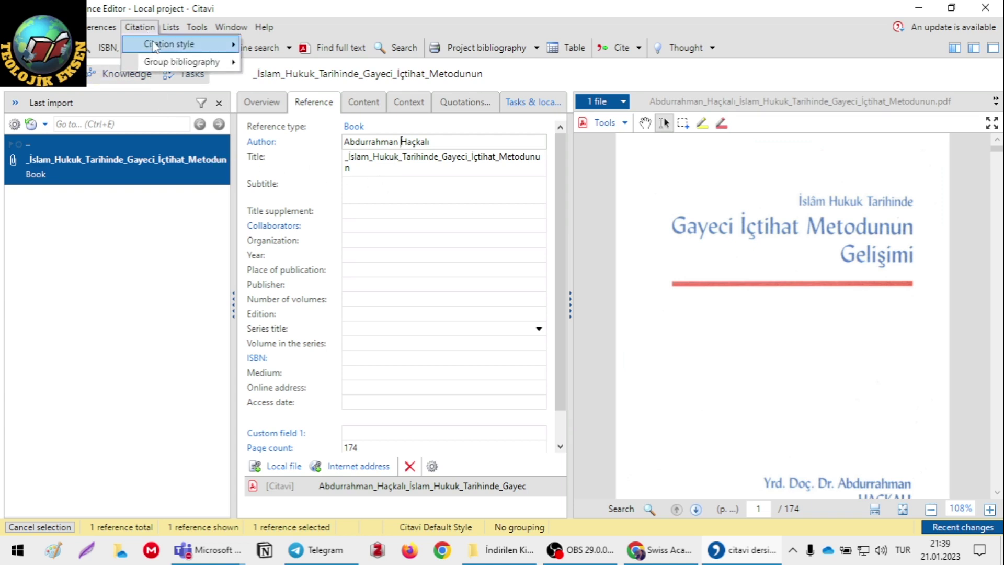
mouse_move(151, 43)
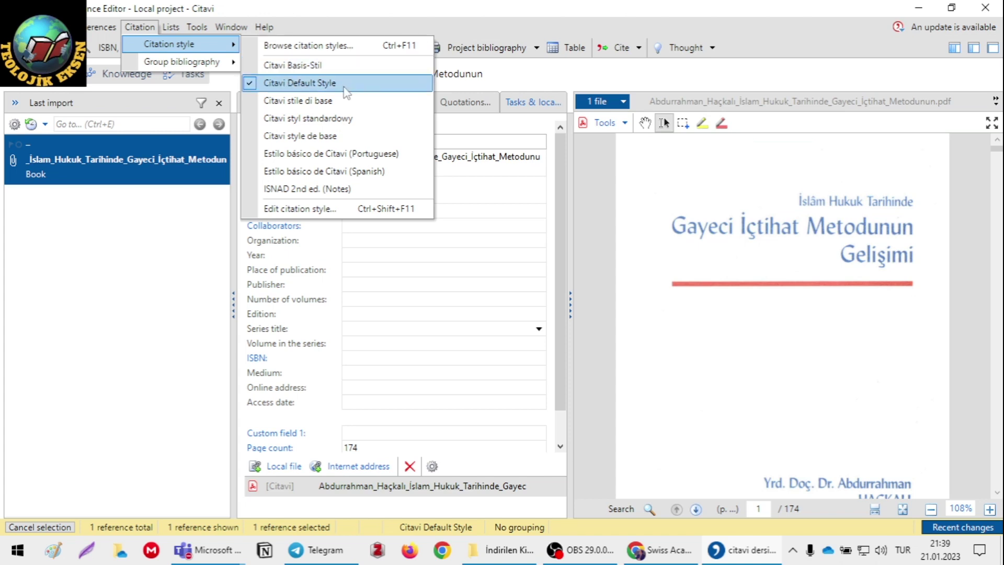
left_click(302, 211)
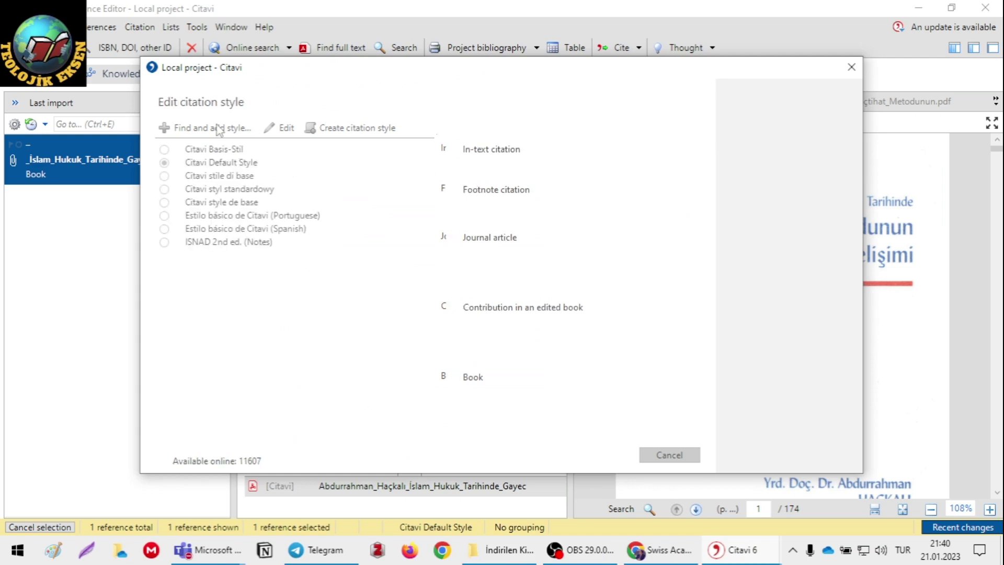
left_click(232, 130)
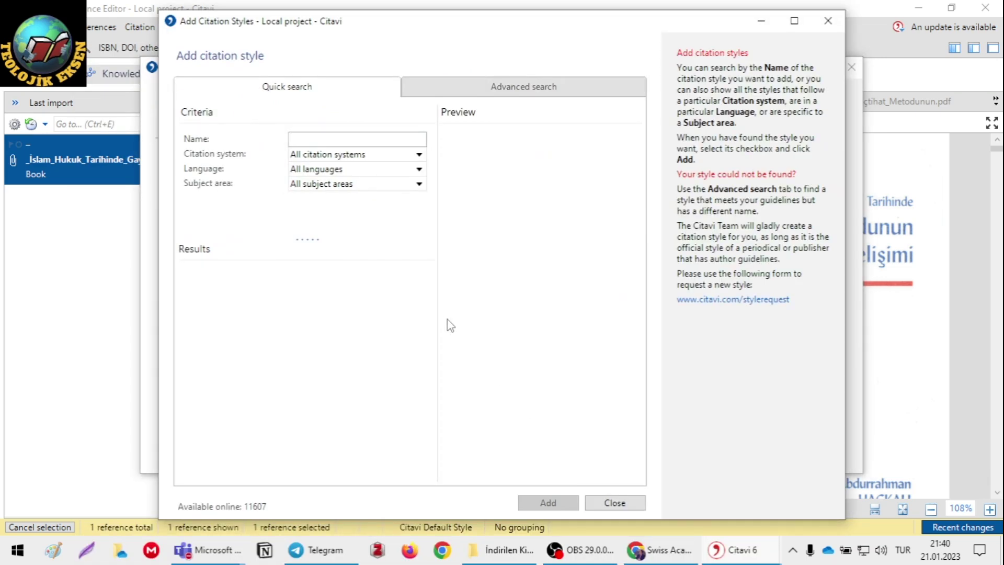
left_click(615, 502)
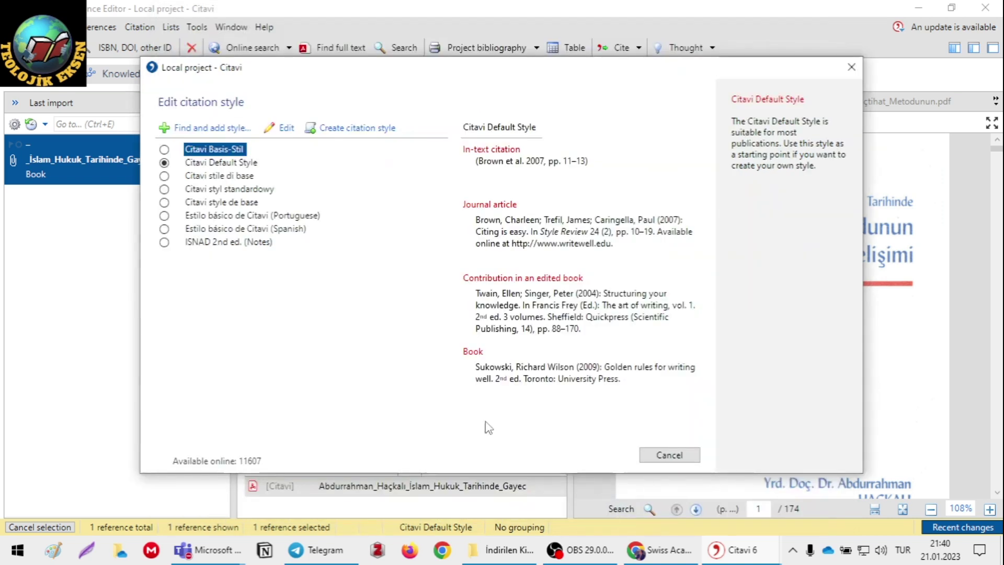
- Search the available citation styles for "isnad", preview both ISNAD 1st ed. styles, and mark ISNAD 2nd ed. (Notes) without applying it
left_click(212, 137)
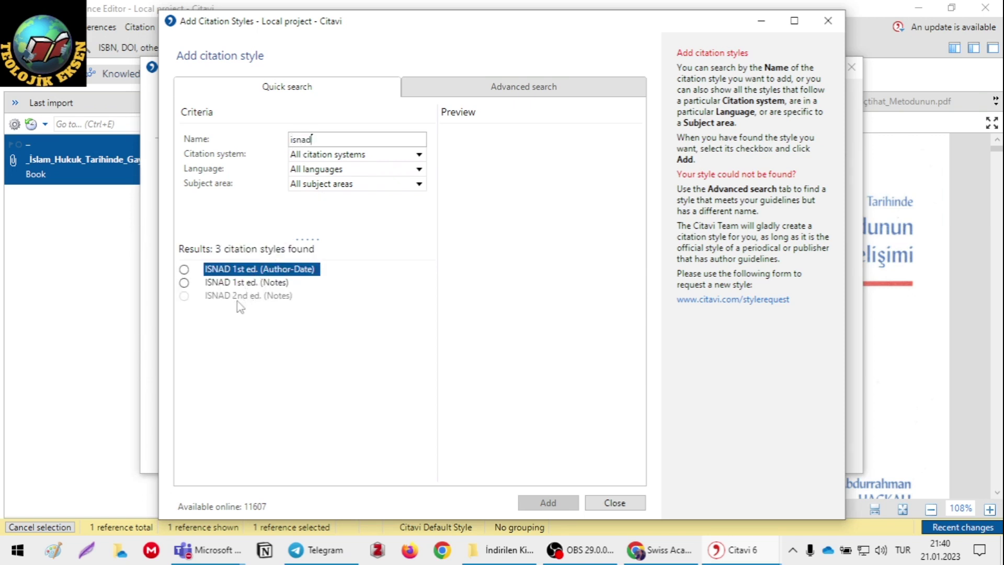
left_click(183, 296)
left_click(184, 282)
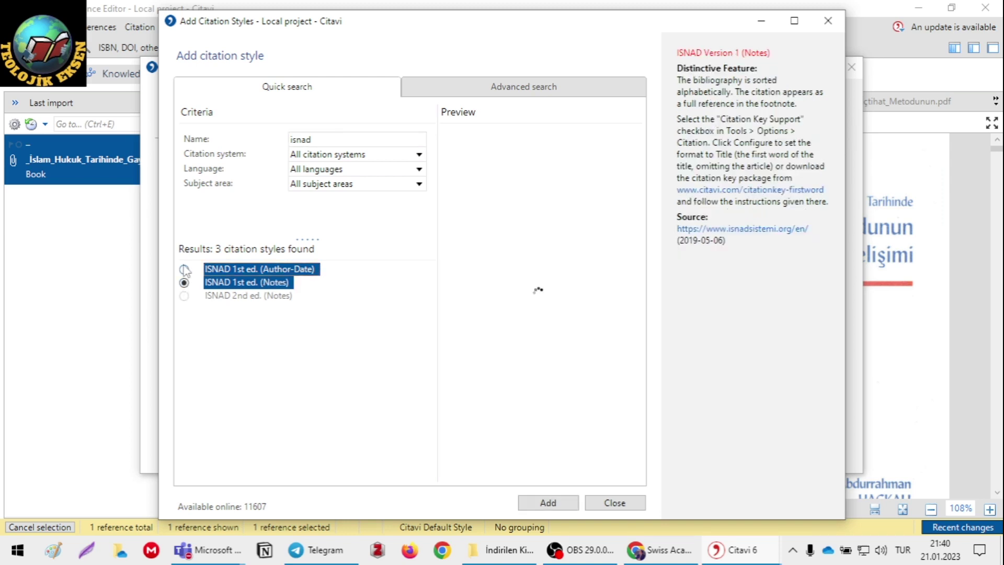
left_click(184, 269)
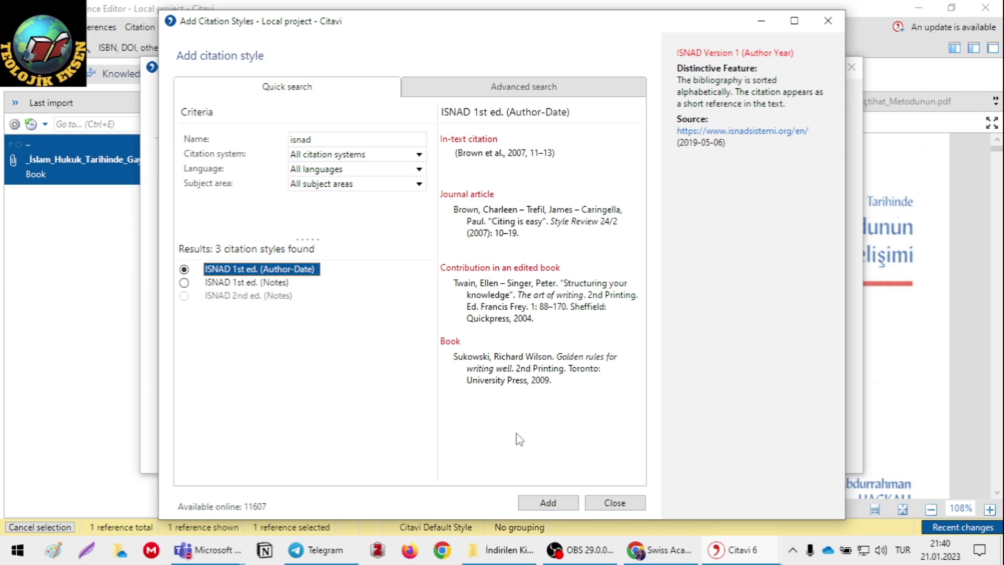
left_click(614, 502)
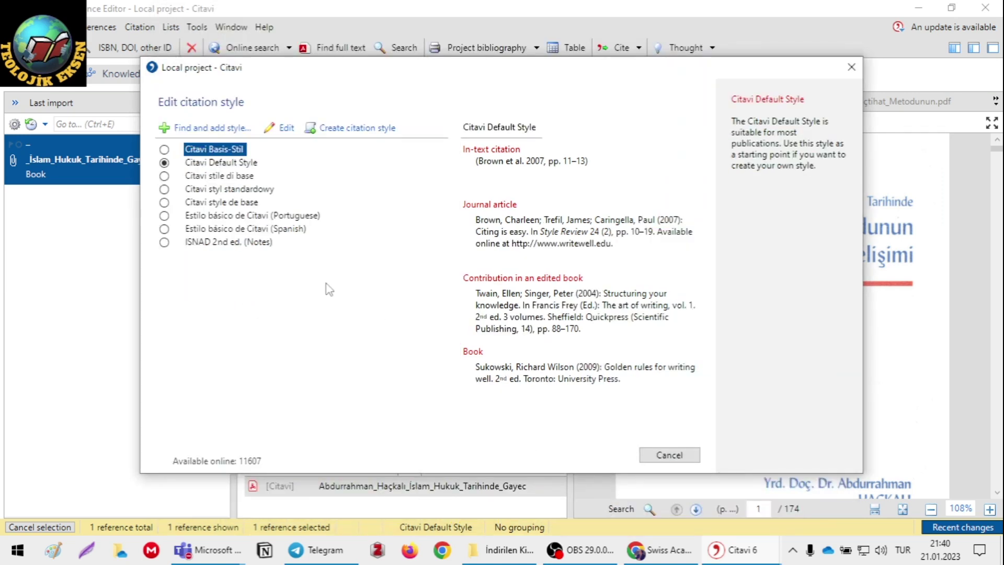
left_click(164, 242)
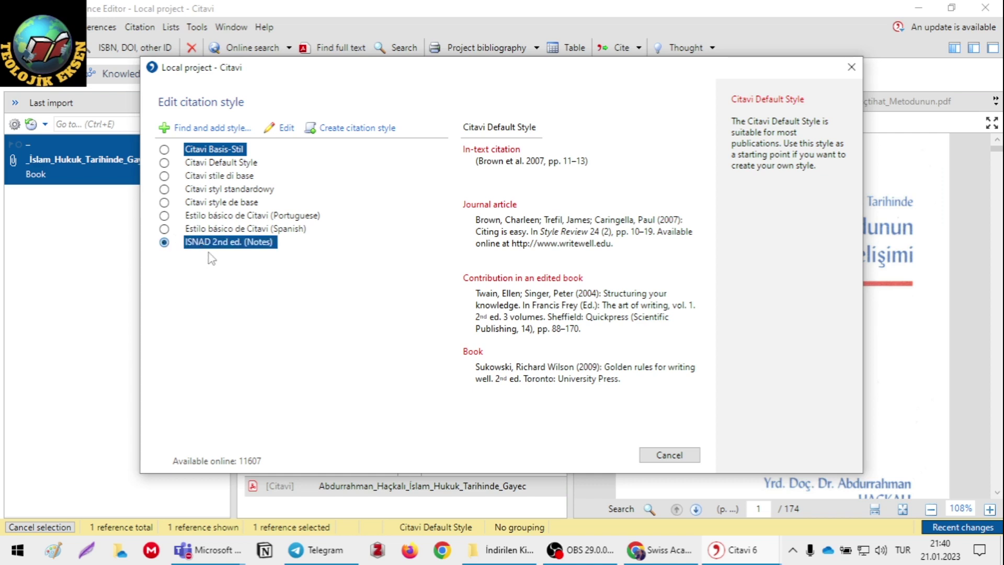
left_click(668, 454)
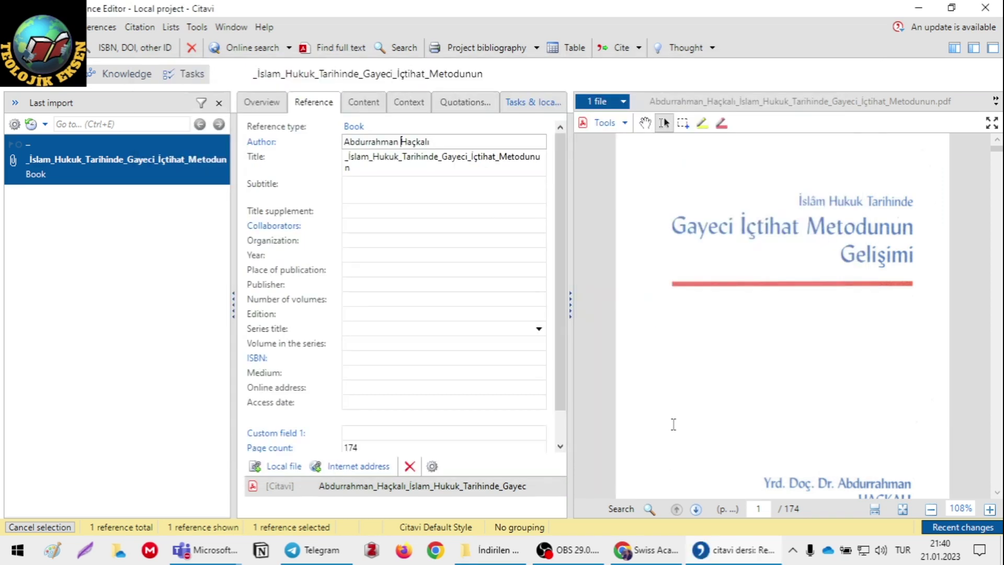
- Clean up the title to read "İslam Hukuk Tarihinde Gayeci İçtihat Metodunun", with spaces instead of underscores
left_click(350, 156)
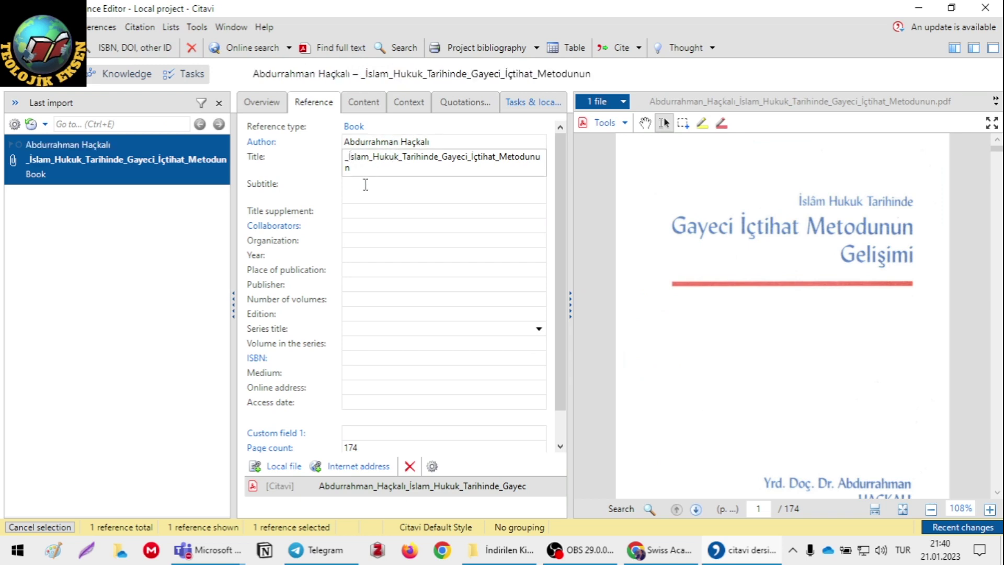
key("BackSpace")
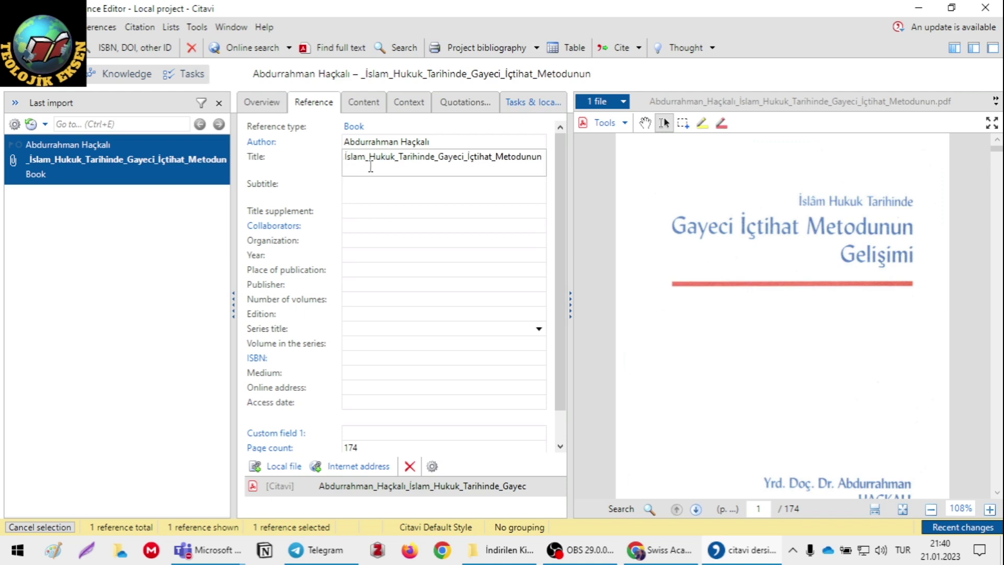
key("BackSpace")
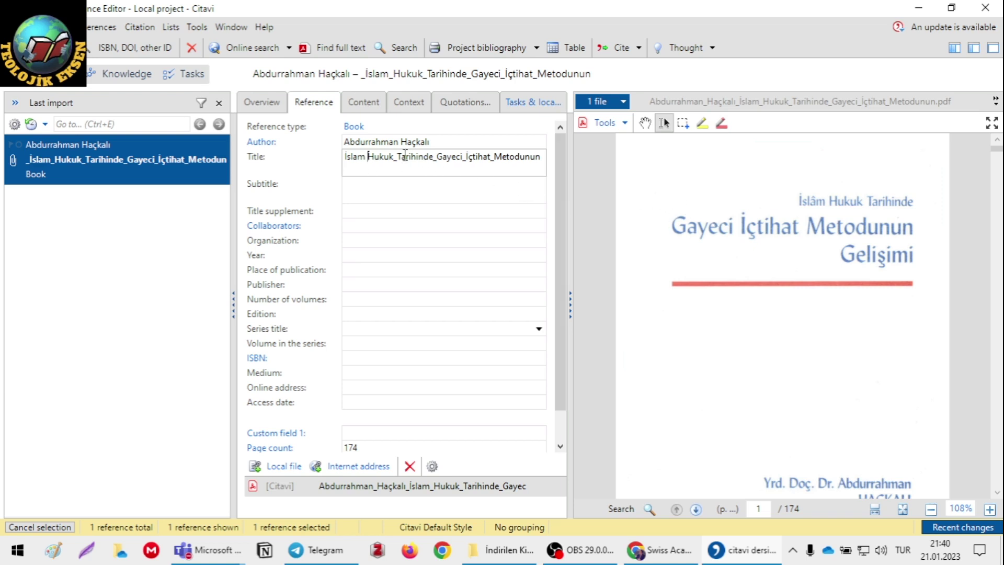
key("BackSpace")
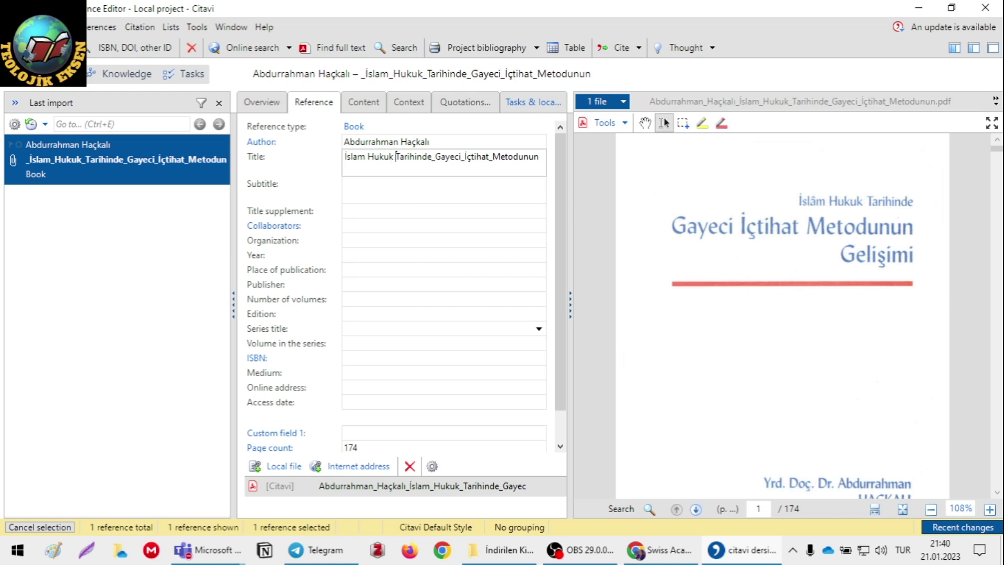
left_click(438, 160)
key("BackSpace")
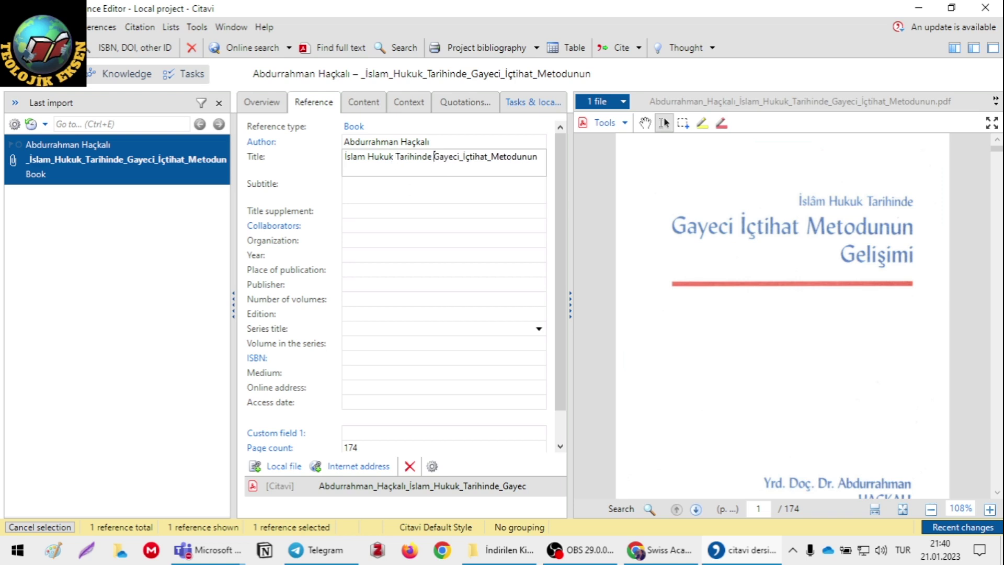
left_click(463, 156)
key("BackSpace")
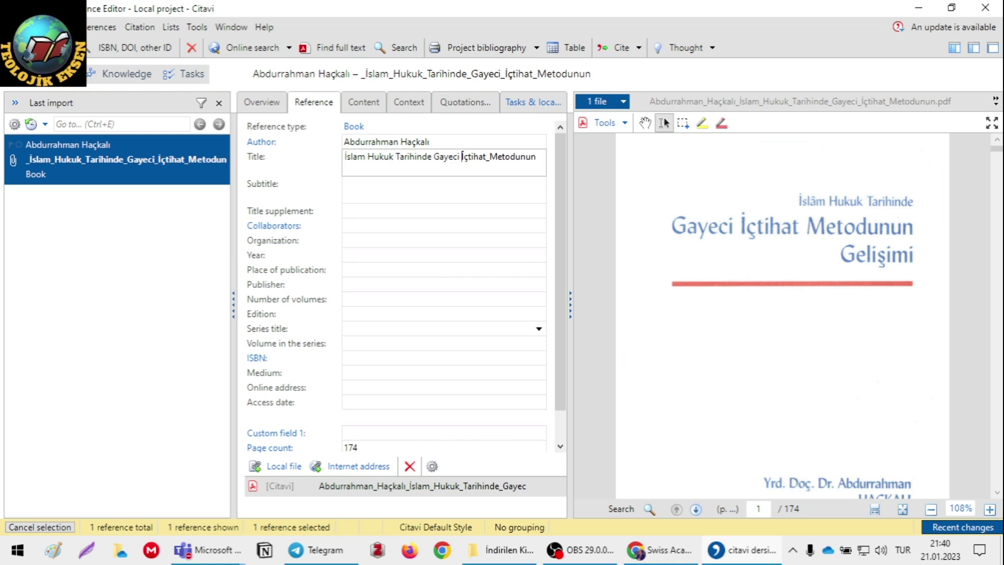
left_click(490, 157)
key("BackSpace")
scroll(881, 242, "down", 1)
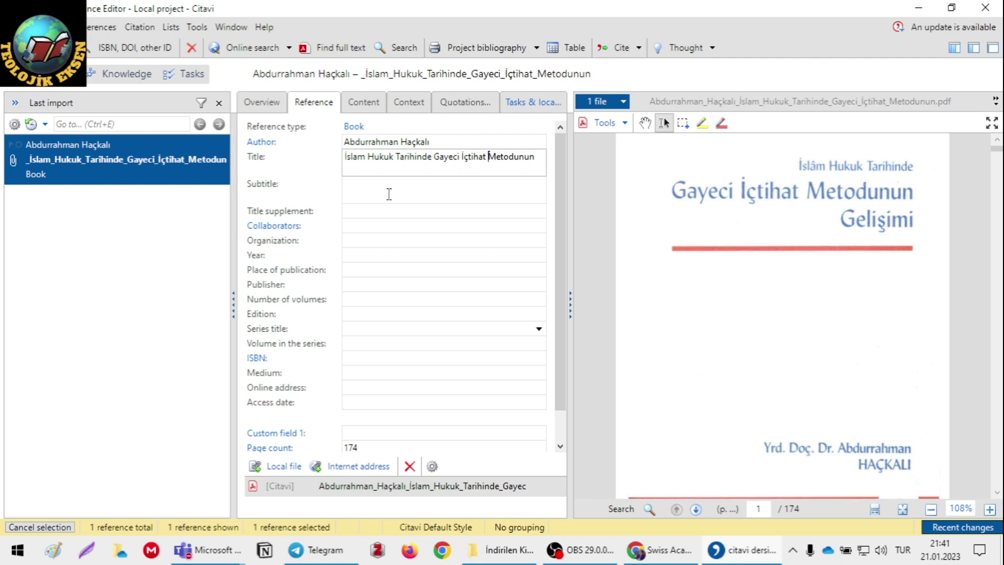
left_click(366, 209)
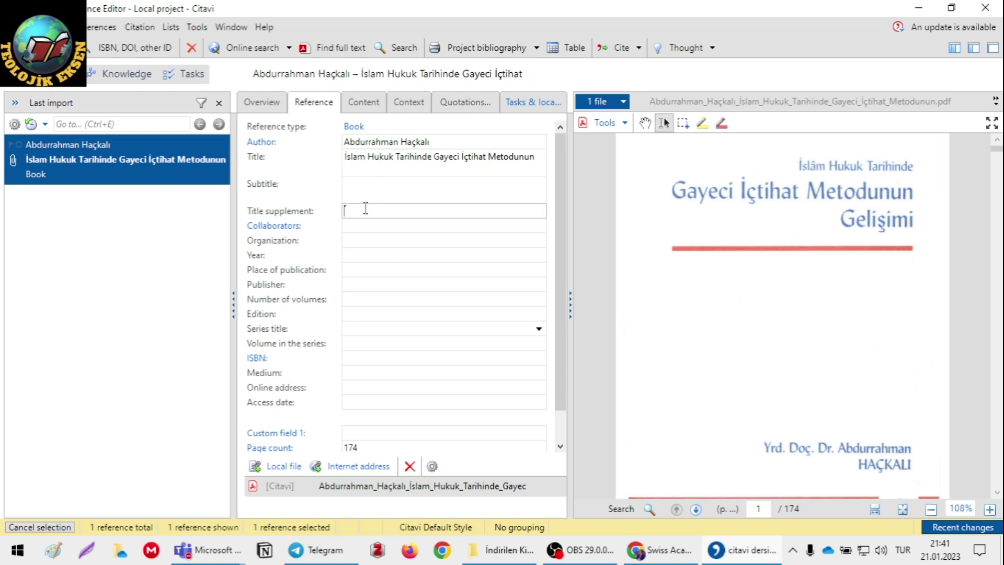
- Check the book cover in the PDF and enter "Etüt Yayınları" as the publisher
left_click(366, 255)
scroll(846, 322, "down", 1)
scroll(846, 322, "down", 2)
scroll(882, 324, "up", 1)
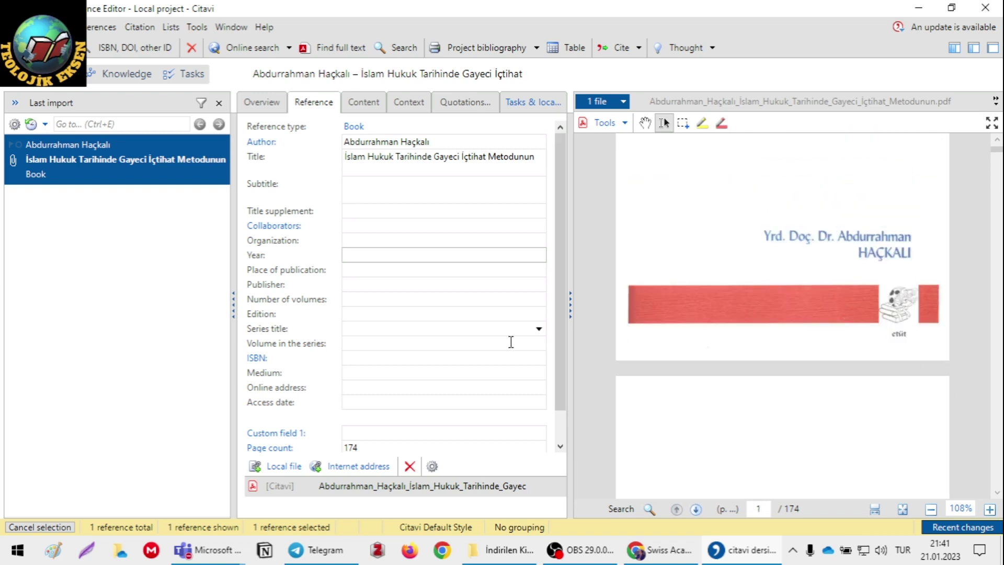
left_click(349, 284)
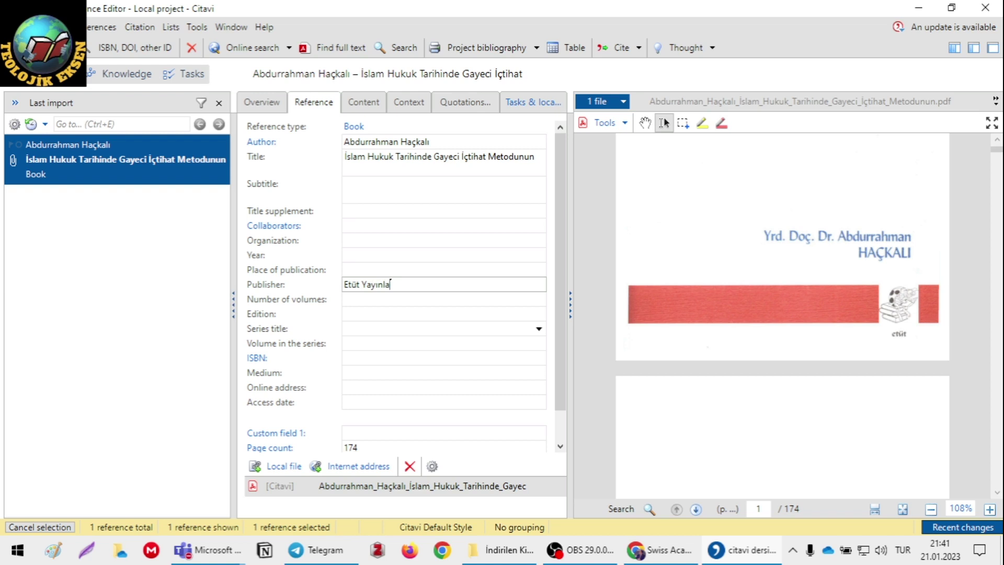
- Find the imprint on page 4 of the PDF and enter the year 2004 and the place of publication İstanbul
scroll(889, 311, "down", 10)
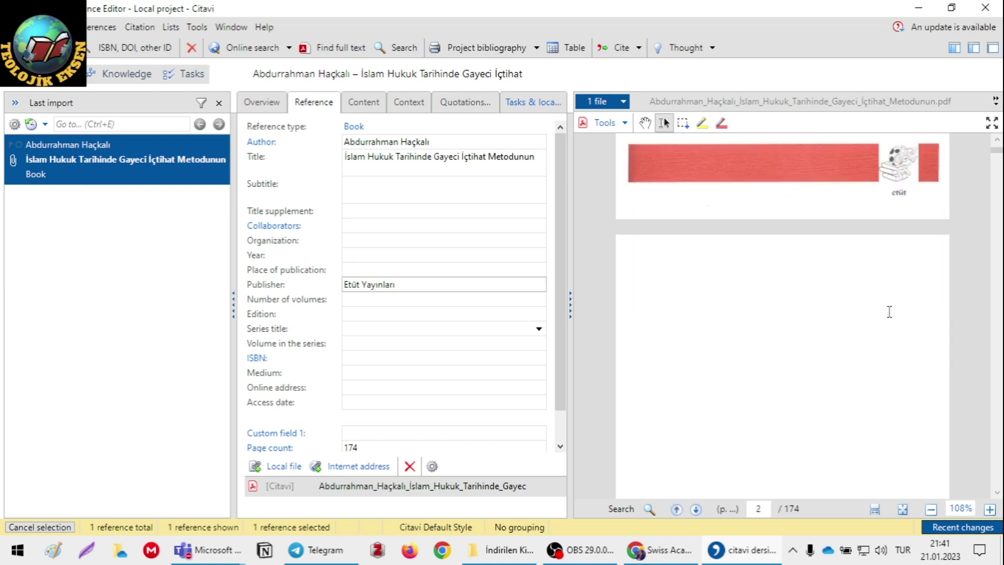
scroll(877, 306, "down", 5)
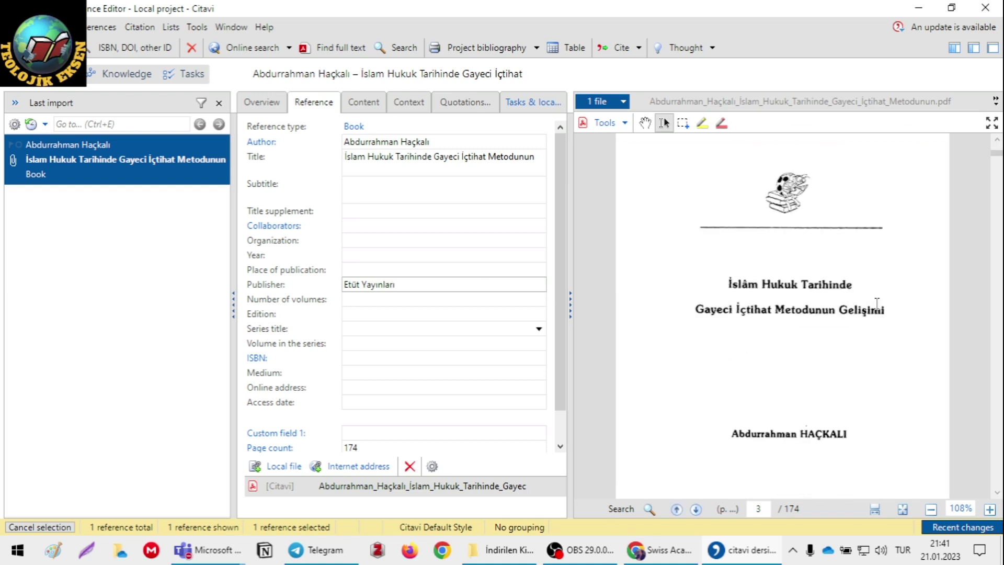
scroll(874, 296, "down", 2)
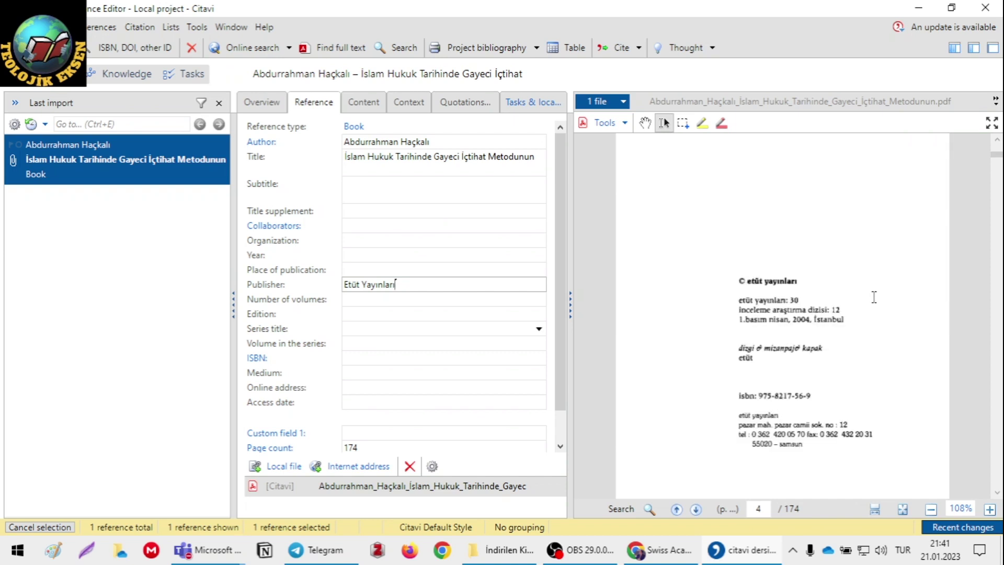
left_click(354, 257)
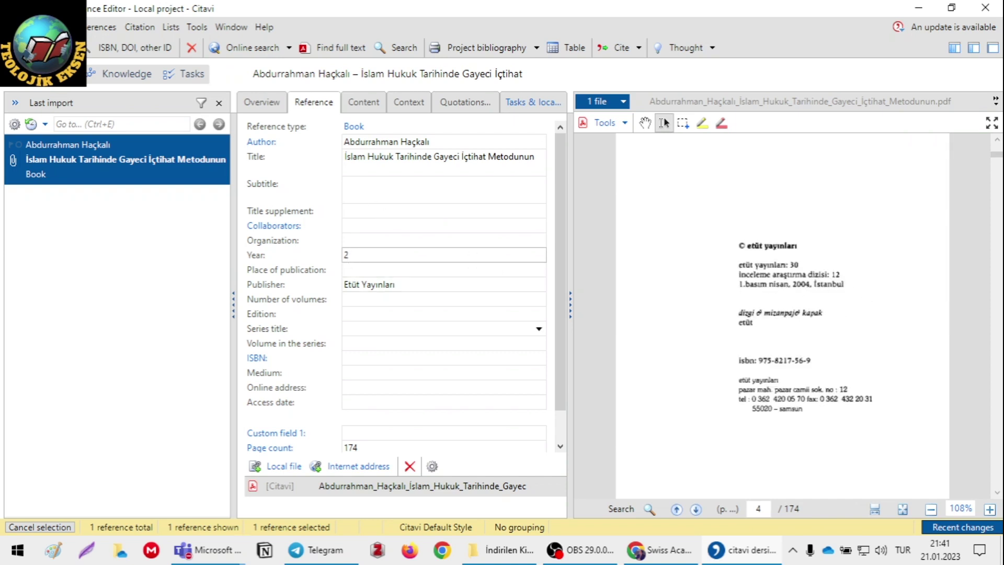
left_click(370, 271)
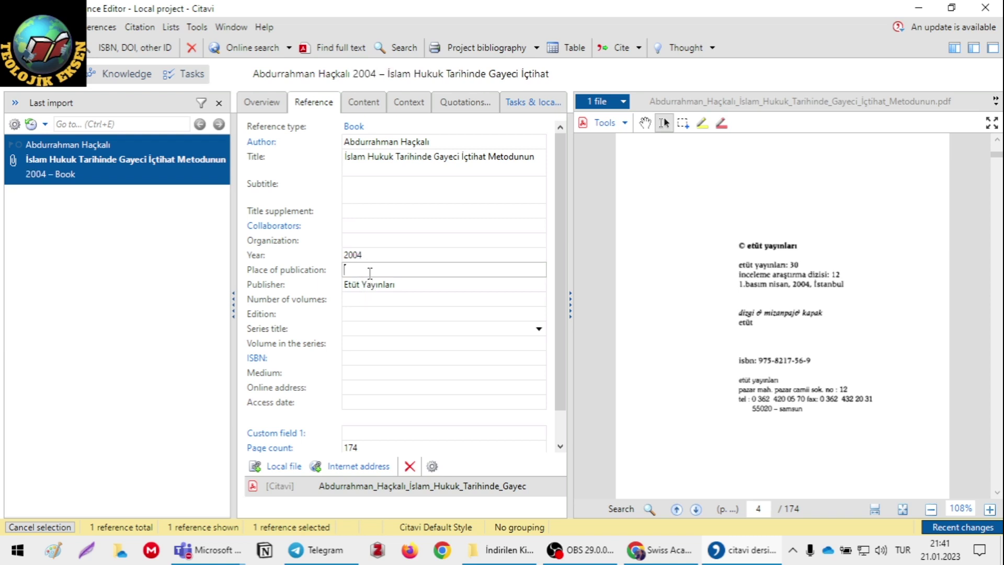
type("anbul")
scroll(659, 311, "down", 3)
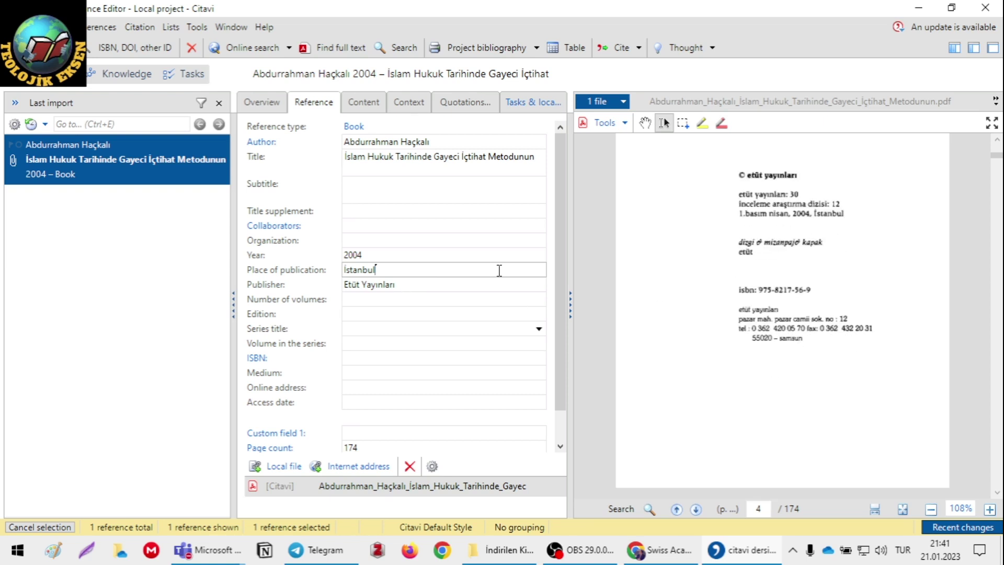
- Change the book's place of publication to Samsun
double_click(363, 269)
type("Samsun")
scroll(607, 379, "down", 5)
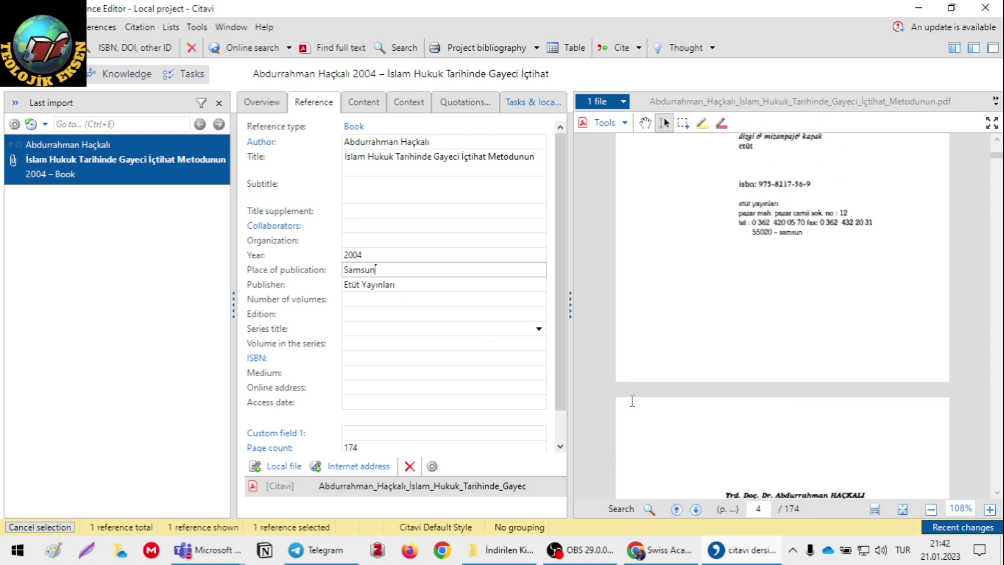
left_click(127, 388)
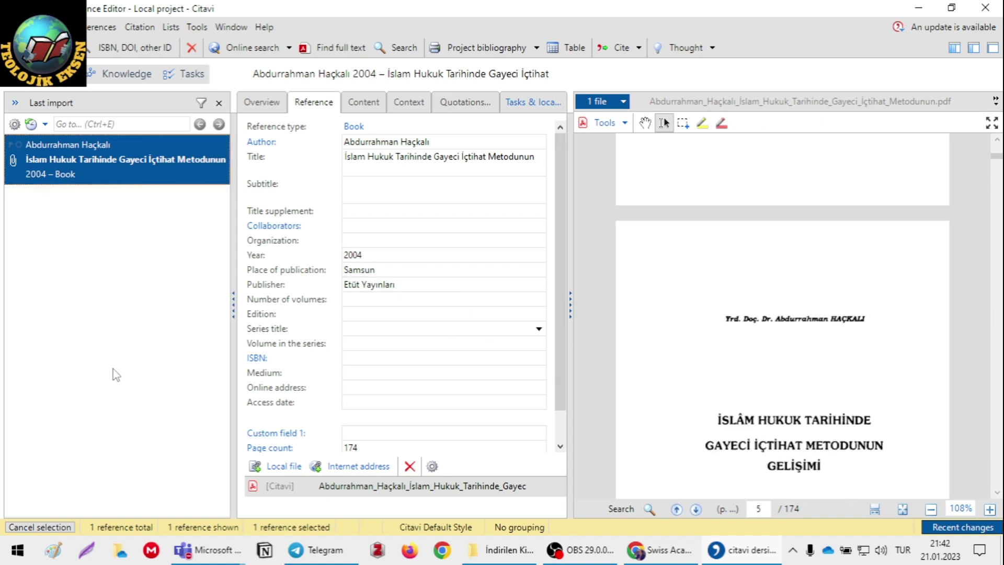
- Import the 1989 symposium paper PDF from the Makale folder into the project as a new reference
left_click(495, 550)
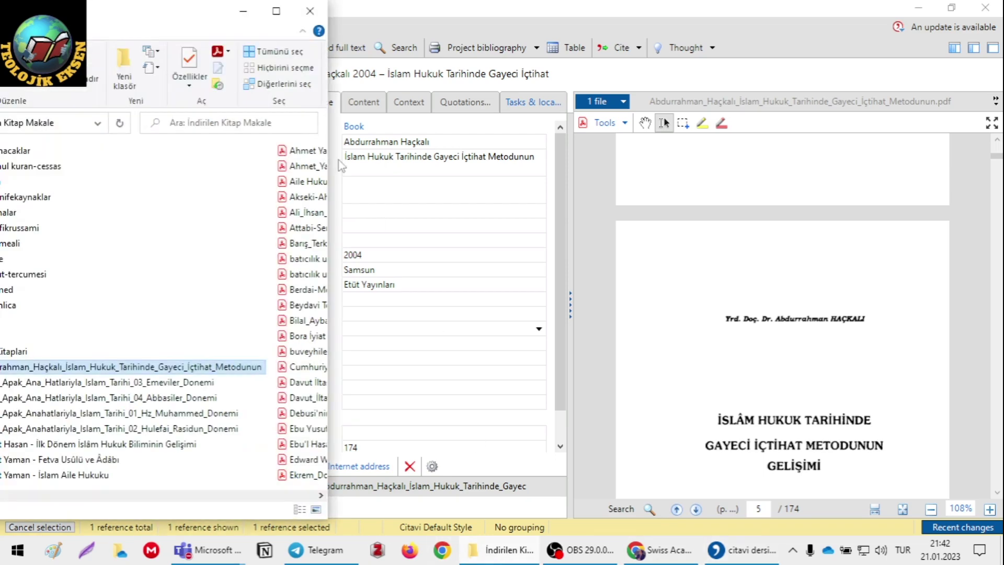
left_click_drag(181, 24, 742, 27)
scroll(597, 387, "down", 7)
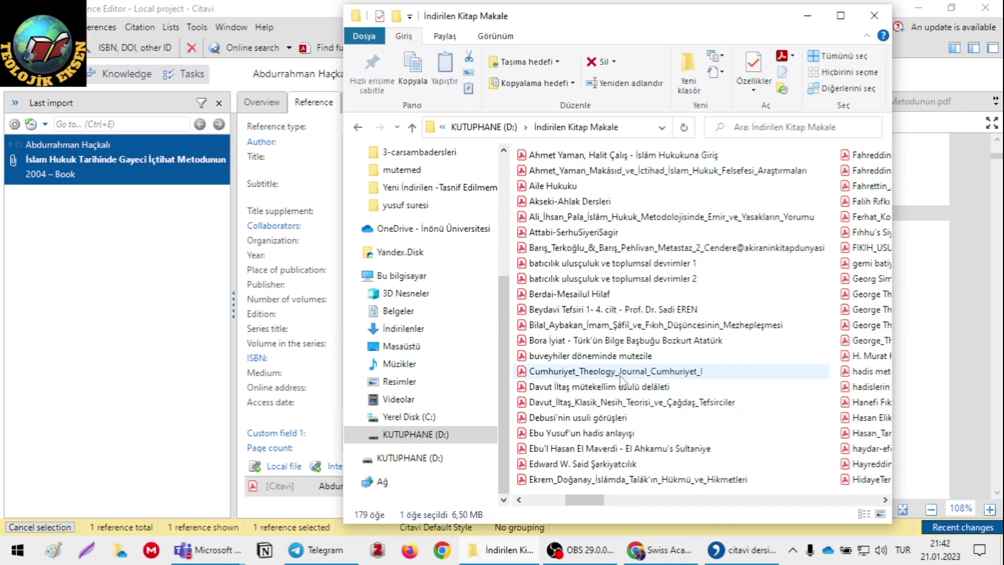
scroll(597, 386, "up", 7)
double_click(563, 264)
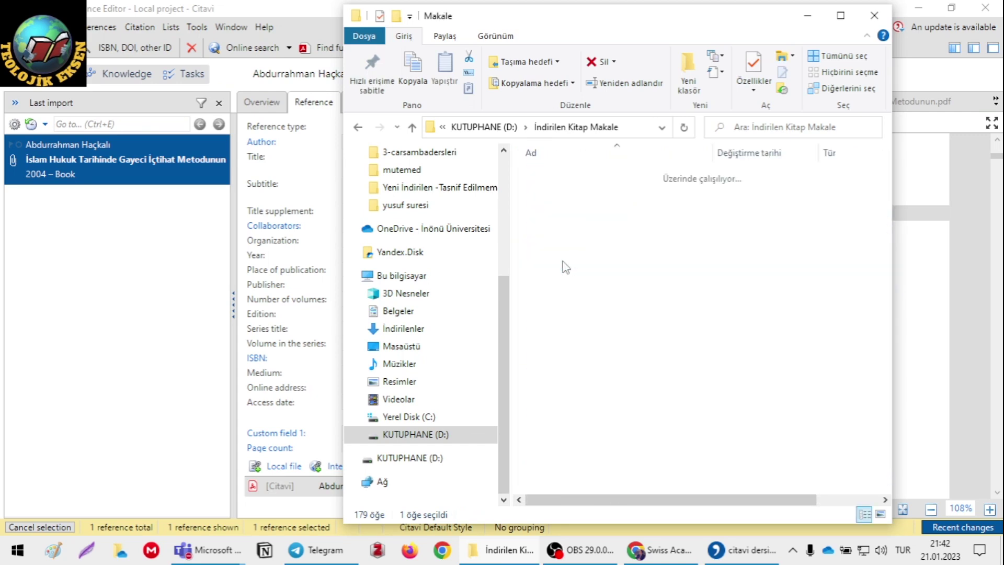
left_click_drag(592, 242, 112, 264)
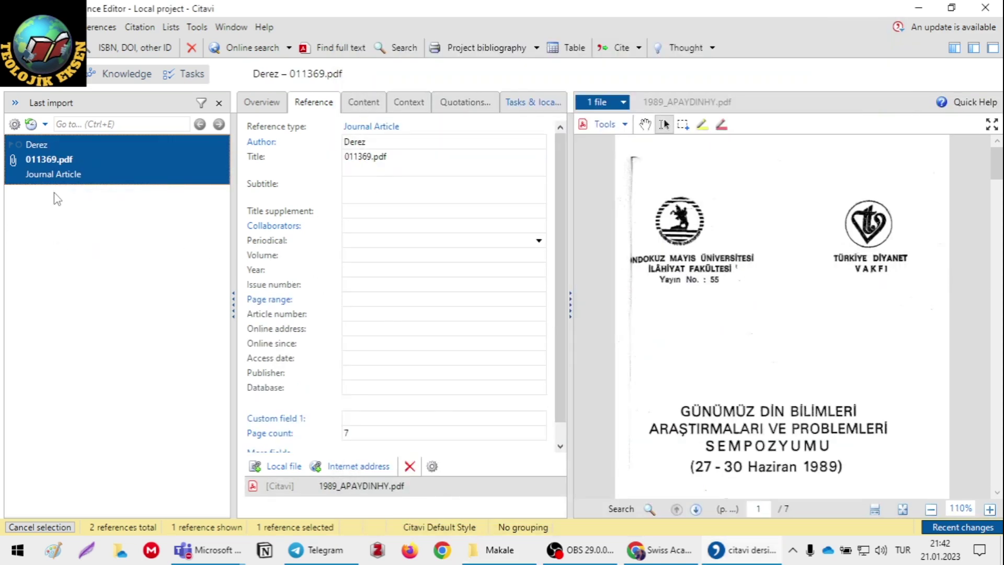
- Replace the title with "İSLAM HUKUKUNUN SiSTEM VE TERMiNOLOJi PROBLEMI" from page 2 of the PDF, fixing the initial letter and stray trailing punctuation
scroll(643, 302, "down", 10)
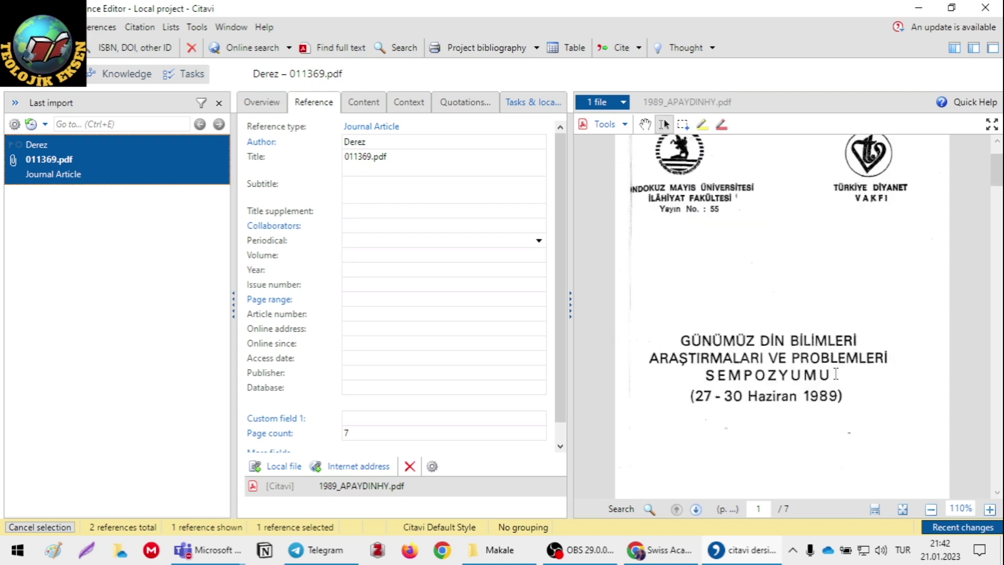
left_click_drag(668, 413, 901, 414)
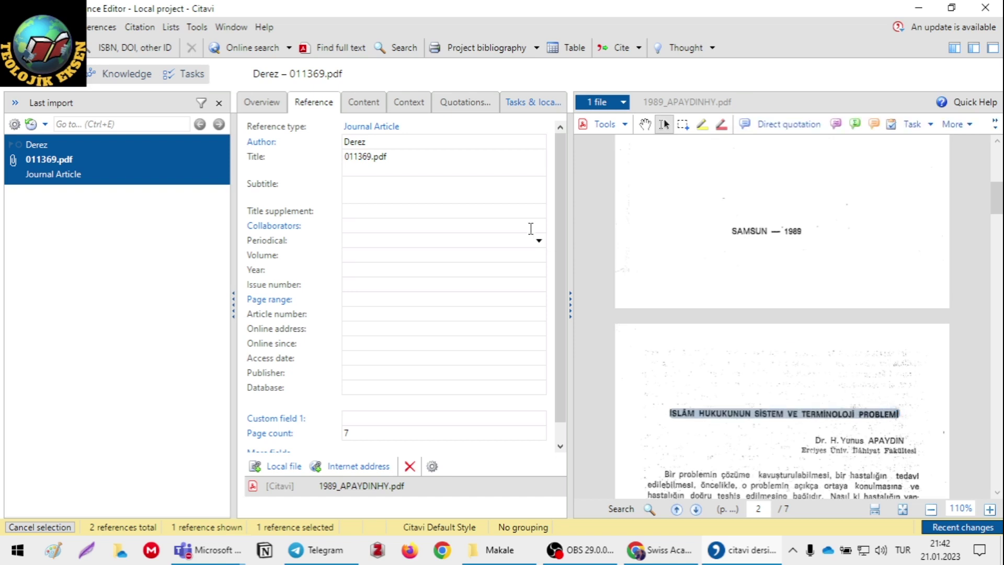
left_click(407, 159)
key("ctrl+a")
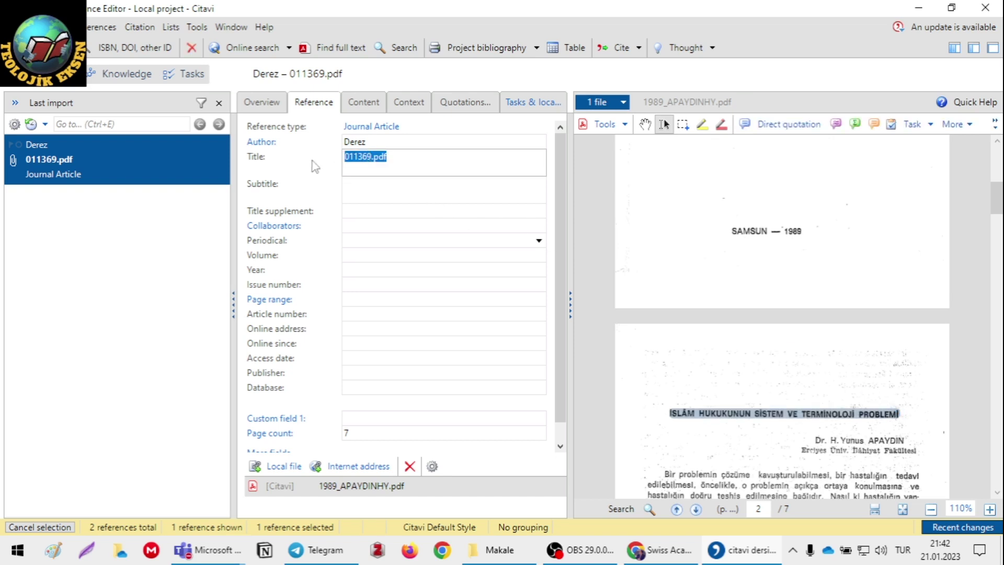
type("İSLAM HUKUKUNUN SİSTEM VE TERMİNOLOJİ PROBLEMİ.")
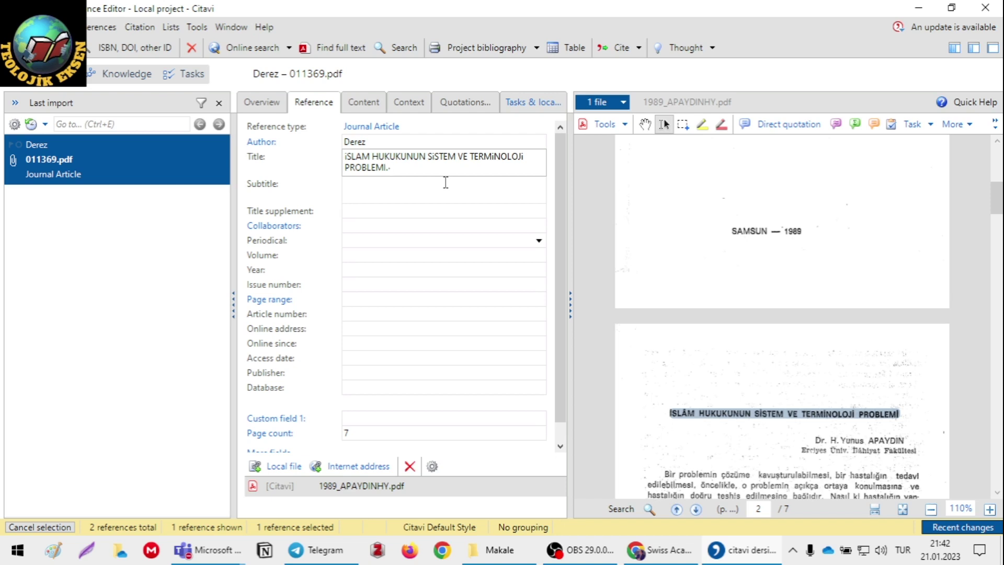
left_click(347, 156)
right_click(383, 157)
left_click(324, 186)
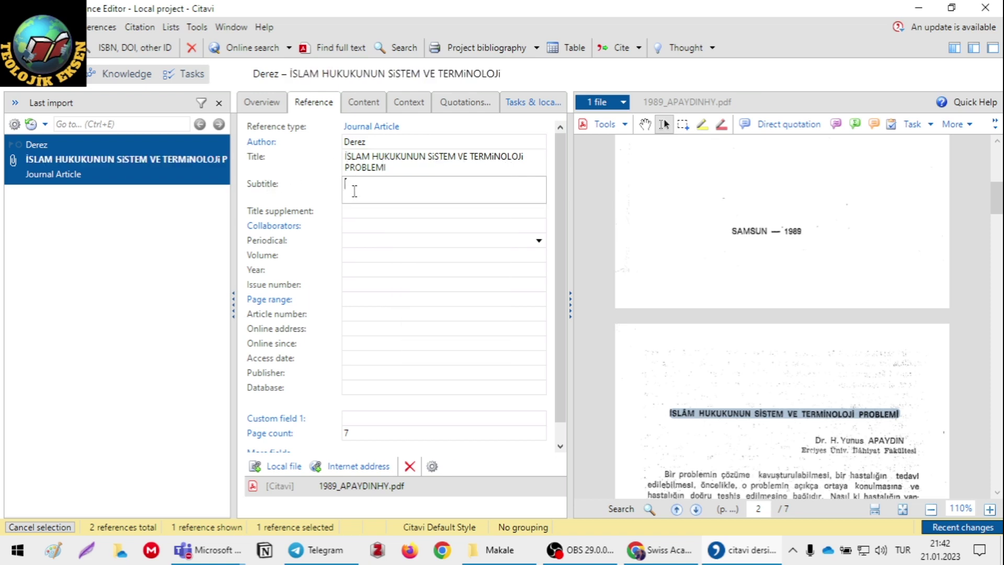
right_click(360, 166)
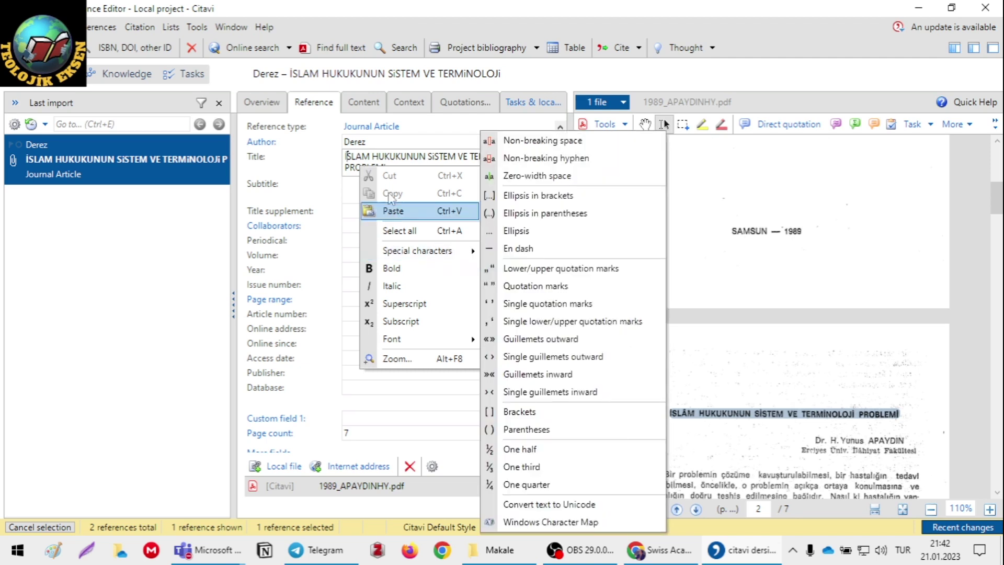
- Replace the author "Derez" with the author's name given under the article title in the PDF
left_click(392, 141)
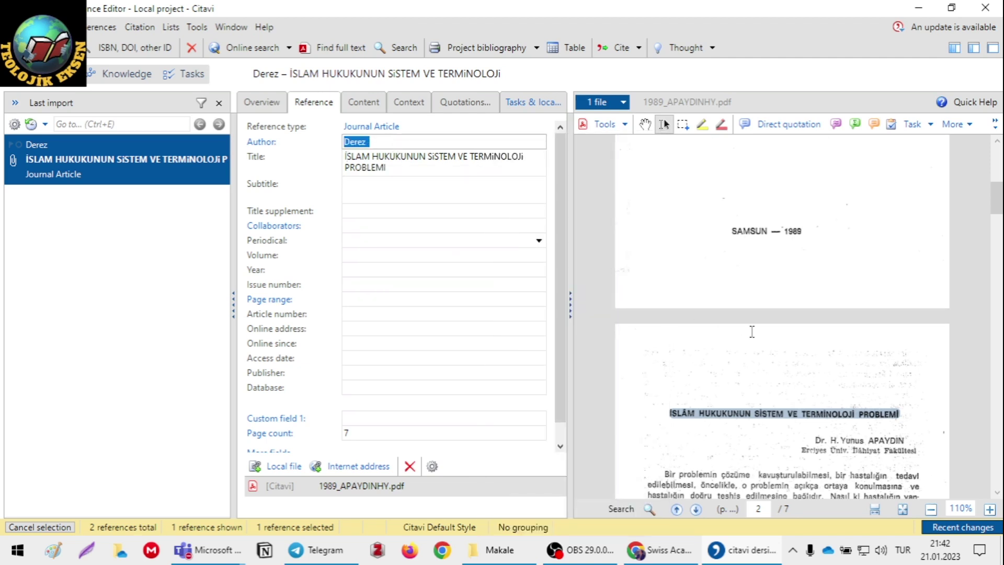
scroll(752, 339, "down", 2)
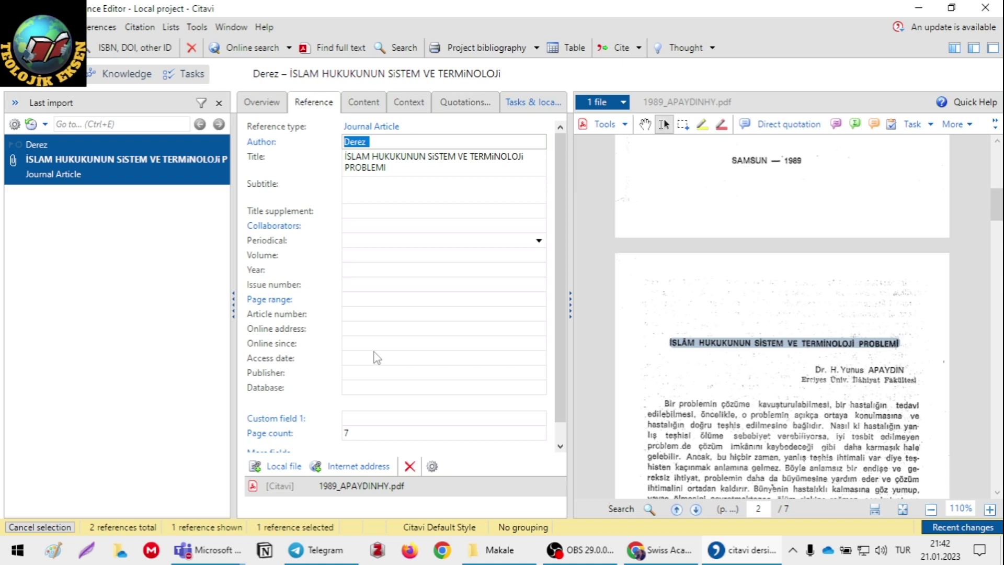
type("H. Yunus Apaydın")
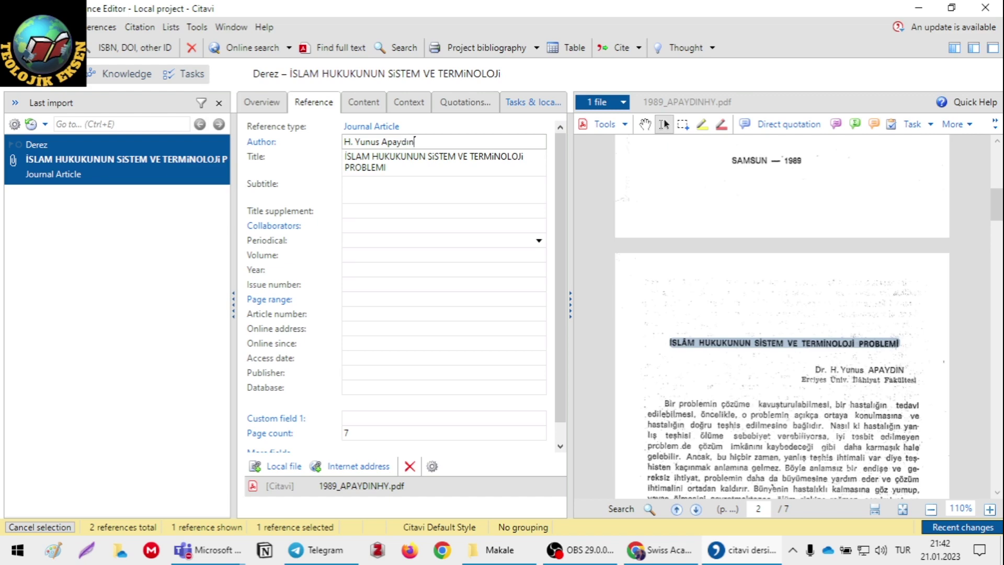
- Check the symposium cover and change the reference type to Book, Edited, moving the author into the Editor field
scroll(836, 418, "up", 8)
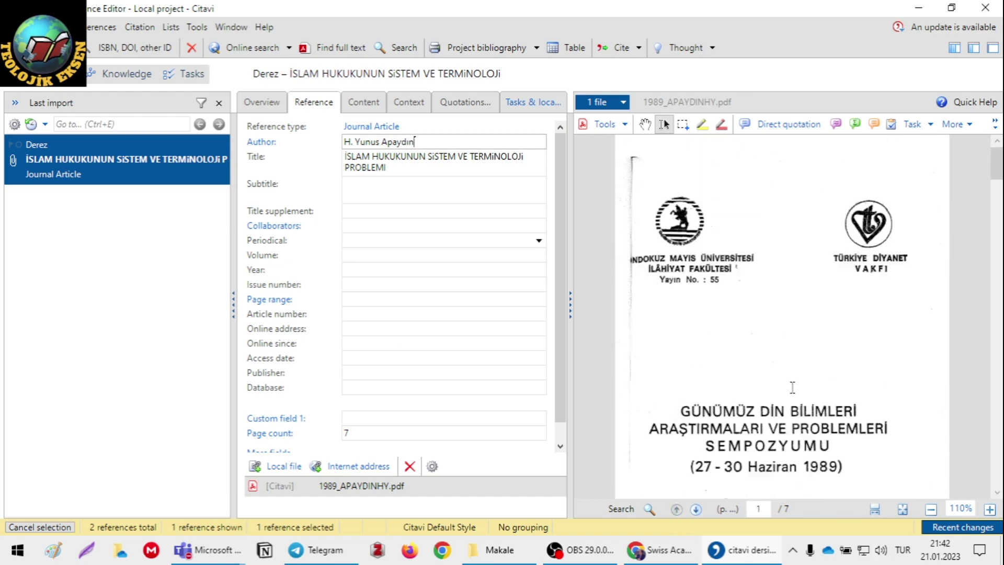
scroll(805, 345, "down", 1)
scroll(816, 330, "up", 1)
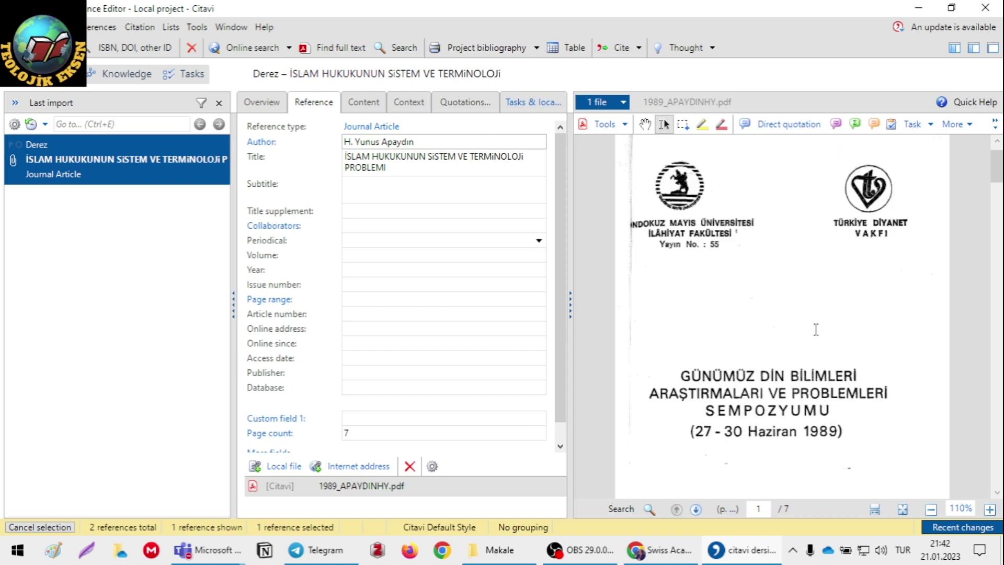
left_click(377, 131)
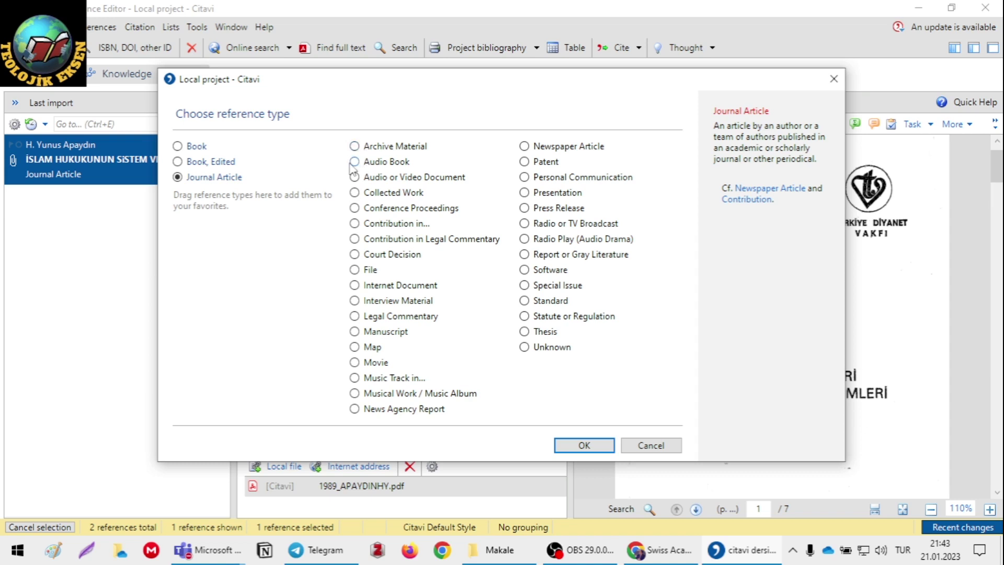
left_click(178, 161)
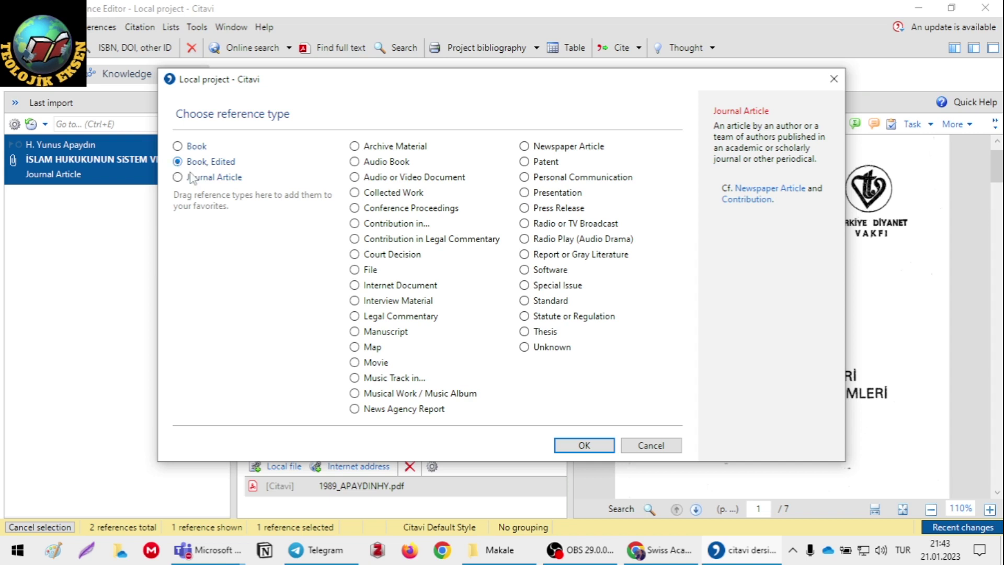
left_click(582, 444)
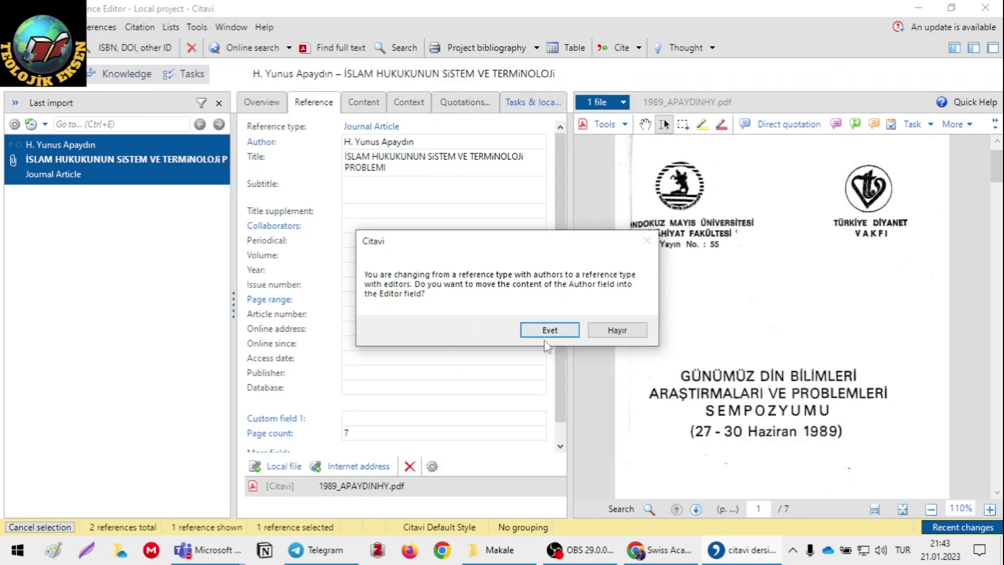
left_click(546, 330)
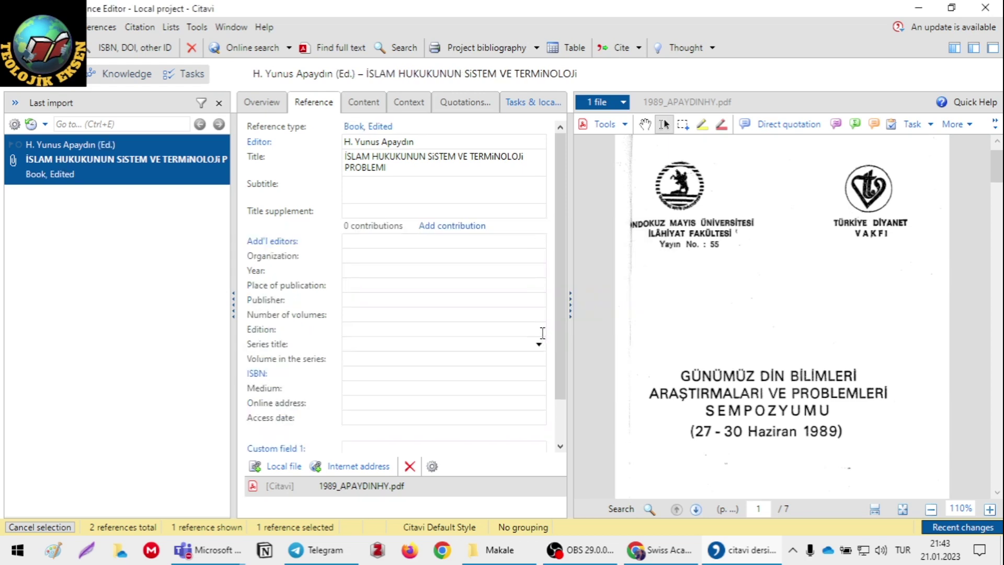
- Examine the first two PDF pages for the symposium title, publisher, place and year of publication
left_click(400, 193)
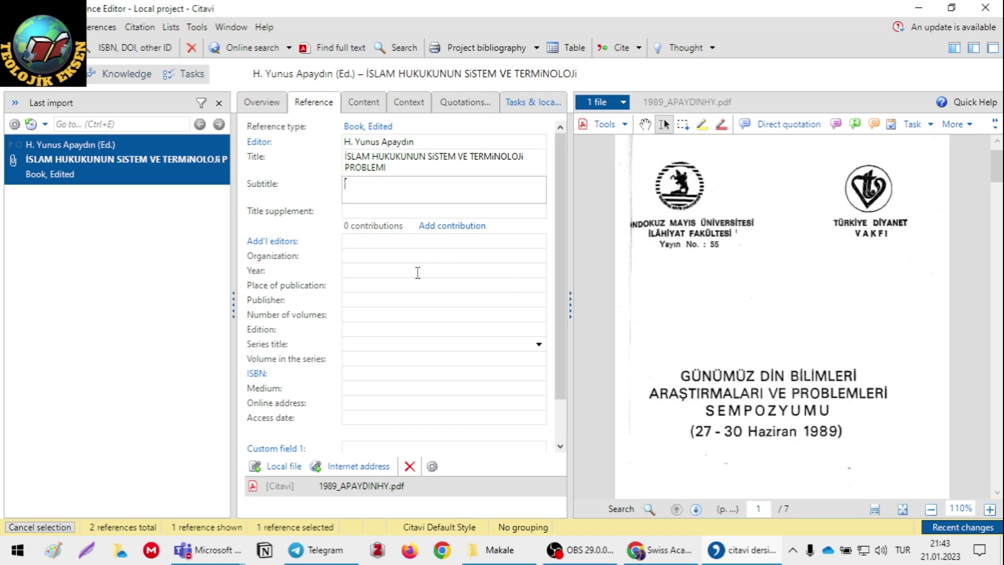
scroll(415, 285, "down", 1)
scroll(408, 277, "up", 1)
scroll(865, 254, "down", 5)
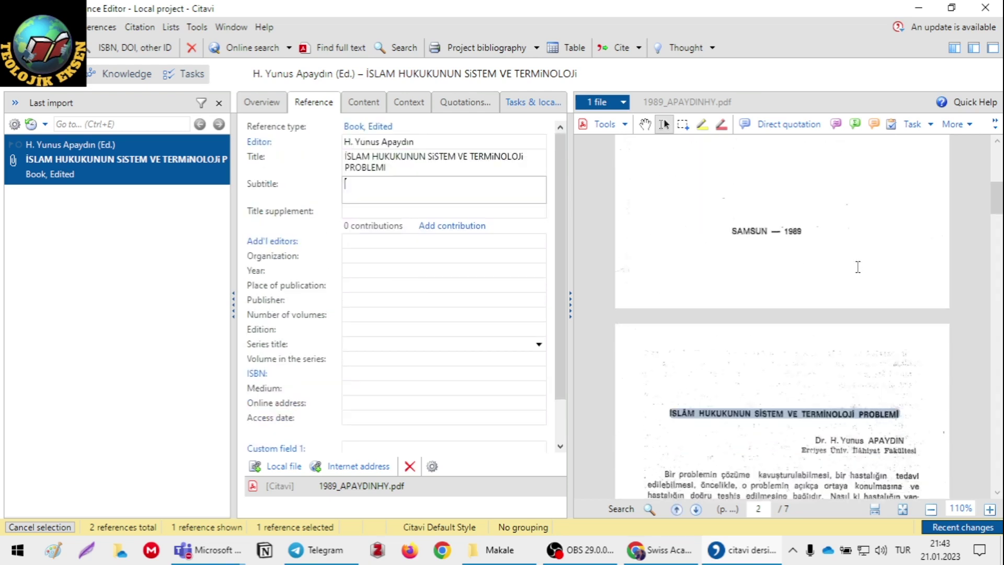
scroll(857, 267, "up", 5)
scroll(856, 268, "down", 2)
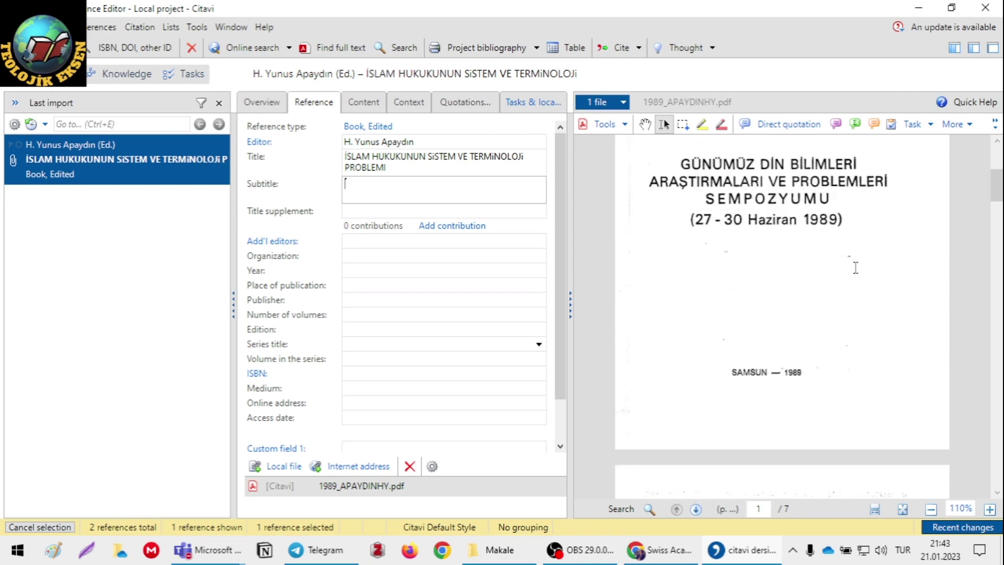
scroll(853, 268, "up", 2)
scroll(774, 268, "down", 6)
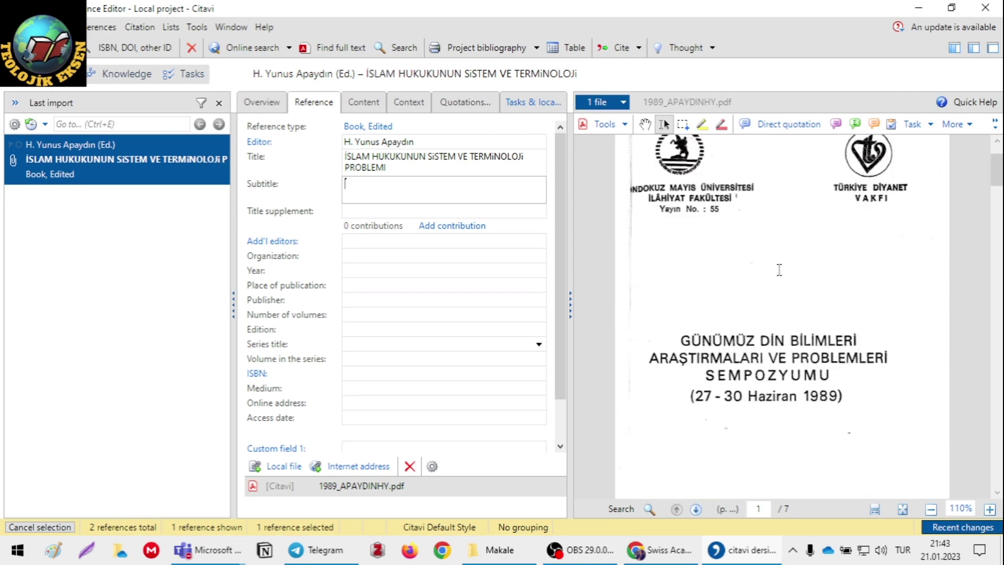
scroll(784, 276, "up", 3)
scroll(784, 276, "up", 3)
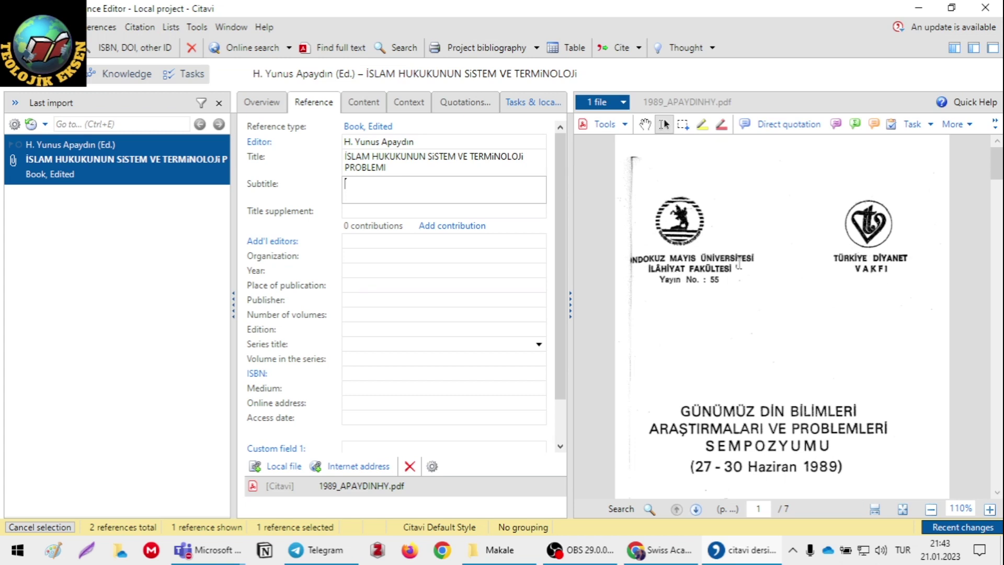
scroll(740, 266, "down", 1)
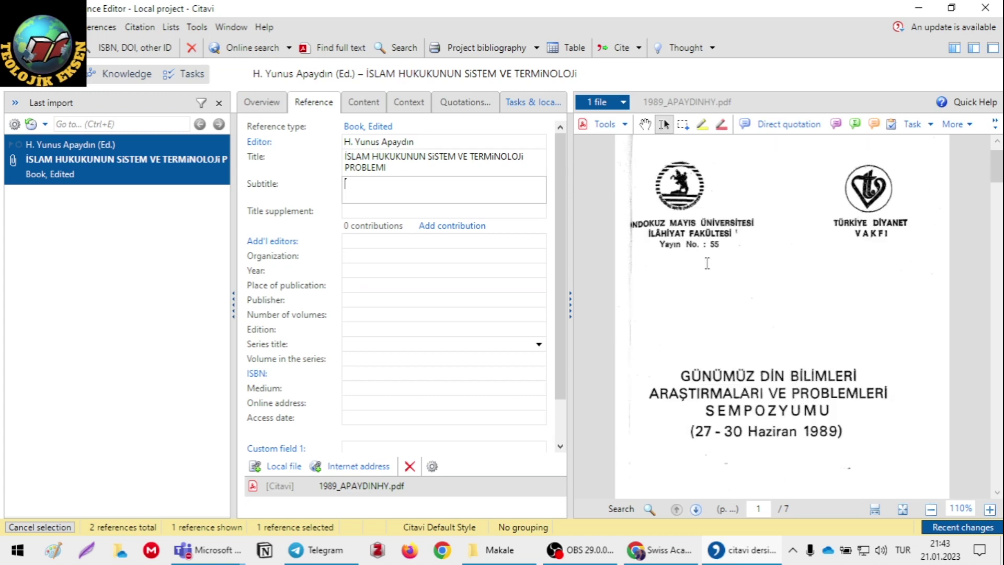
- Enter Samsun as the place of publication and 1989 as the year
left_click(357, 287)
scroll(673, 284, "down", 3)
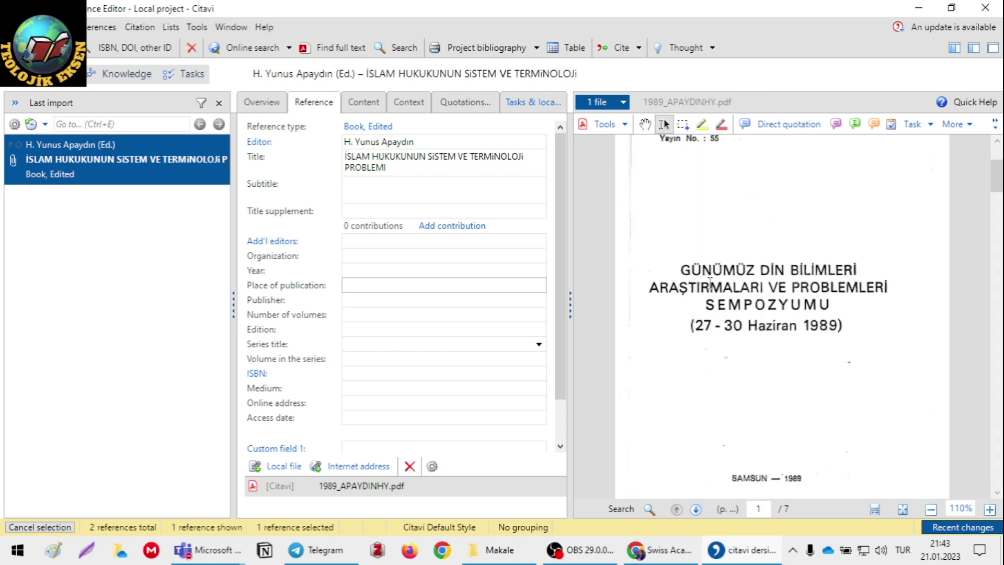
type("Sma")
key("BackSpace")
type("amsun")
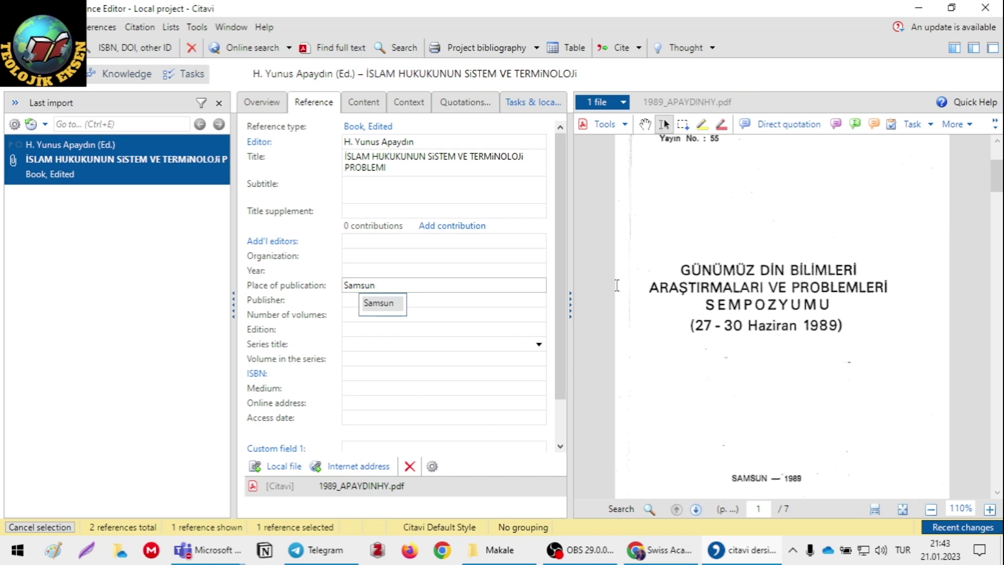
left_click(375, 271)
type("1")
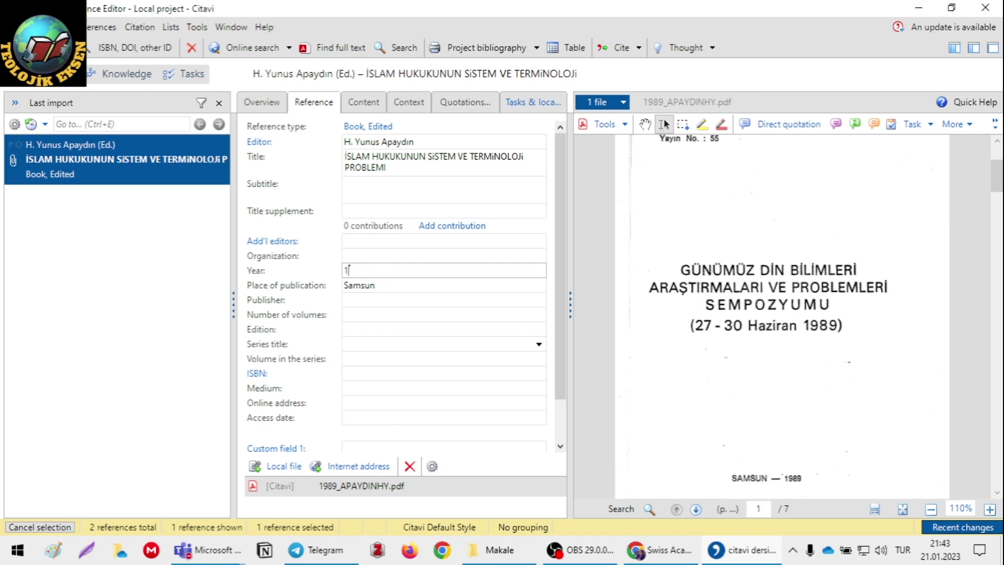
type("989")
- Enter "Ondakuz Mayın Ü. - Türkiye Diyanet Vakfı" as the publisher, based on the symposium cover
left_click(386, 300)
scroll(763, 317, "up", 2)
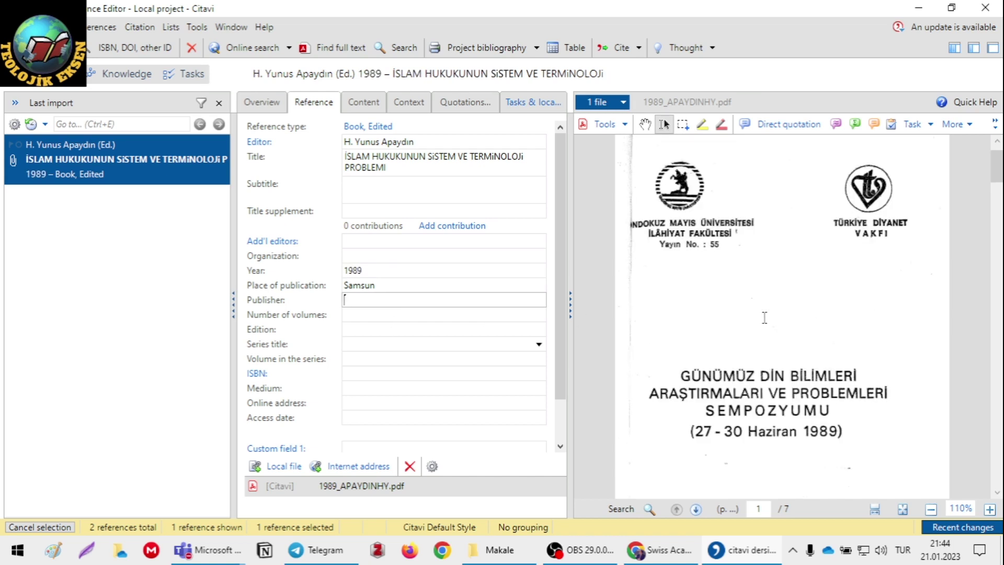
type("Ondakuz Mayın Ü. - Türkiye diyna")
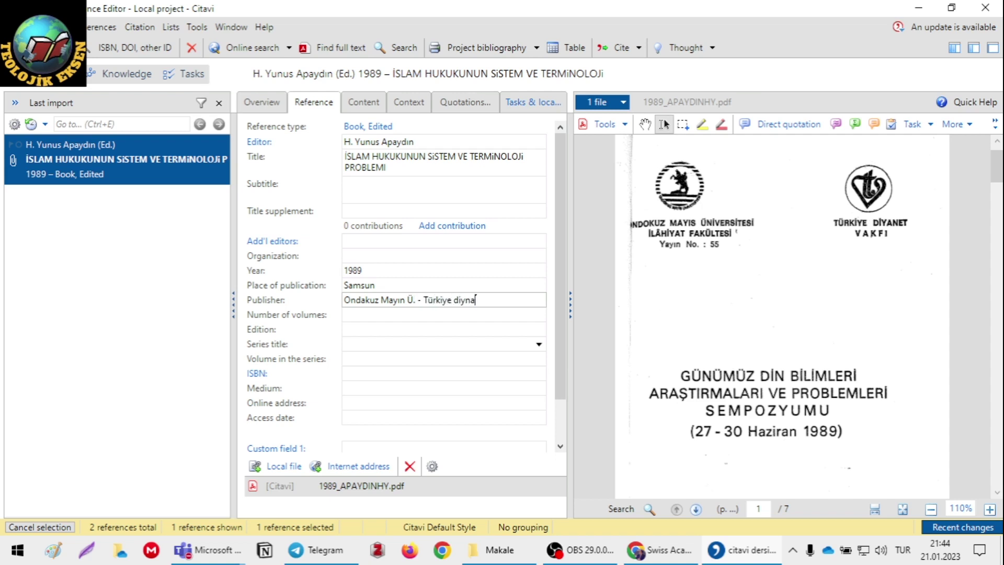
type("et Vakfı")
double_click(469, 301)
type("Diyanet")
left_click(414, 315)
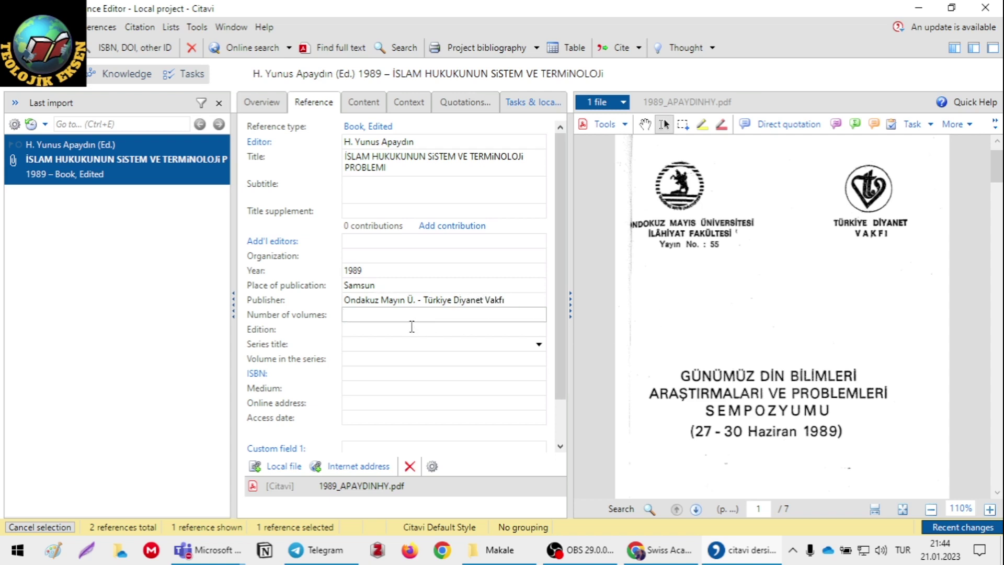
left_click(405, 329)
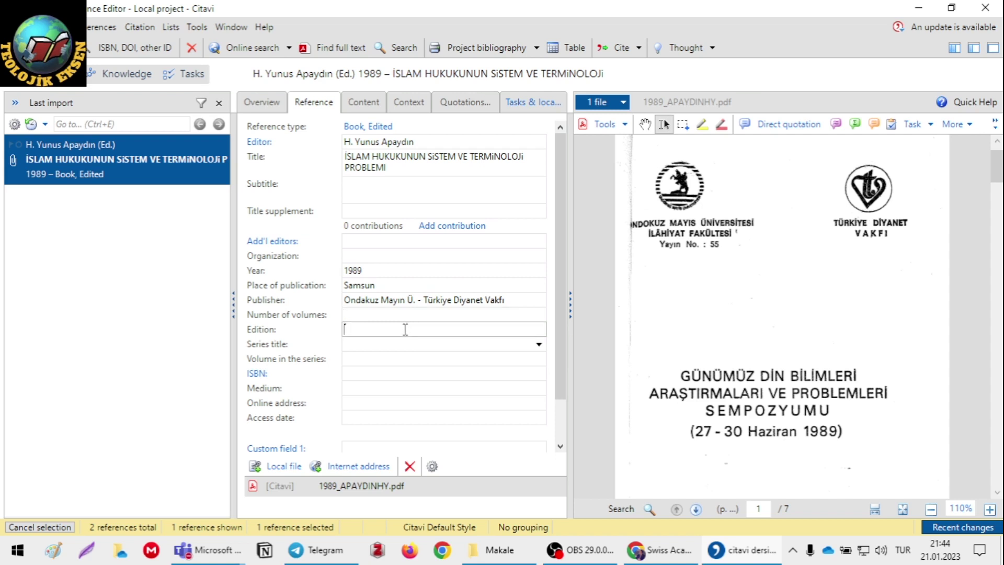
left_click(402, 341)
left_click(397, 358)
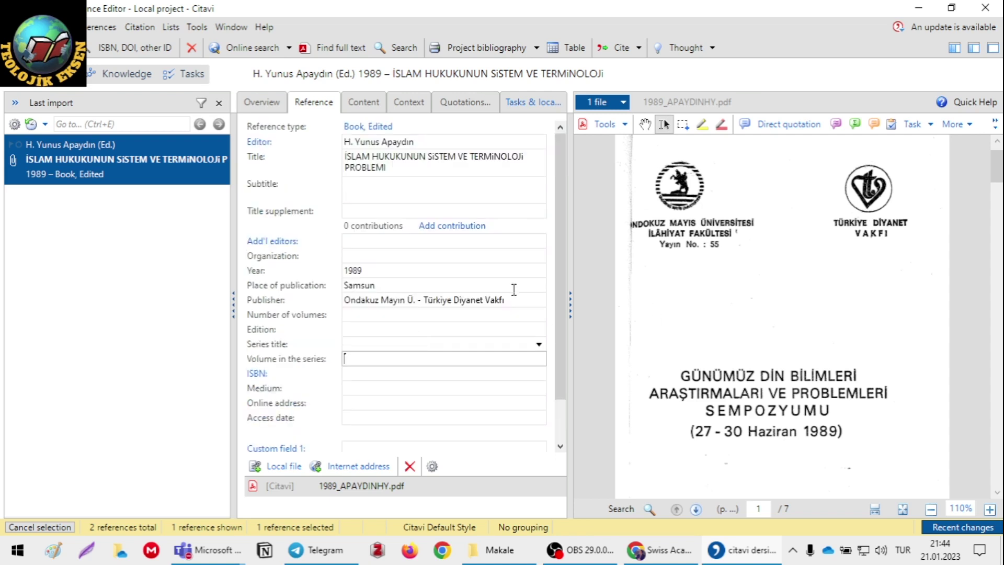
- Change the symposium paper's reference type from Book, Edited to Presentation and go to its conference or lecture field
left_click(364, 127)
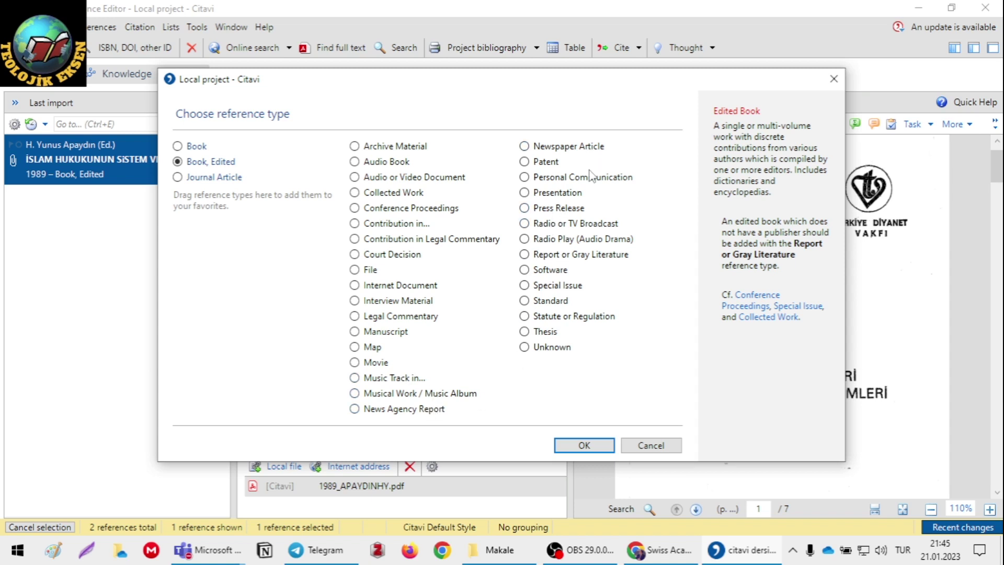
left_click(524, 193)
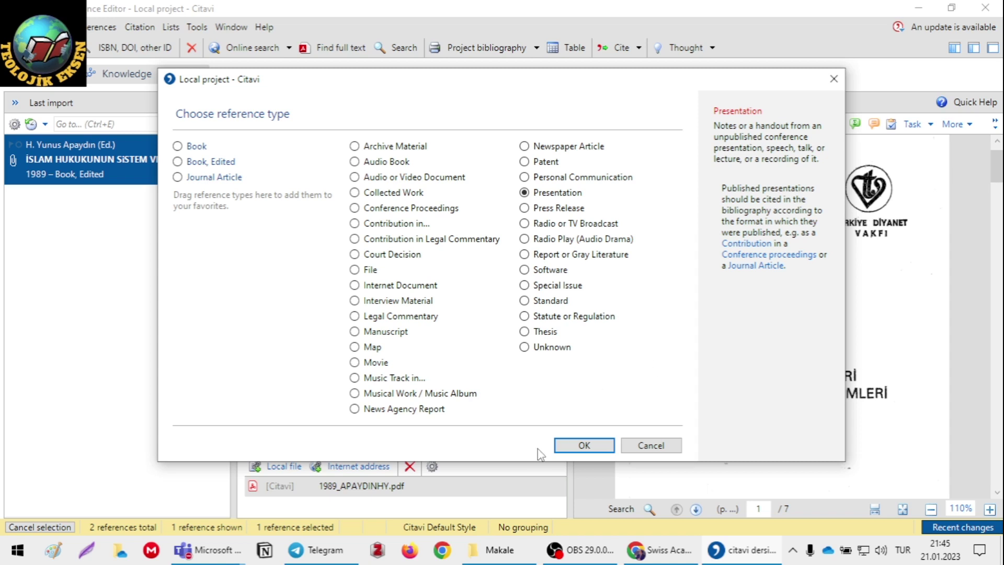
left_click(569, 444)
left_click(539, 331)
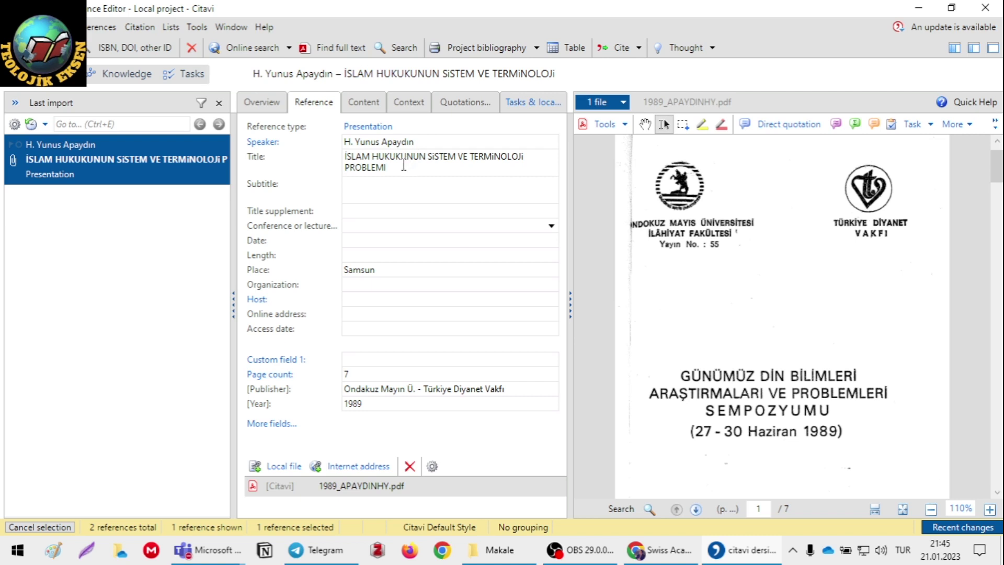
left_click(385, 208)
left_click(384, 225)
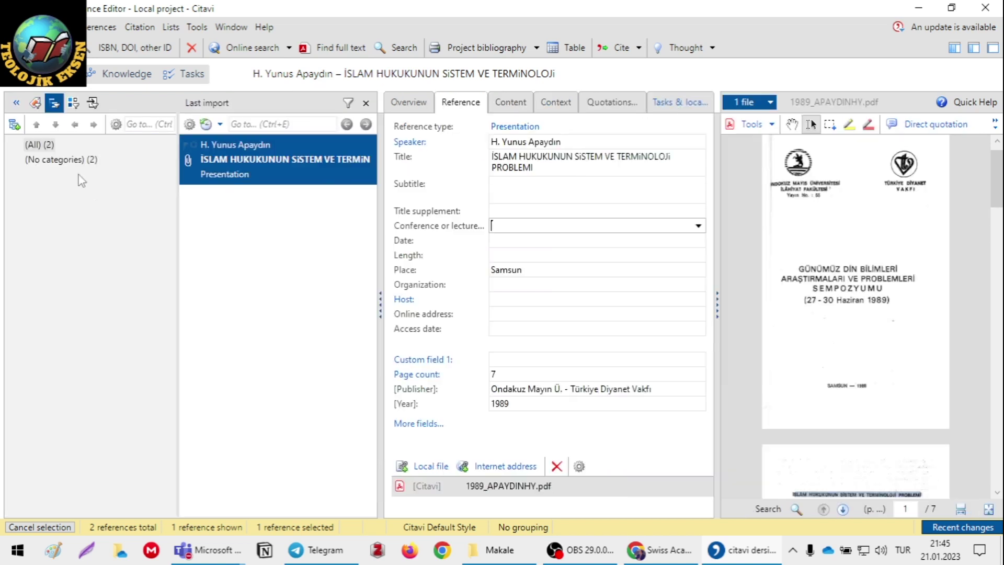
- Show the categories column, view the references without categories, select the symposium paper and list all references again
left_click(15, 102)
left_click(57, 162)
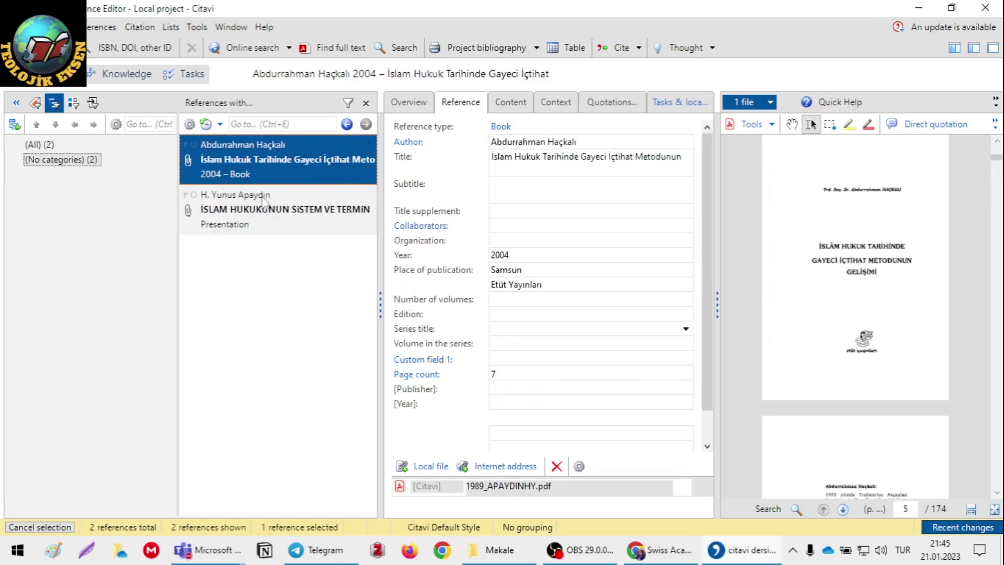
left_click(231, 213)
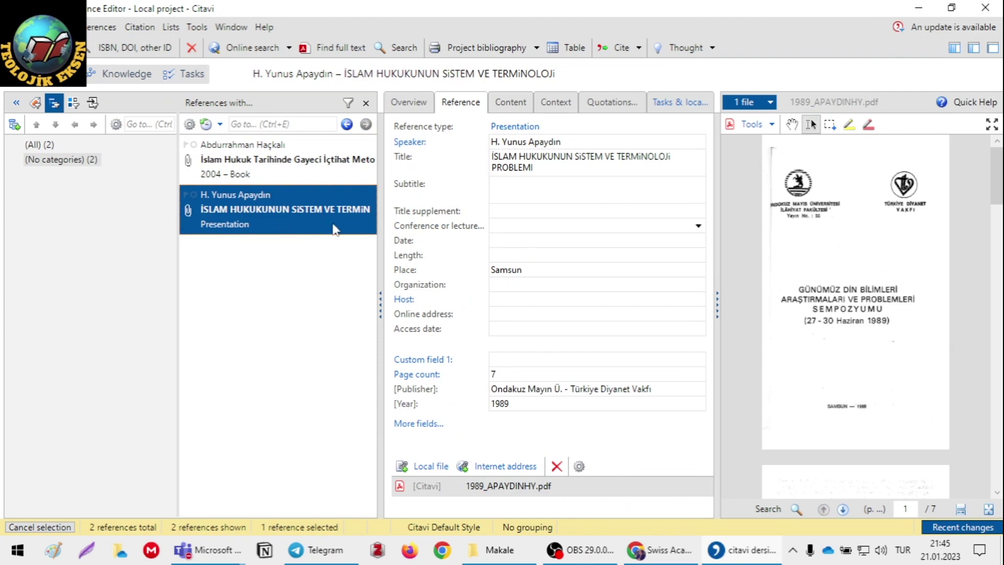
left_click(49, 145)
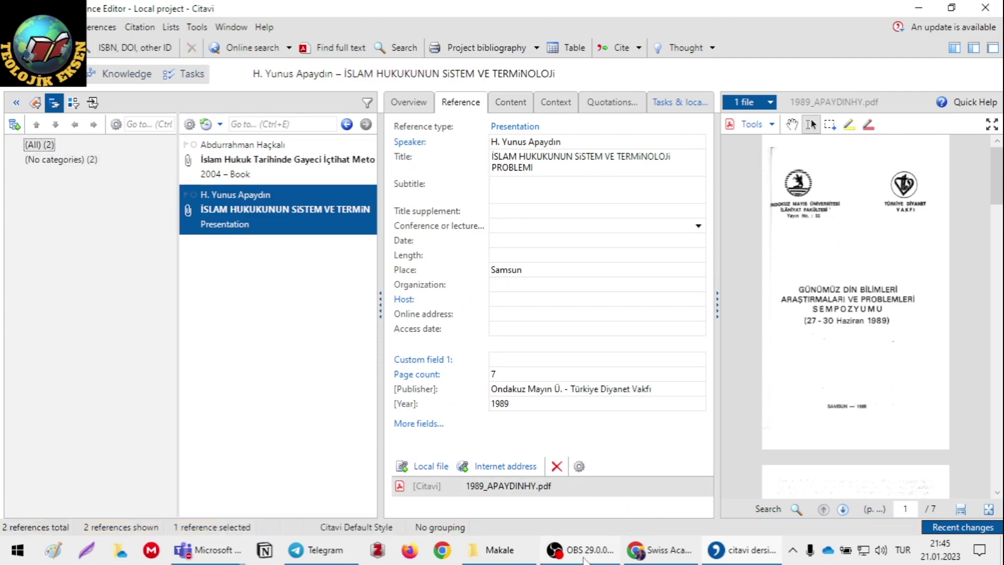
- Import the article CessasGoreHaberiVahidinKAbulSartlari from the Makale folder into the project's reference list
left_click(499, 550)
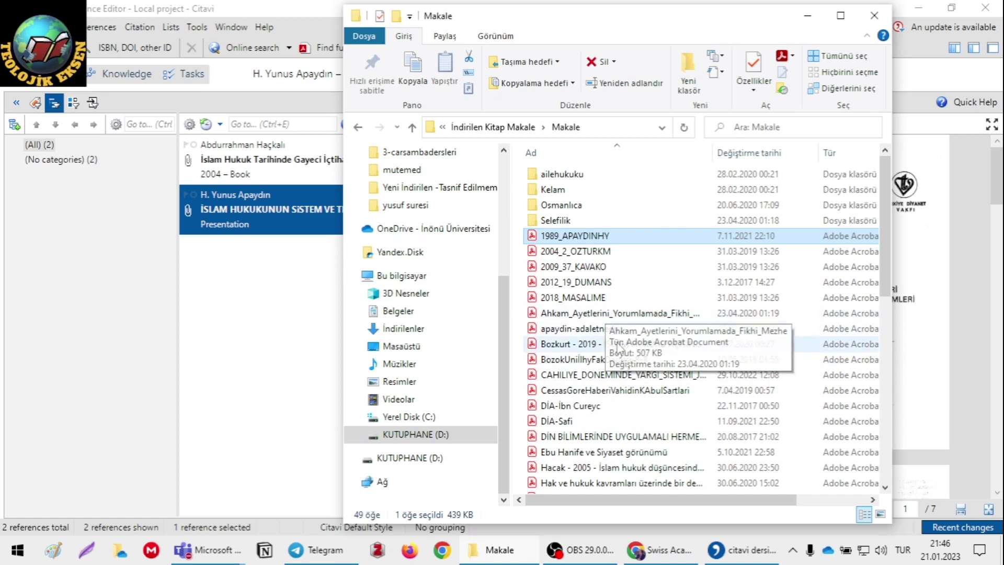
scroll(631, 337, "down", 1)
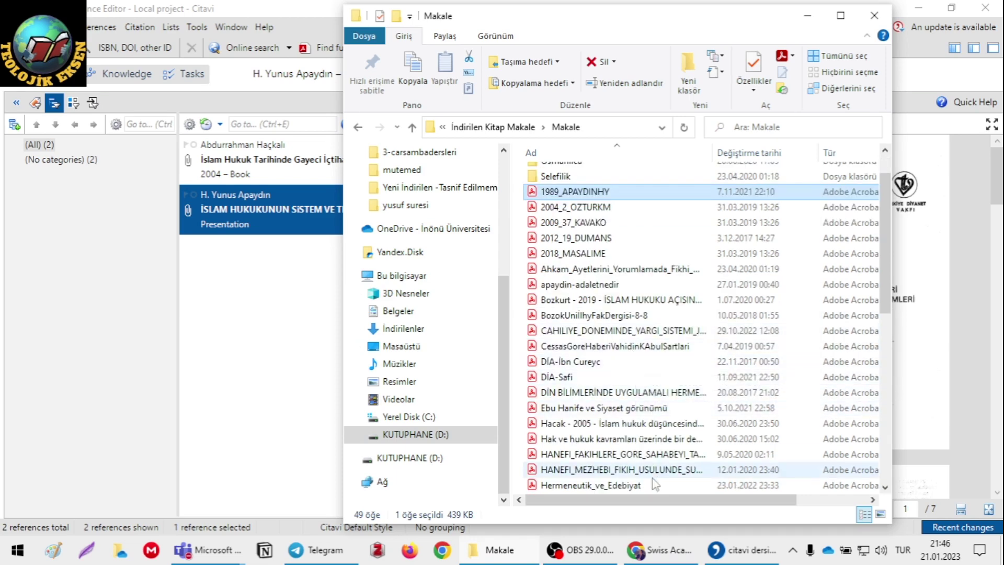
left_click_drag(601, 345, 287, 314)
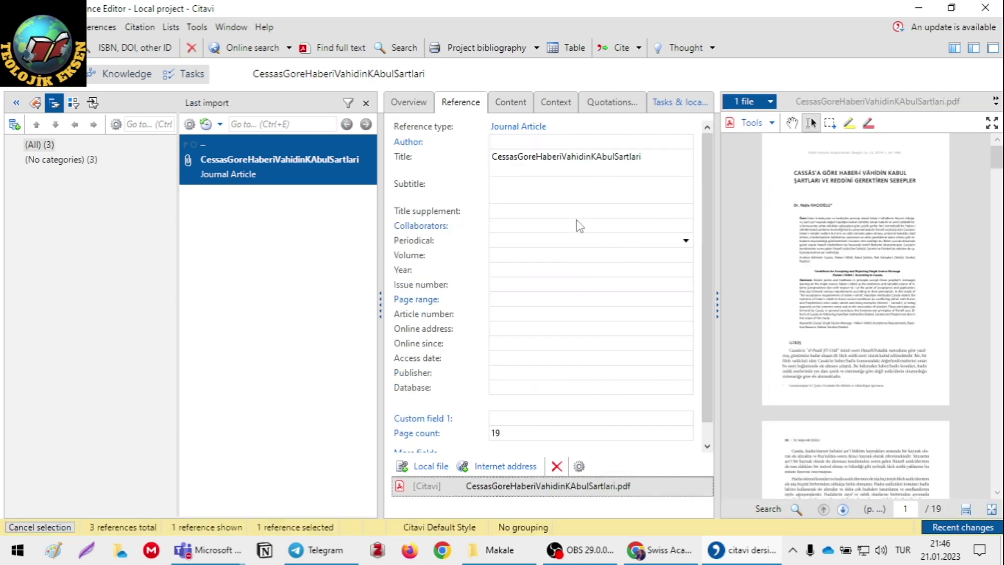
- Correct the imported article's title to "Cessas'a Göre Haber-i Vahidin Kabul Şartları"
left_click(520, 156)
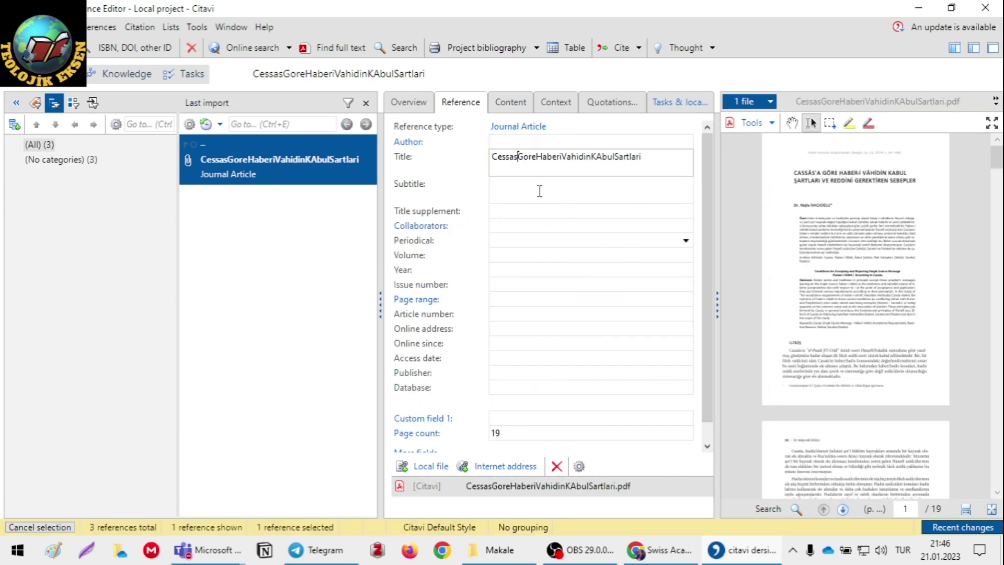
key("BackSpace")
type("'a")
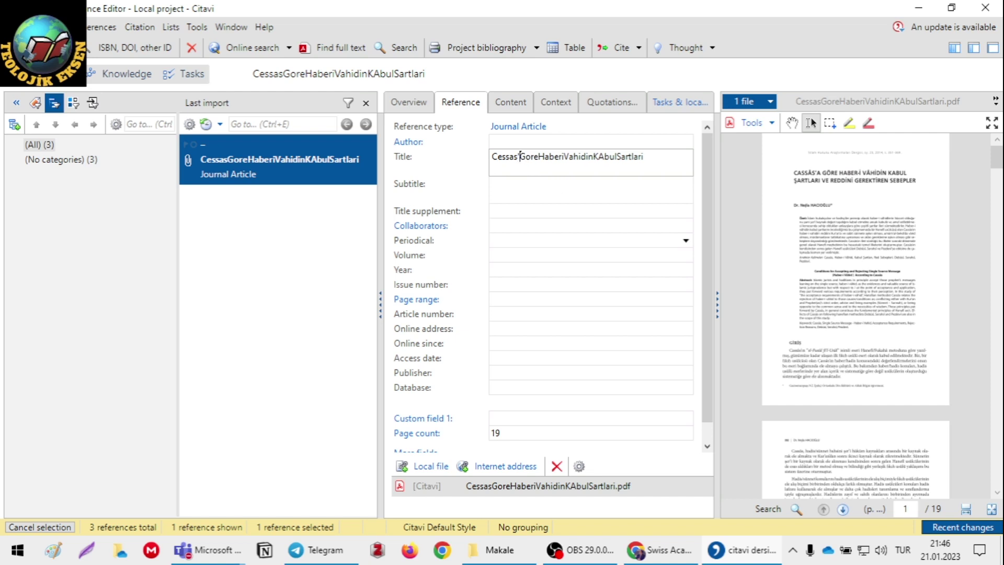
left_click(543, 157)
key("BackSpace")
key("BackSpace")
key("BackSpace")
type("öre Haber-")
key("Right")
left_click(609, 156)
key("Right")
key("Delete")
type("a")
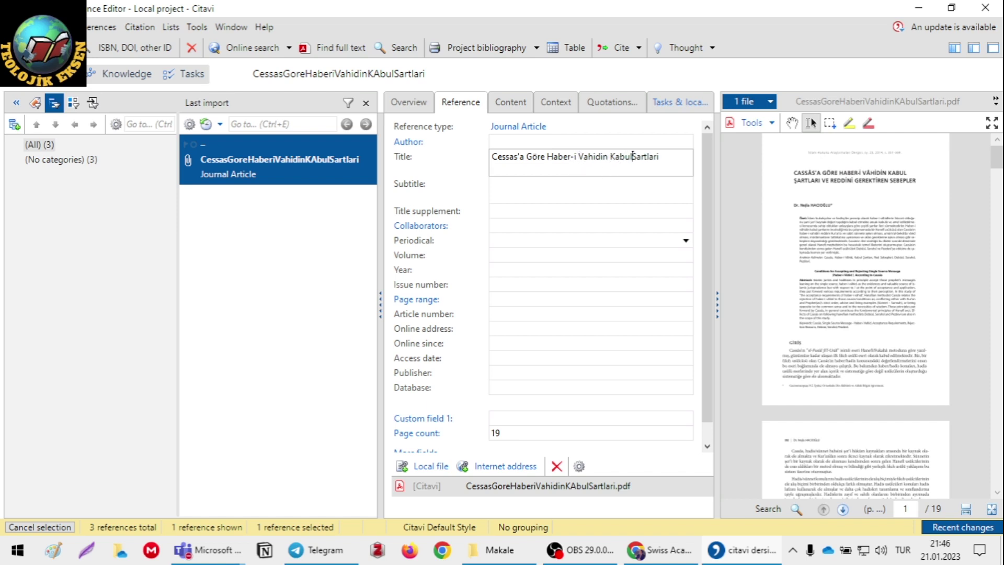
key("Delete")
type("Ş")
left_click(664, 157)
type("ı")
- Enlarge the PDF preview and copy the author's name from the article's first page into the Author field
left_click(381, 308)
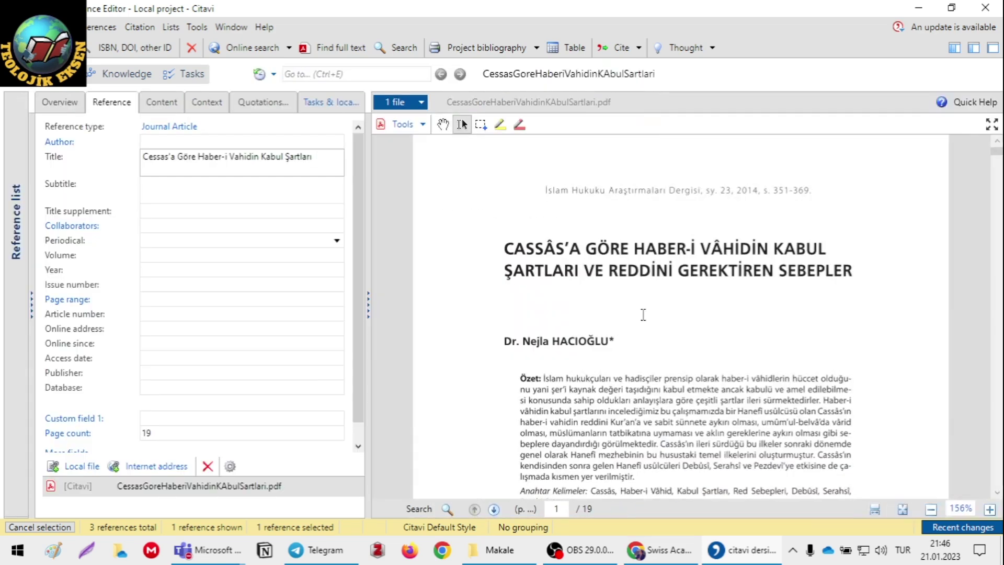
left_click_drag(522, 305, 607, 305)
key("ctrl+c")
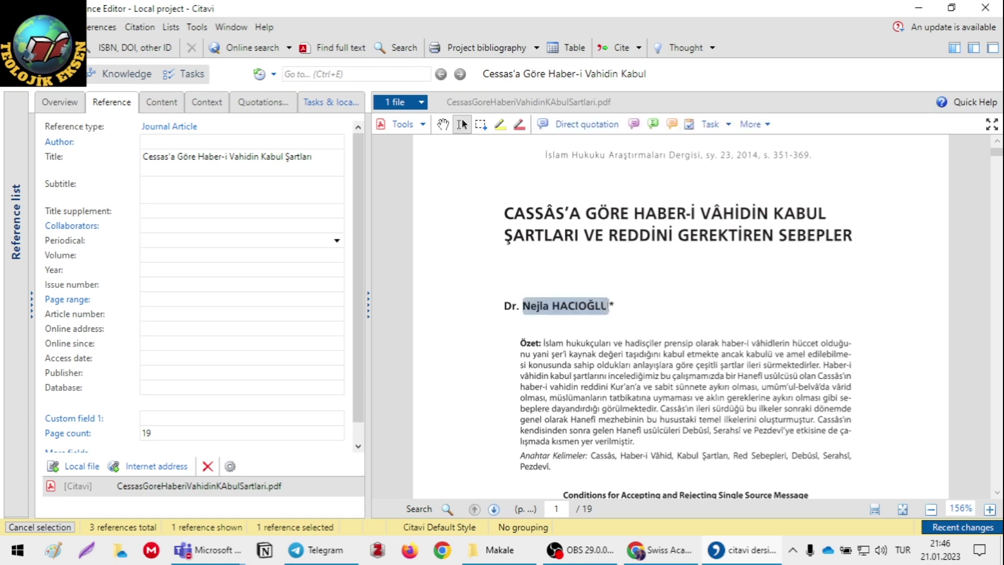
left_click(157, 140)
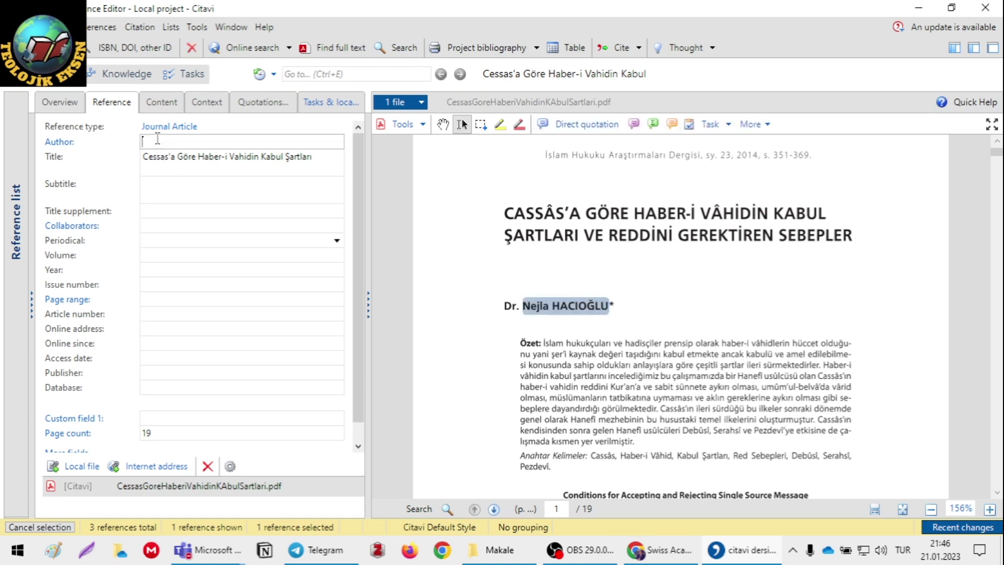
key("ctrl+v")
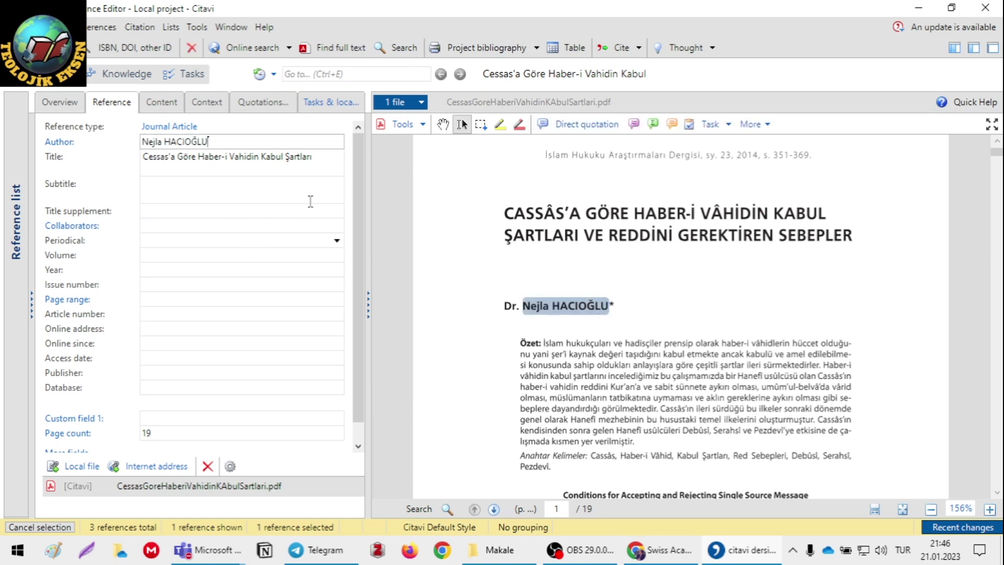
- Copy the journal name "İslam Hukuku Araştırmaları Dergisi" from the PDF header into the Periodical field
left_click_drag(545, 154, 703, 155)
key("ctrl+c")
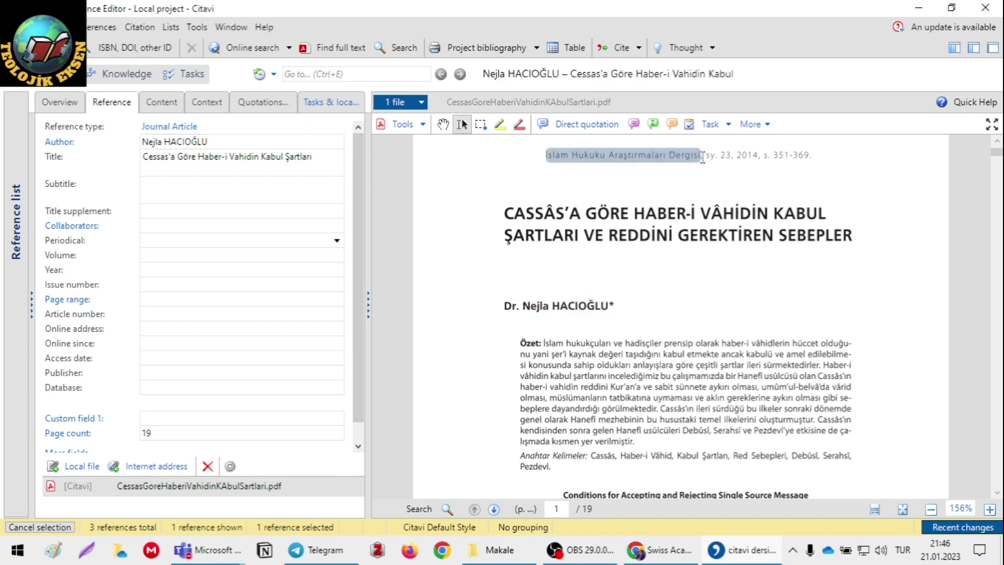
left_click(589, 218)
scroll(173, 249, "down", 1)
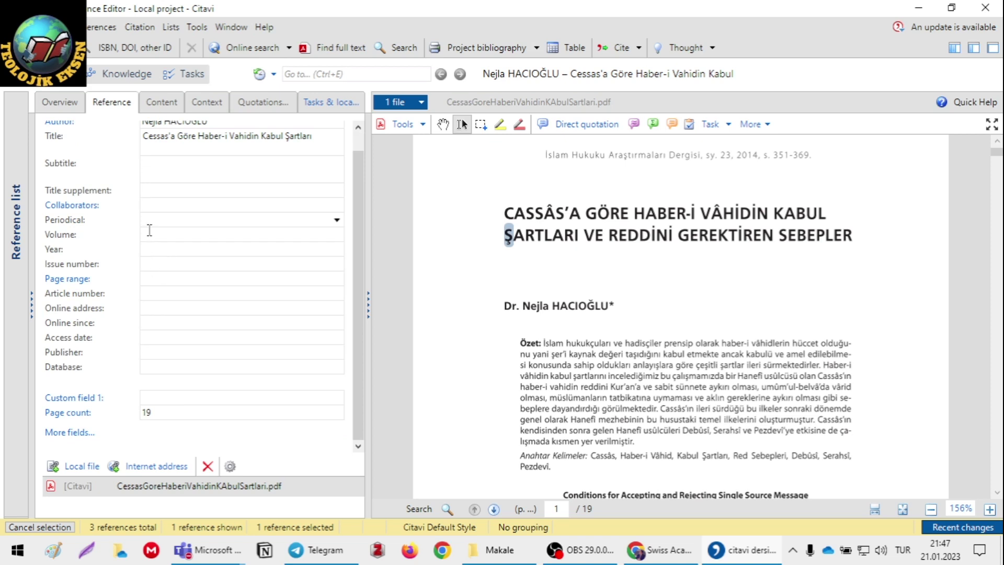
scroll(184, 182, "up", 1)
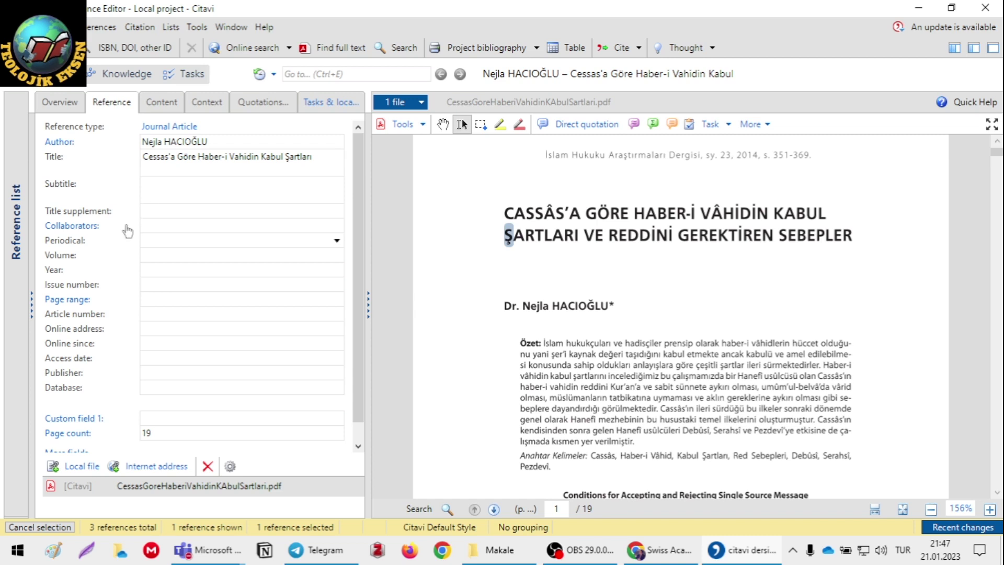
left_click(171, 236)
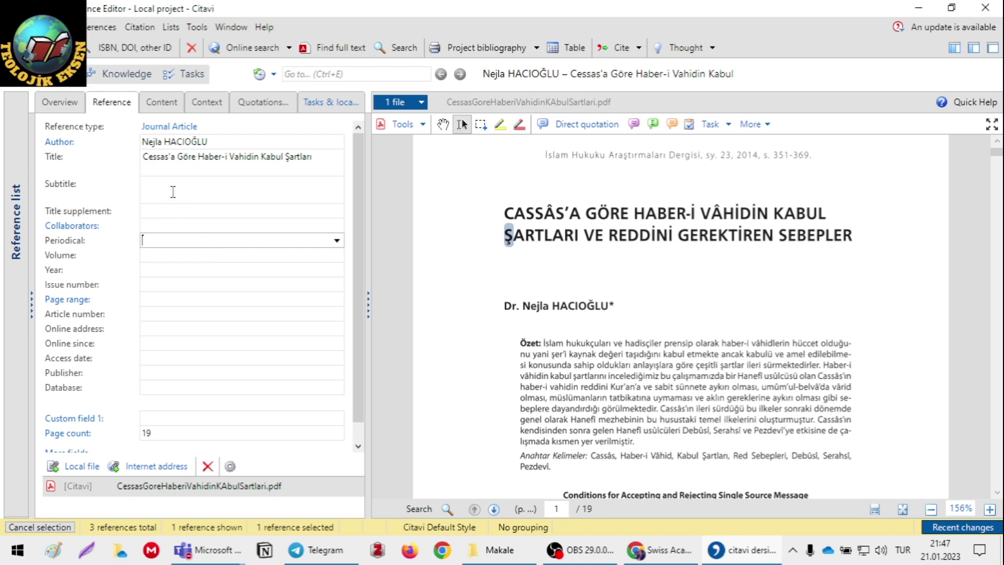
left_click(171, 212)
left_click(167, 227)
left_click(166, 240)
key("ctrl+v")
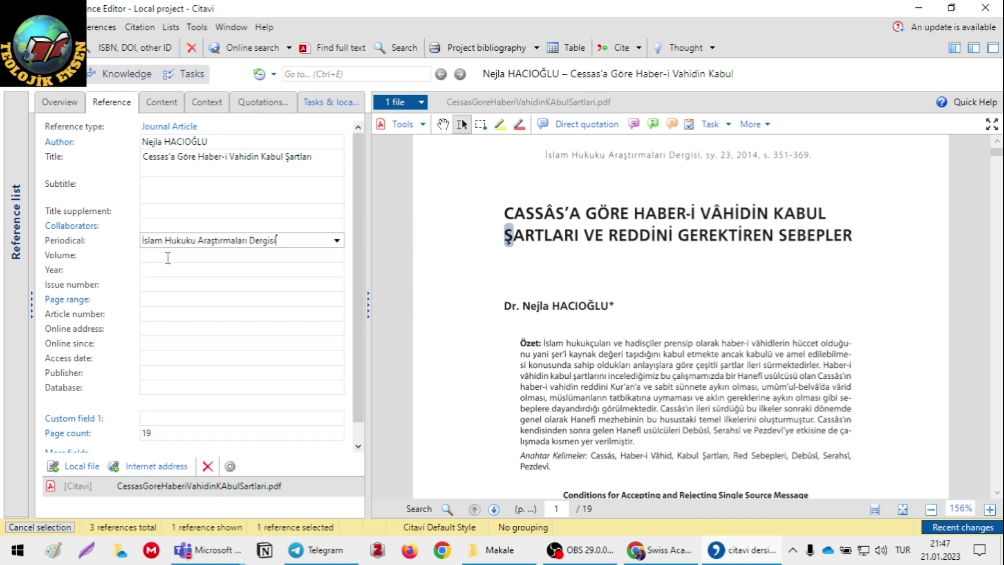
- Enter 23 as the article's volume and 2014 as its year, leaving the issue number empty
left_click(167, 256)
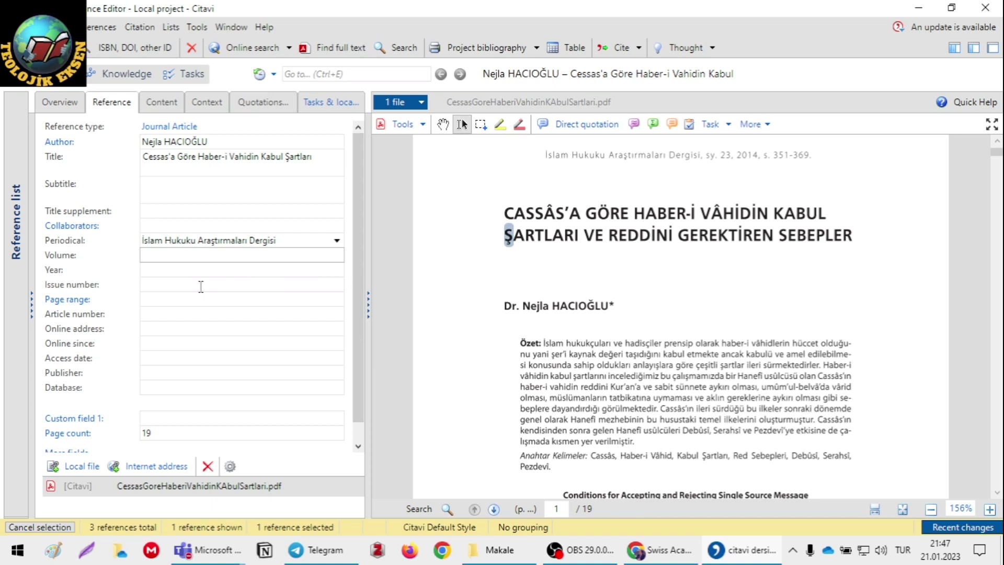
type("23")
left_click(183, 270)
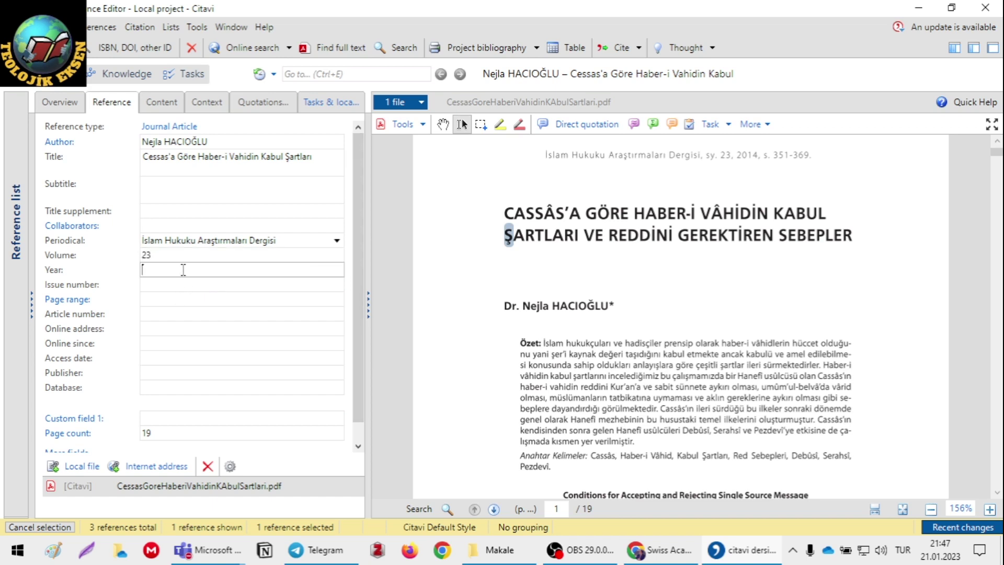
type("2014")
left_click(156, 284)
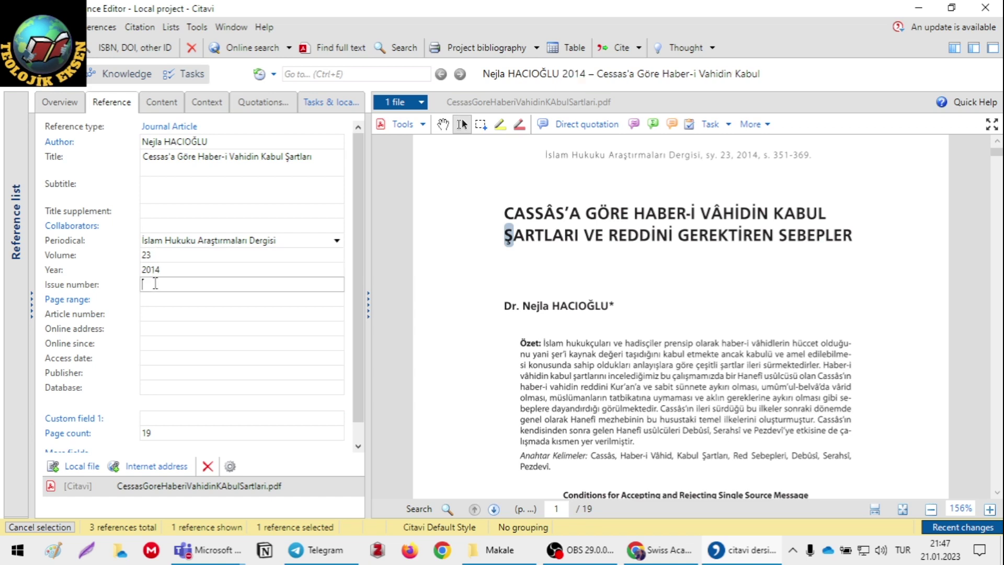
- Copy the page range 351-369 from the PDF header into the Page range field and show the reference list again
left_click_drag(774, 157, 811, 155)
key("ctrl+c")
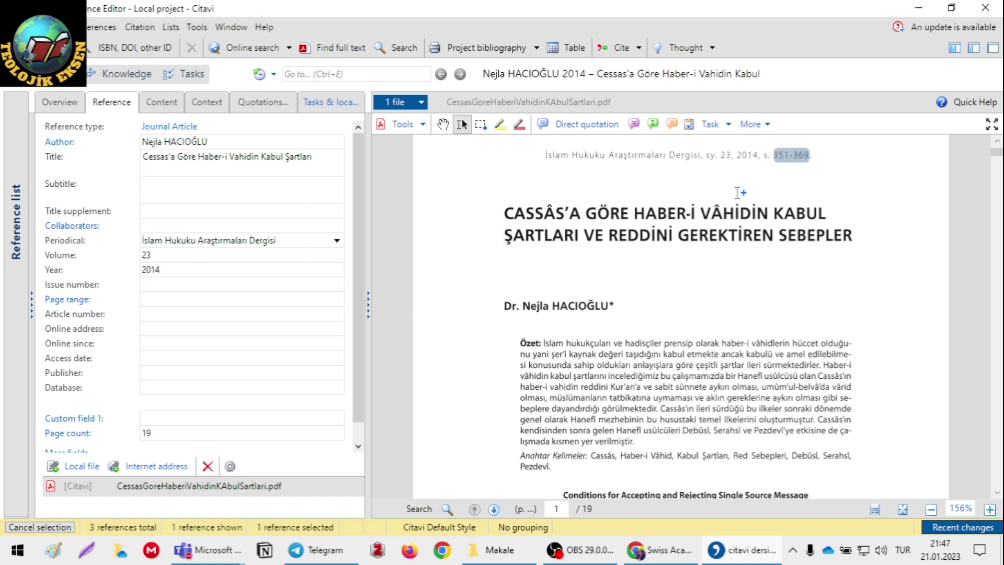
left_click(160, 300)
key("ctrl+v")
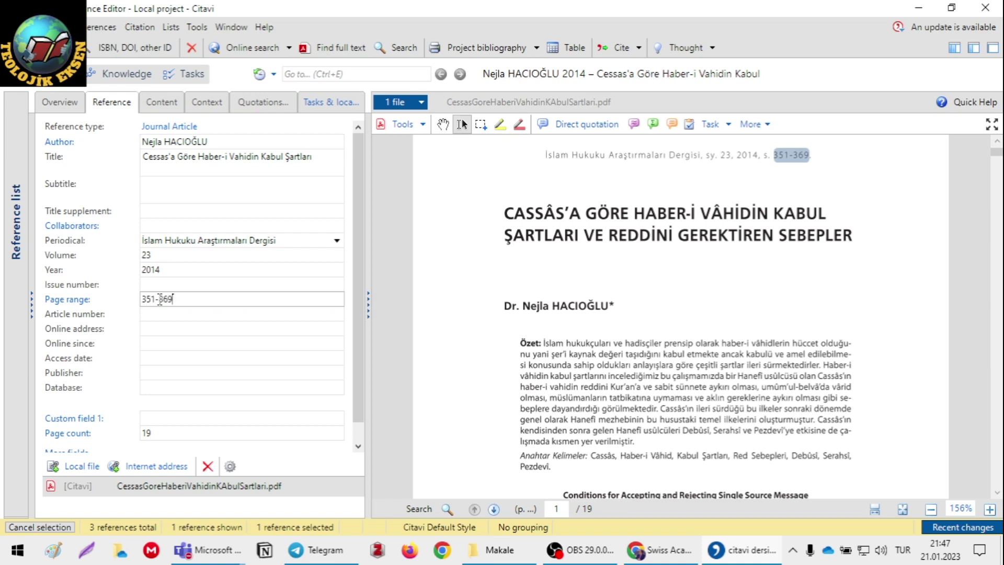
scroll(113, 322, "down", 1)
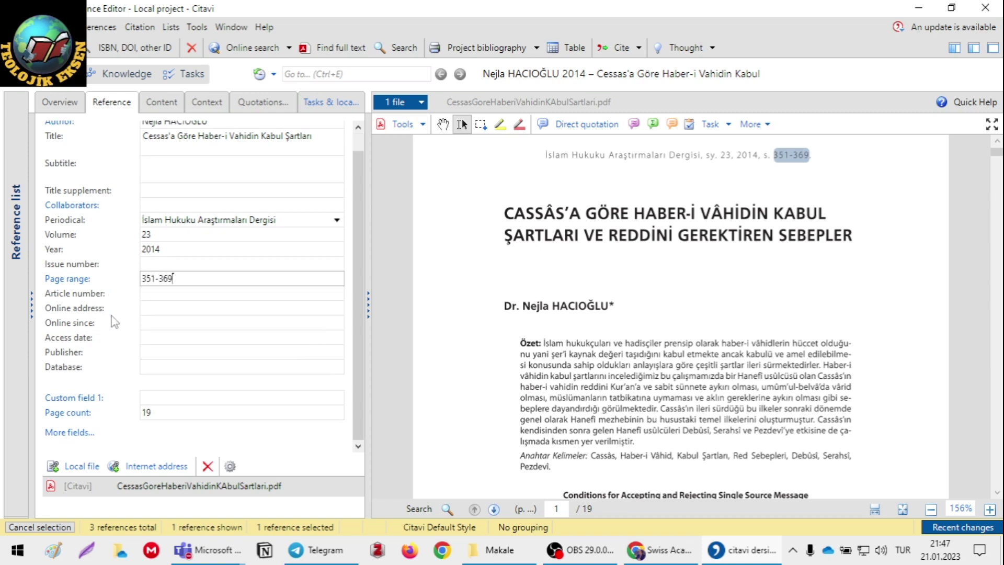
left_click(16, 314)
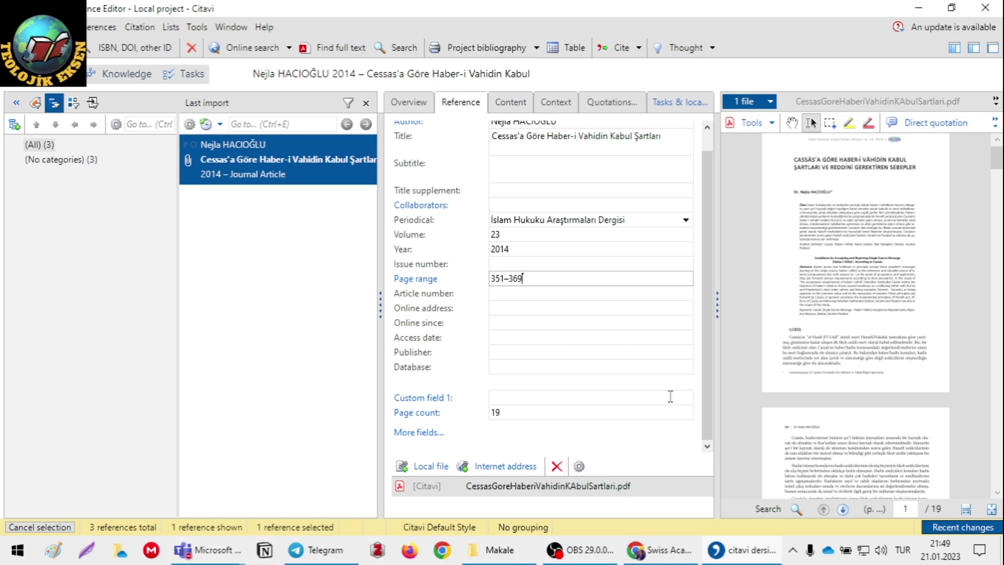
left_click(476, 560)
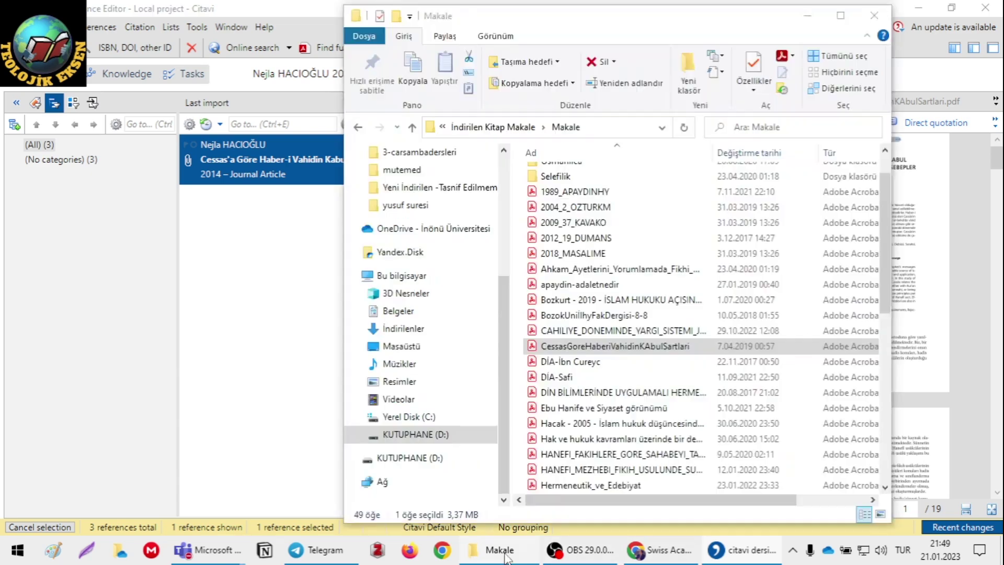
left_click_drag(659, 26, 746, 27)
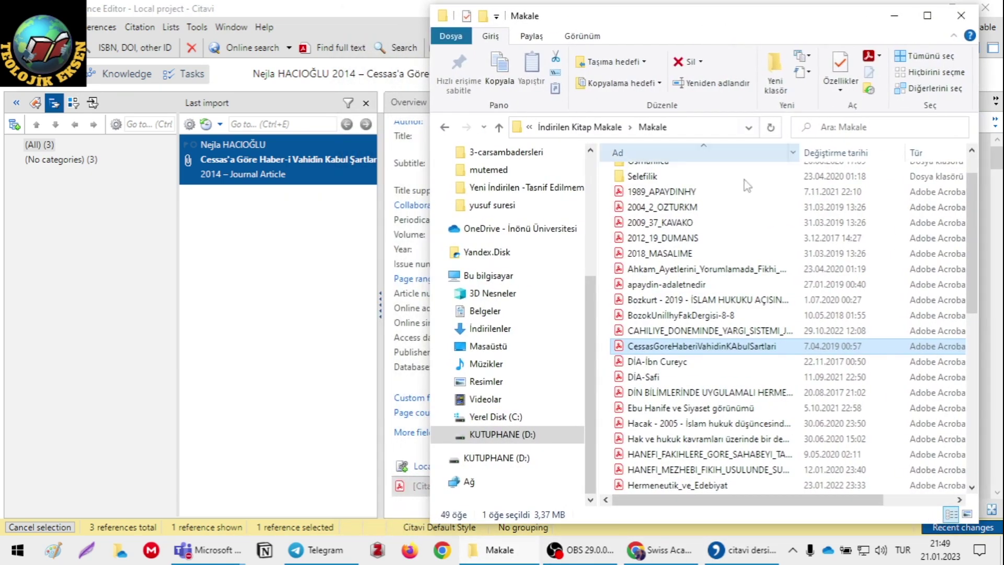
scroll(709, 321, "down", 1)
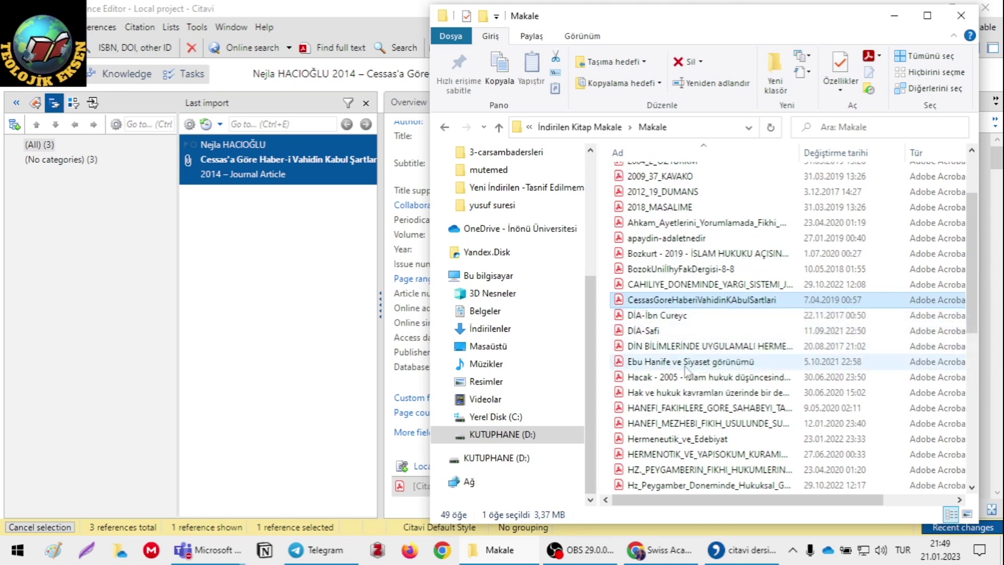
left_click(903, 23)
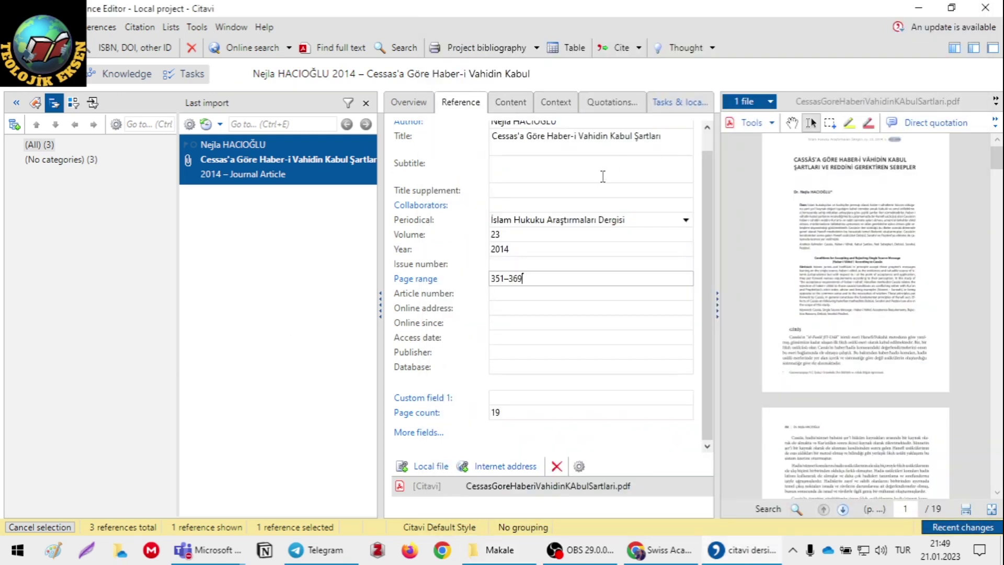
scroll(570, 204, "up", 1)
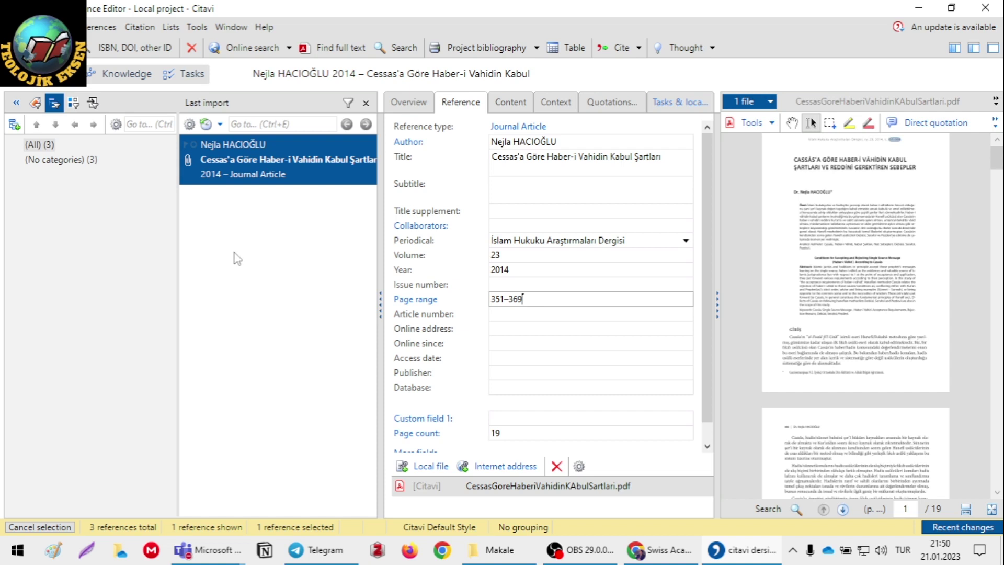
left_click(16, 103)
left_click(14, 103)
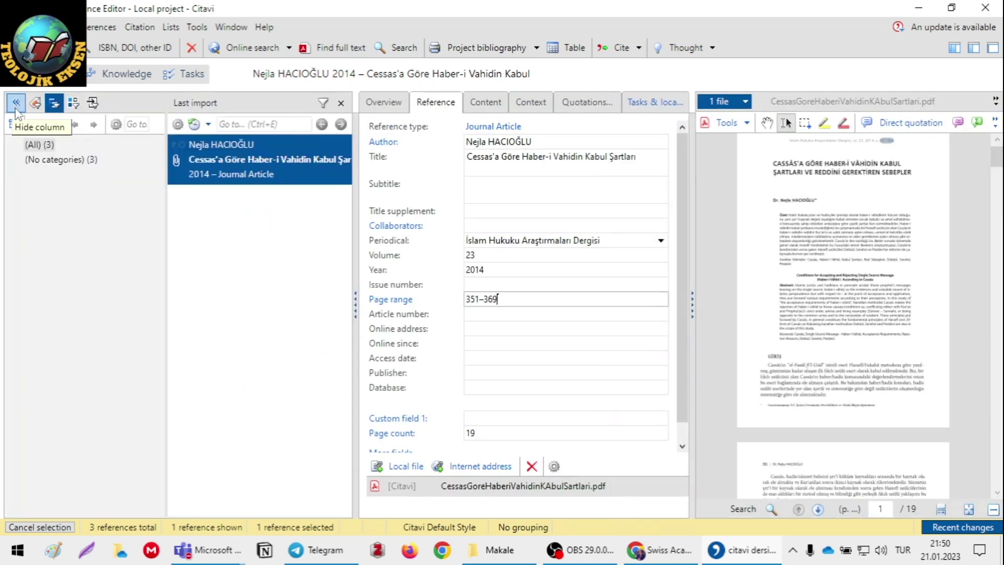
- Create a top-level category named "Giriş" in the project's category system
left_click(54, 104)
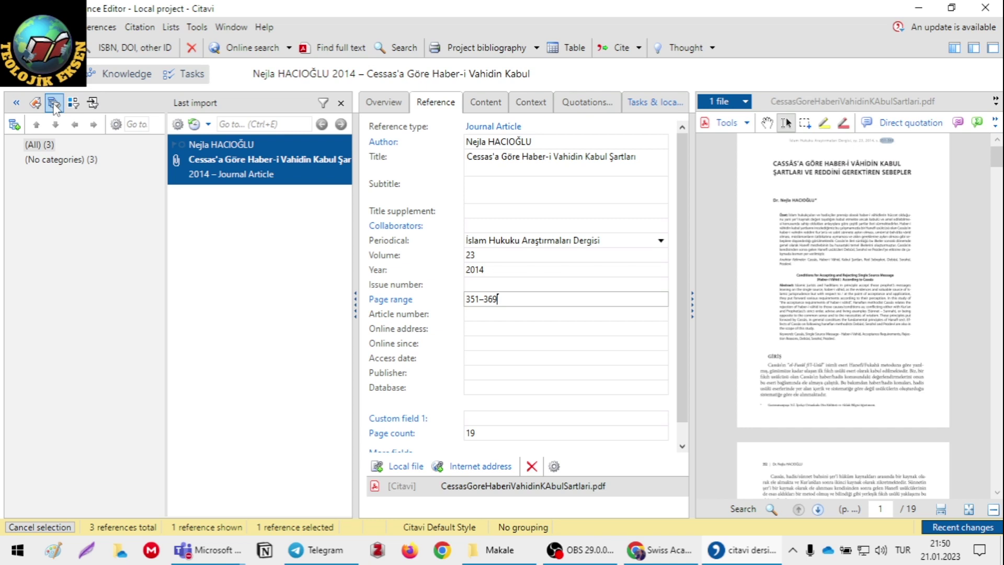
left_click(13, 126)
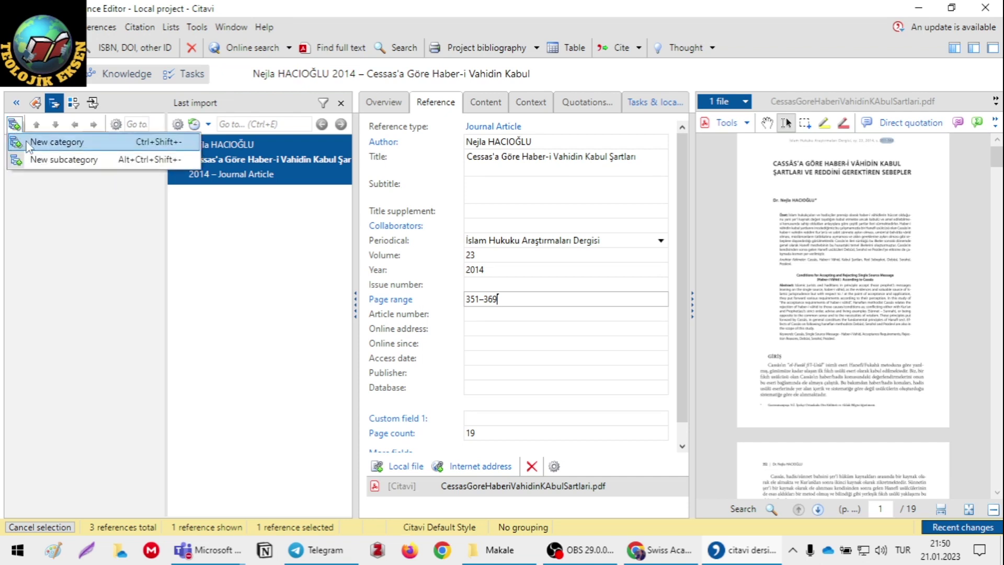
left_click(79, 228)
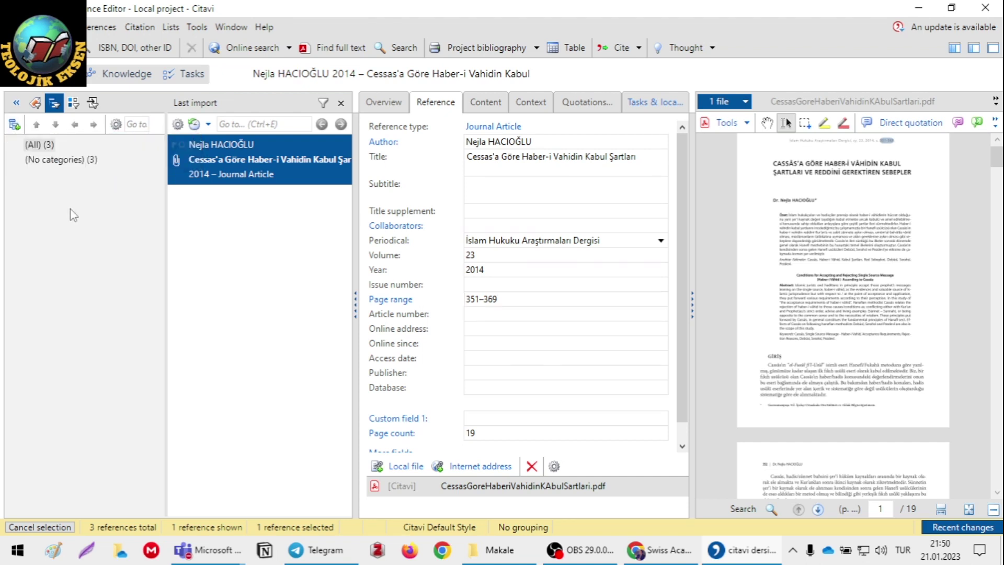
left_click(16, 126)
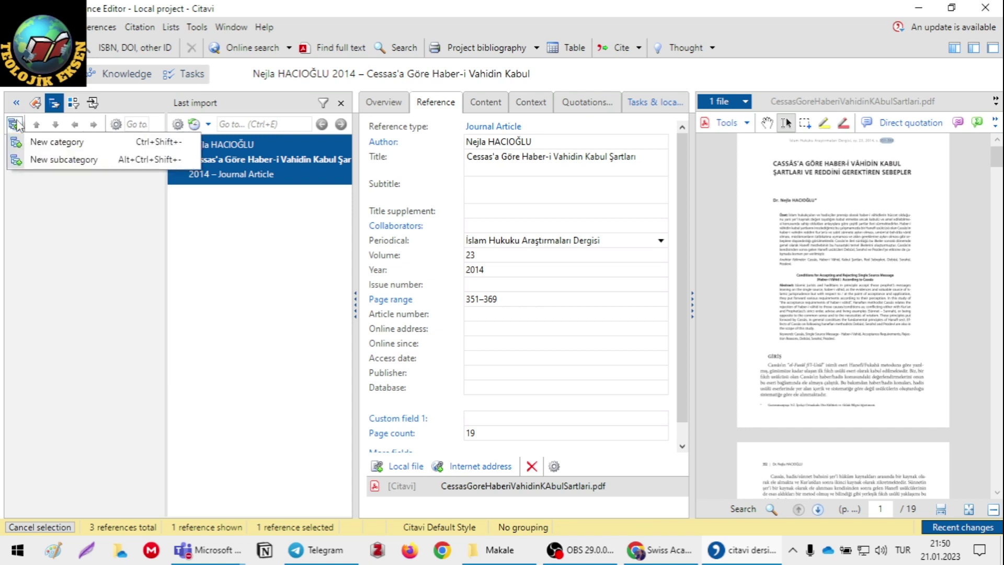
left_click(50, 146)
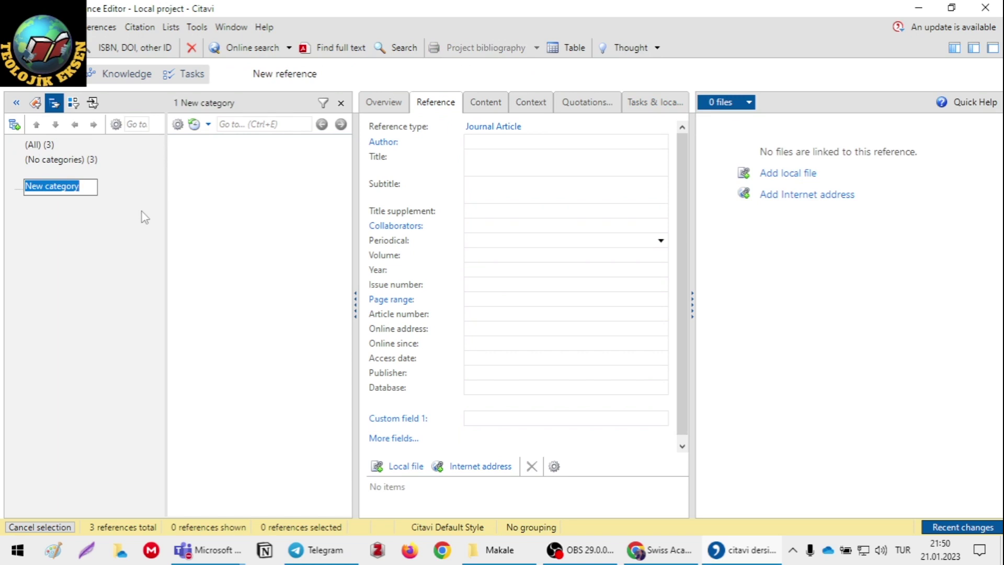
type("Giriş")
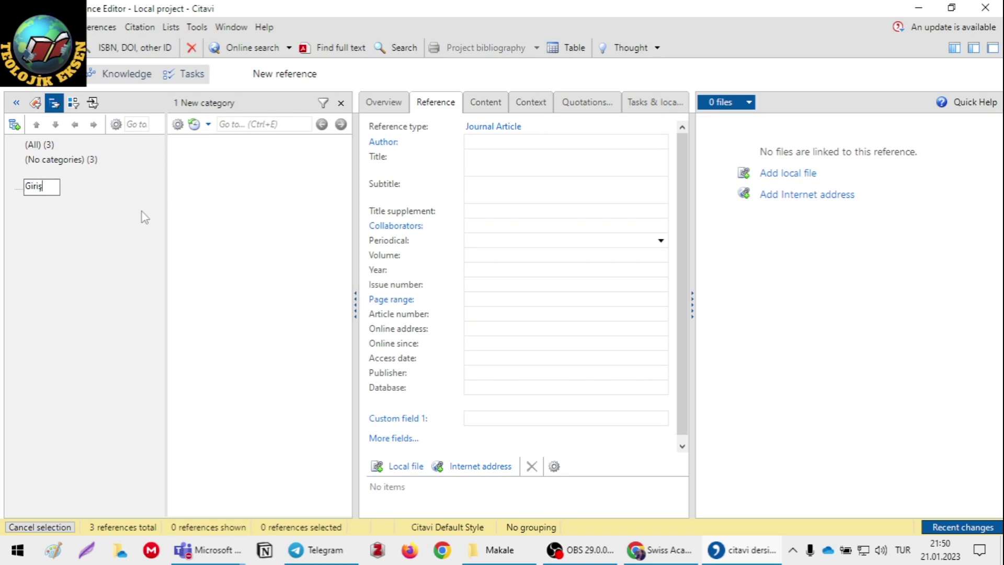
key("Return")
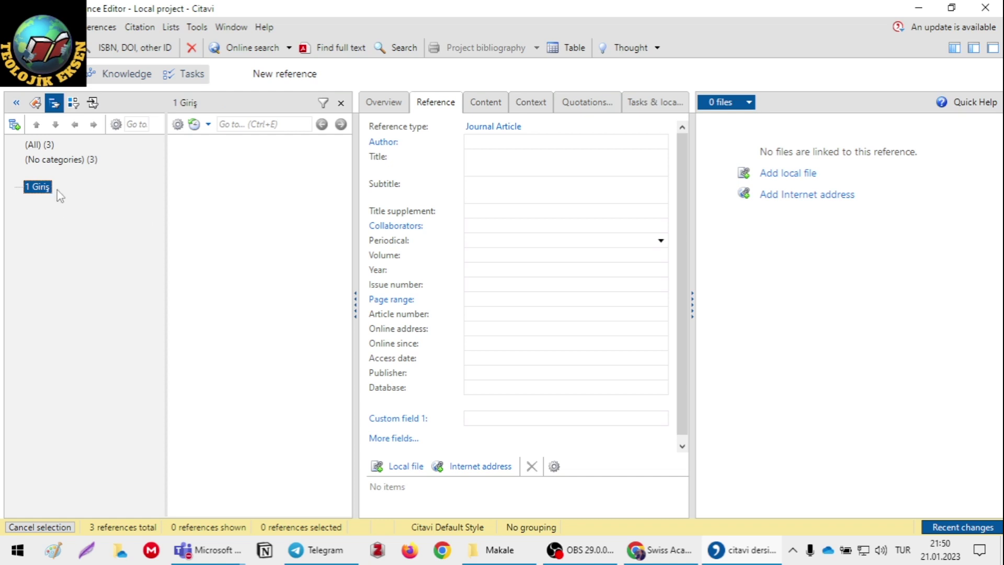
- Add a second top-level category named "Birinci Bölüm: Citavi Tanıtımı" after the introduction category
left_click(16, 125)
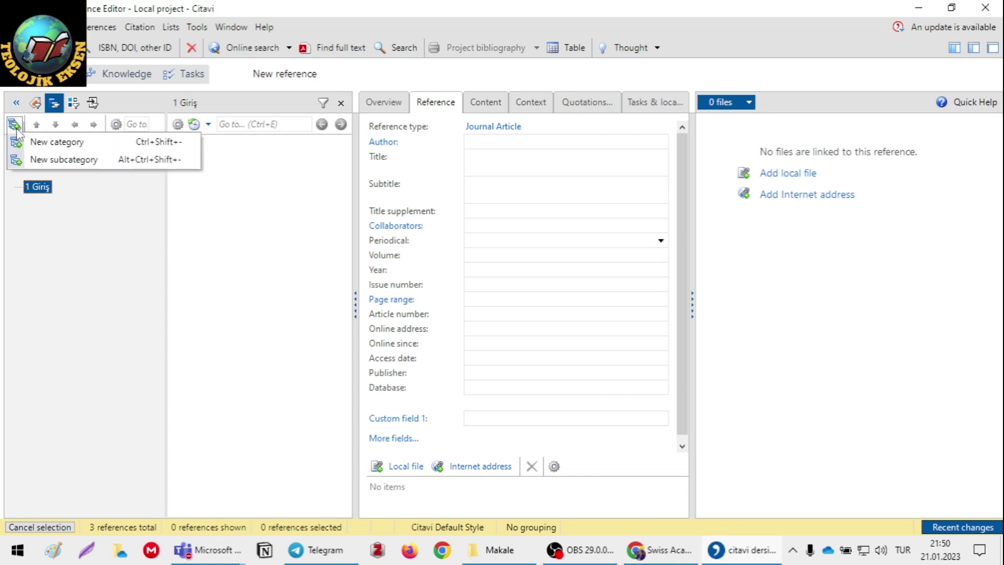
left_click(31, 142)
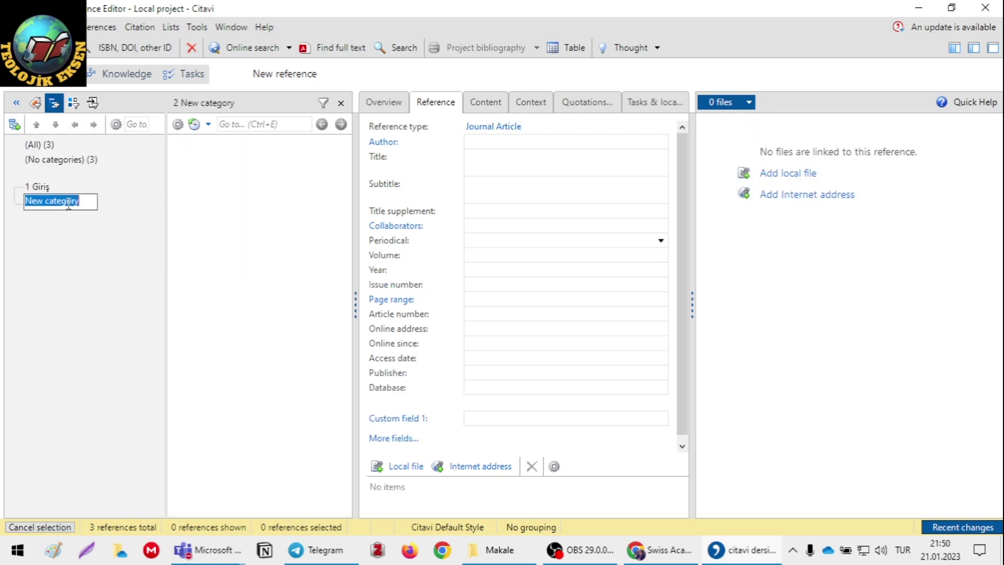
type("B")
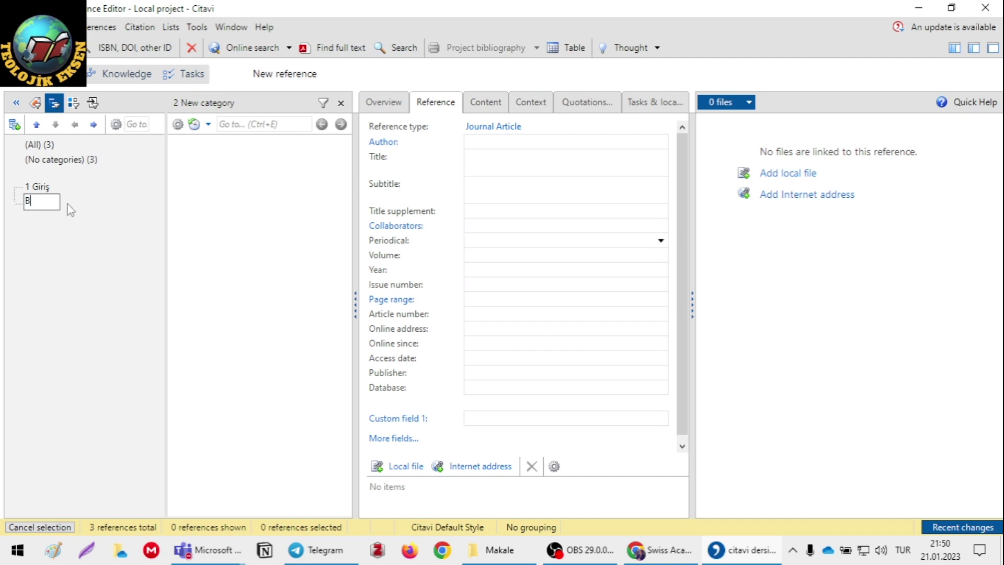
type("irinci Bölüm")
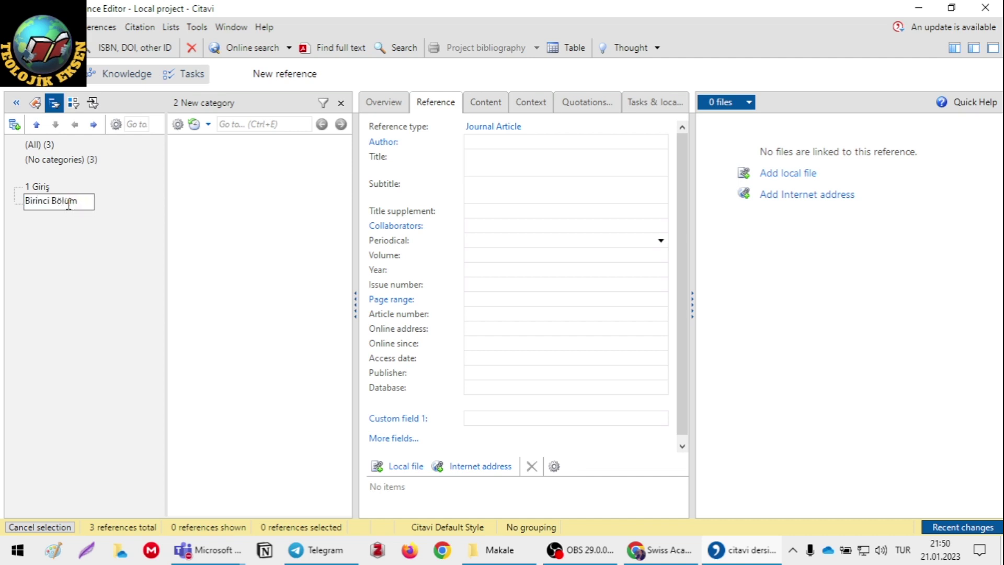
type(":")
type("Citavi Tanıtımı")
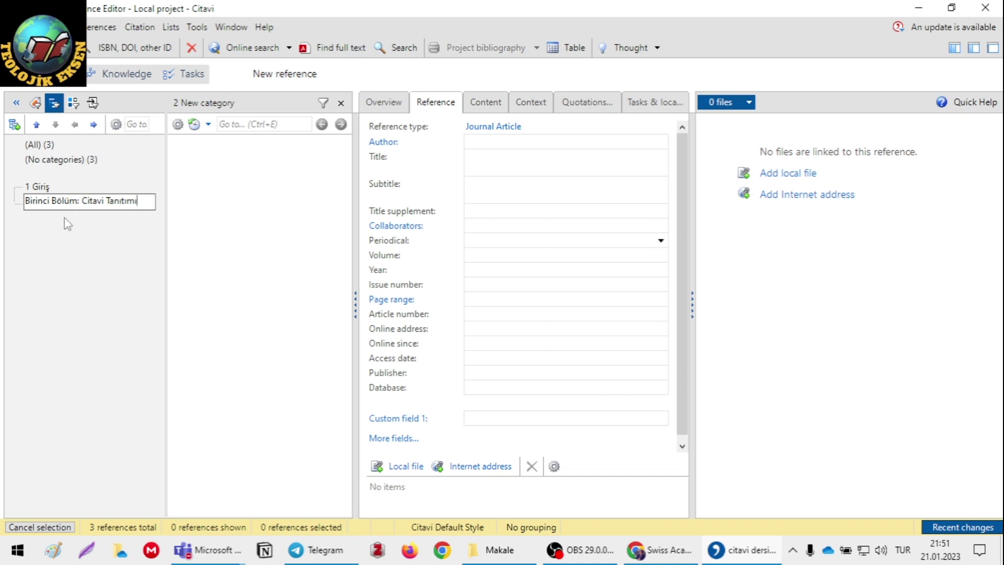
key("Return")
- Add a third top-level category named "İkinci Bölüm: Citavi Kullanımı", correcting the misspelled last word
left_click(15, 124)
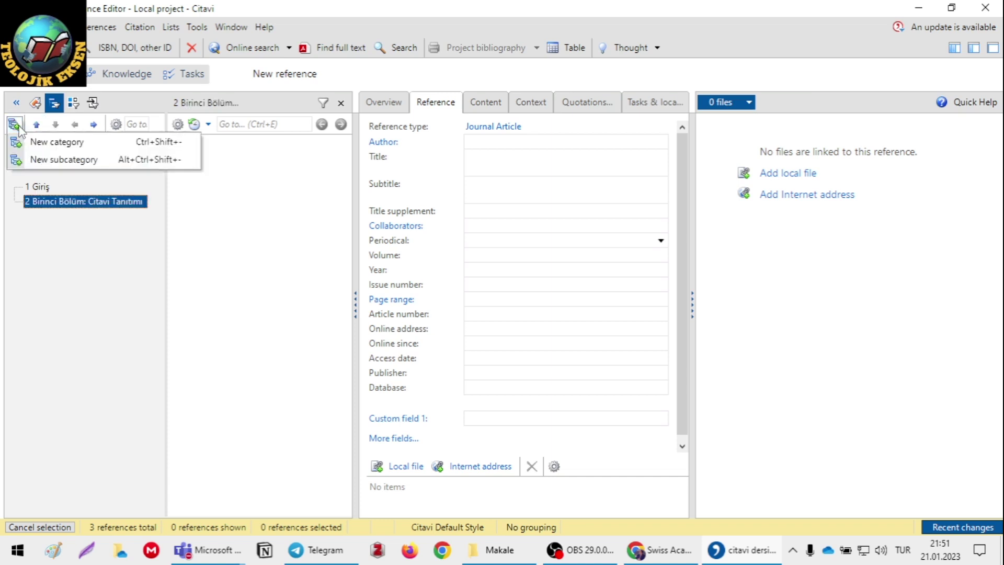
left_click(57, 141)
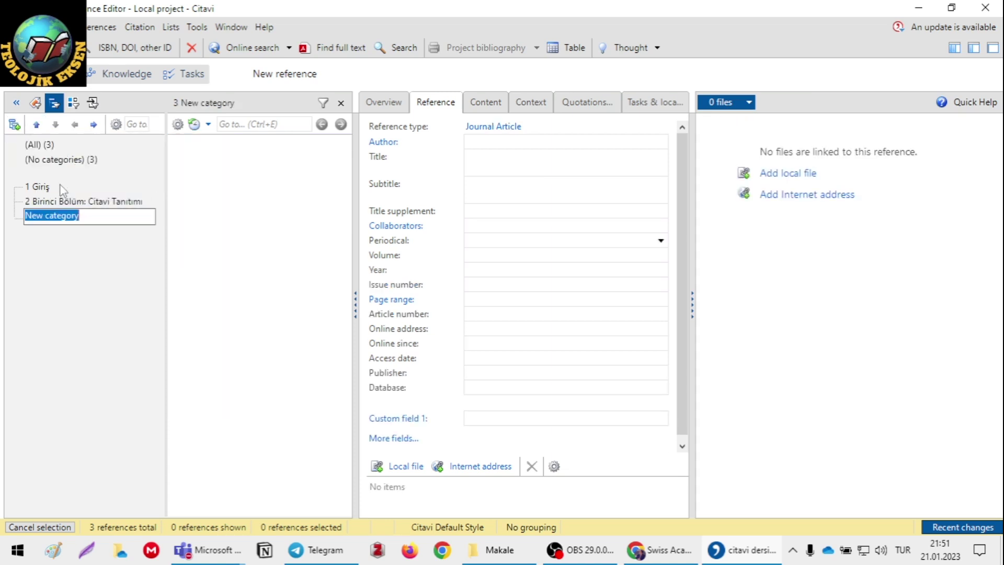
type("İkinci Bölüm: Citavi Kulşlanımı")
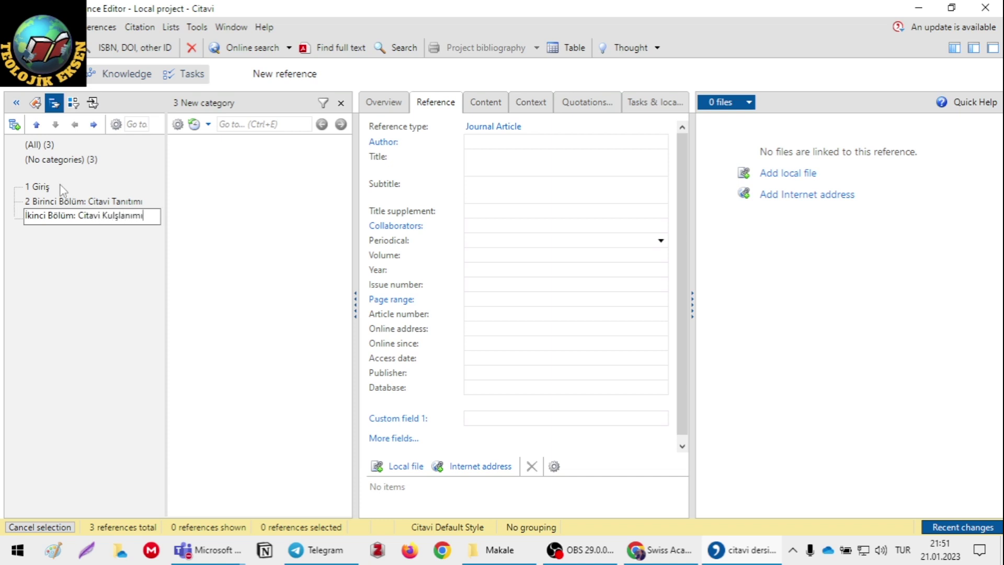
left_click(114, 214)
key("Delete")
- Add a fourth top-level category named "Üçüncü Bölüm: Citavide KAynak Gösterme"
left_click(15, 125)
left_click(42, 142)
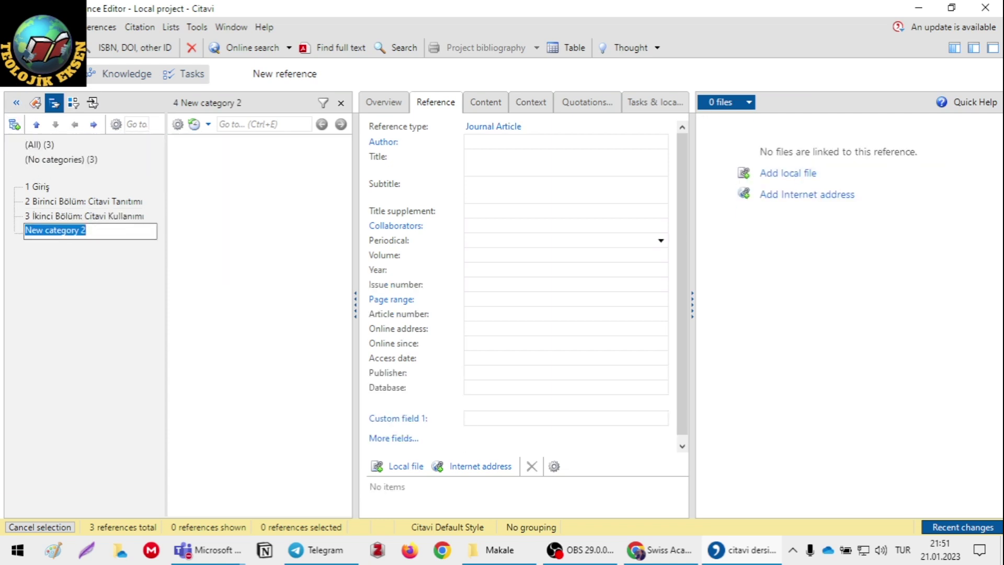
type("Citavide KAy")
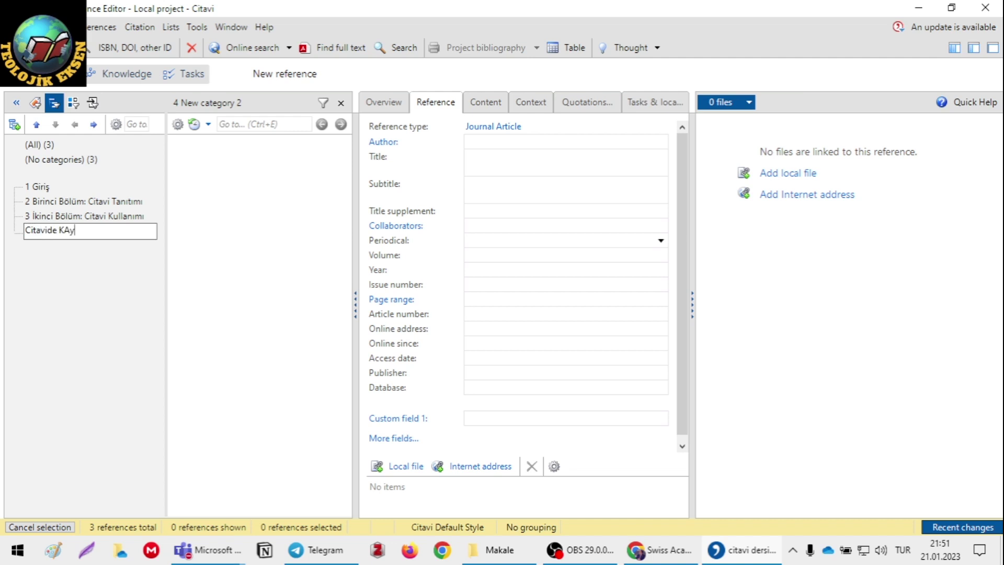
type("nak Gösterme")
left_click(28, 230)
type("Üçüncü Bölüm:")
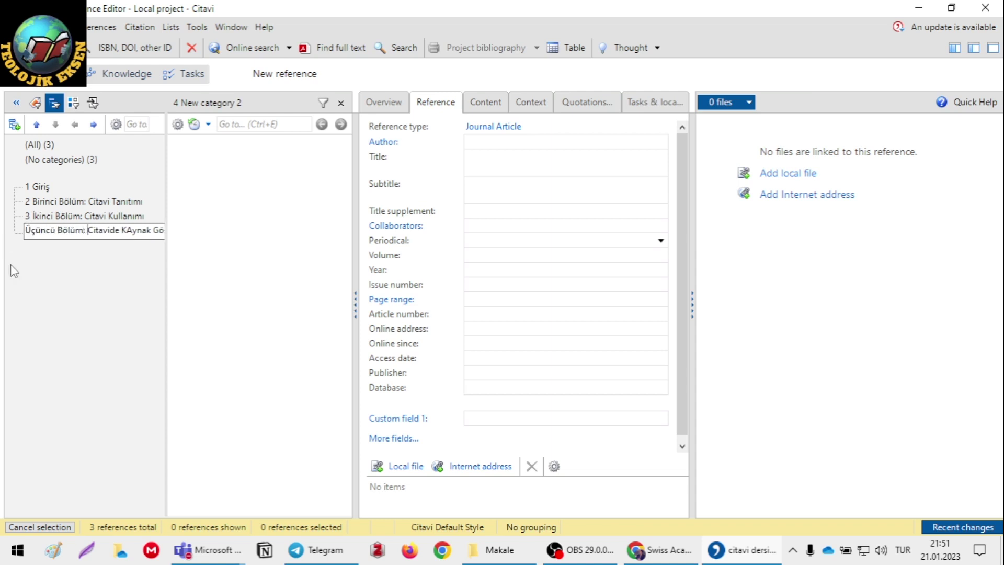
key("Return")
- Add a fifth top-level category named "Dördüncü Bölüm: Citavide Alnıtı"
left_click(14, 124)
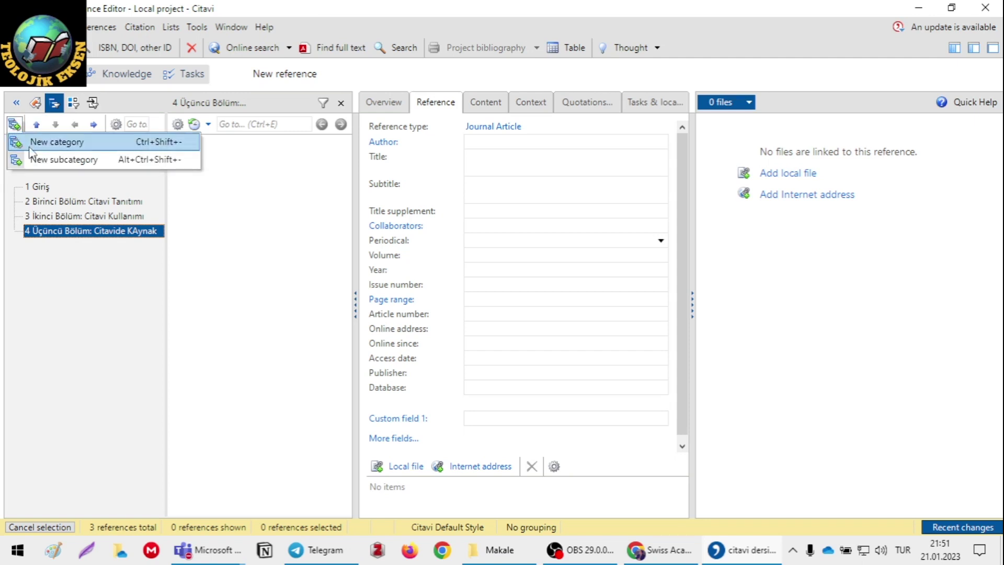
left_click(29, 145)
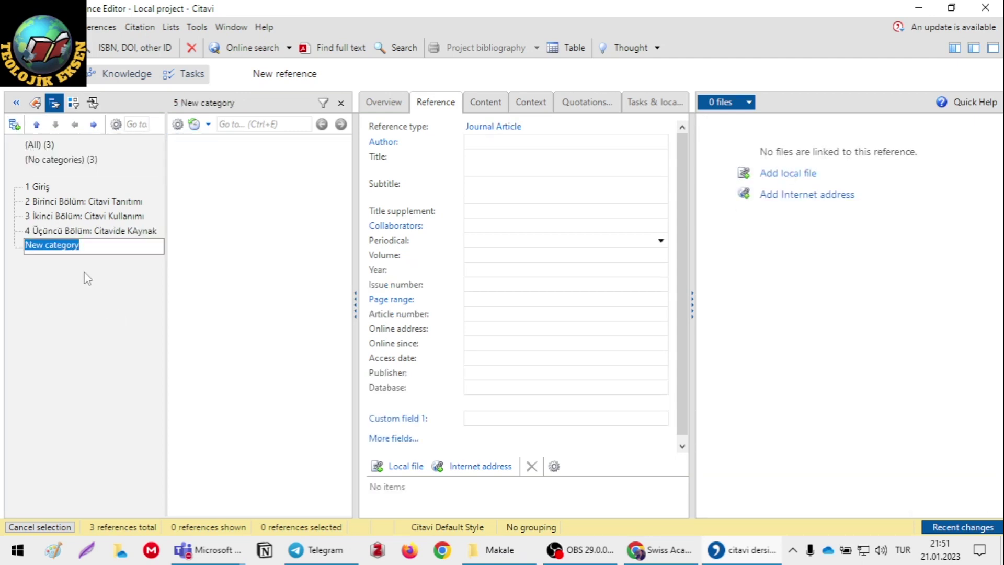
type("Dördüncü Bölüm")
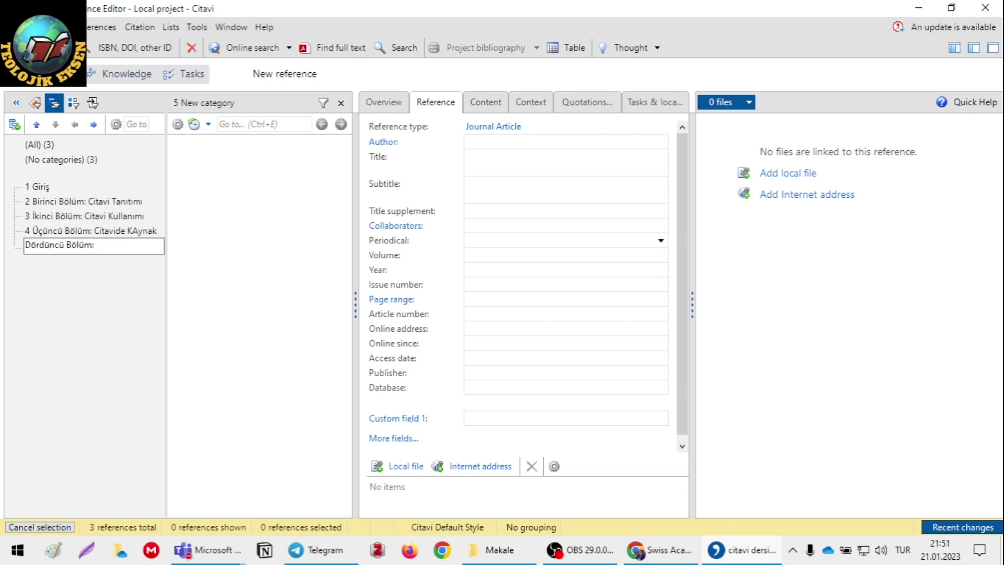
type(": Citavide Alnıtı Yap")
key("BackSpace")
key("BackSpace")
key("BackSpace")
key("BackSpace")
key("Return")
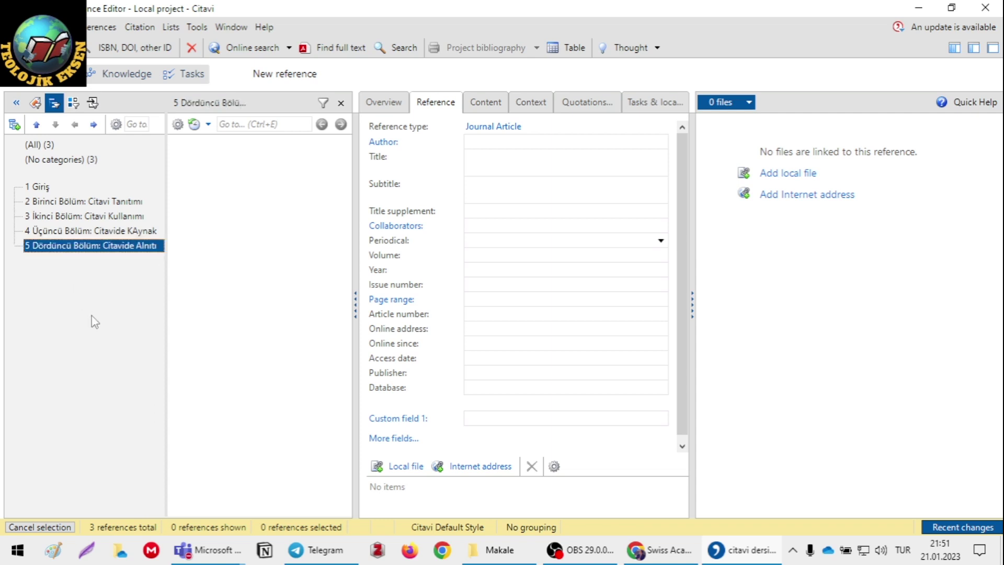
- Add a subcategory named "Citavi İsminin Tarihçesi" under "Birinci Bölüm: Citavi Tanıtımı"
left_click(39, 201)
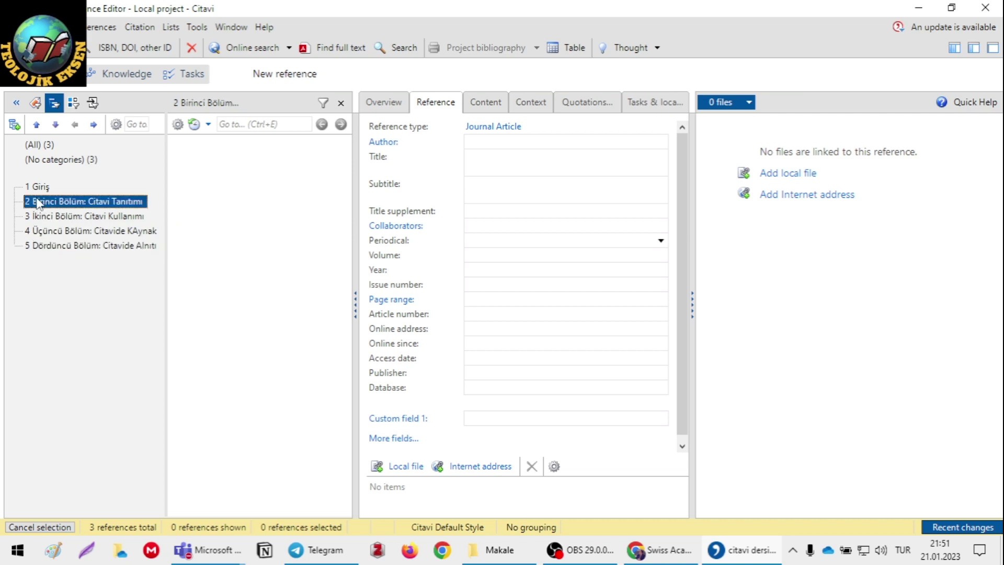
left_click(15, 125)
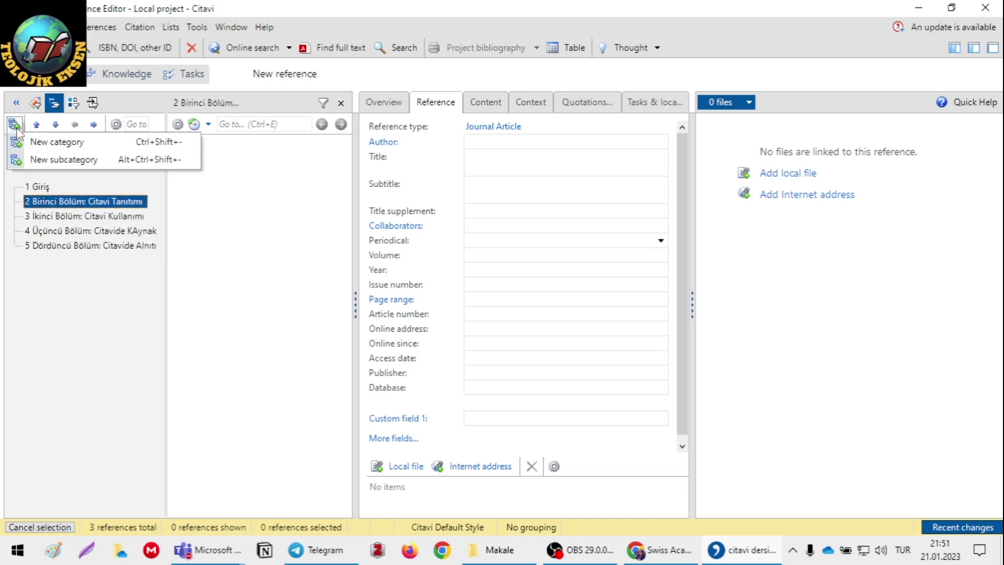
left_click(41, 163)
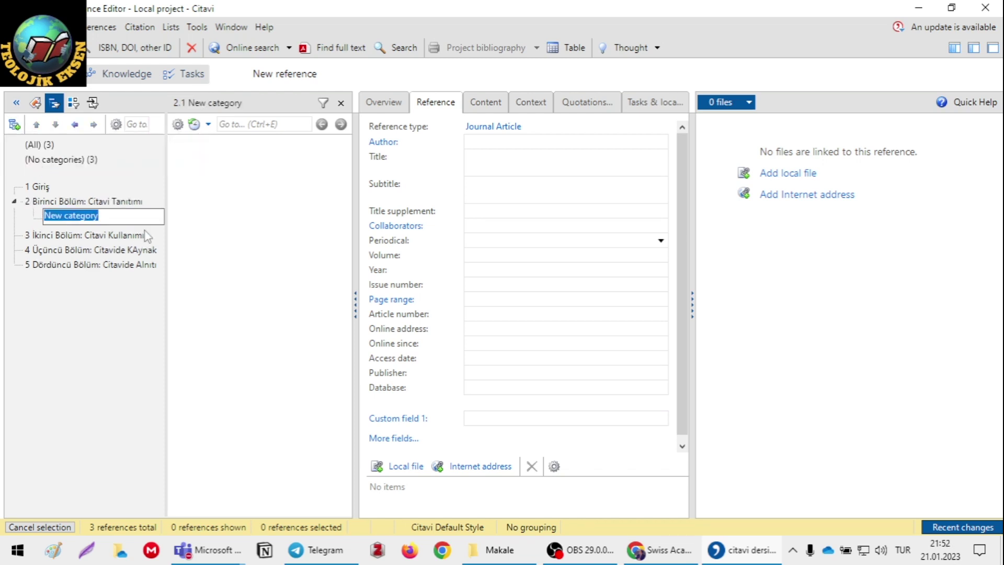
type("Cita")
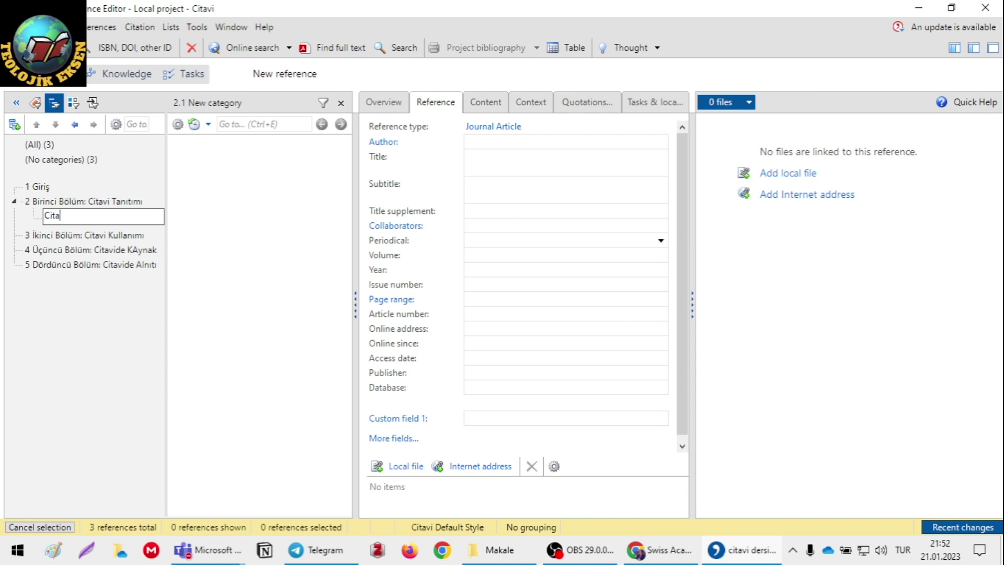
type("inin Tarihçe")
left_click(60, 216)
type("v")
key("Delete")
key("Delete")
key("Delete")
key("Delete")
type("i İşminin")
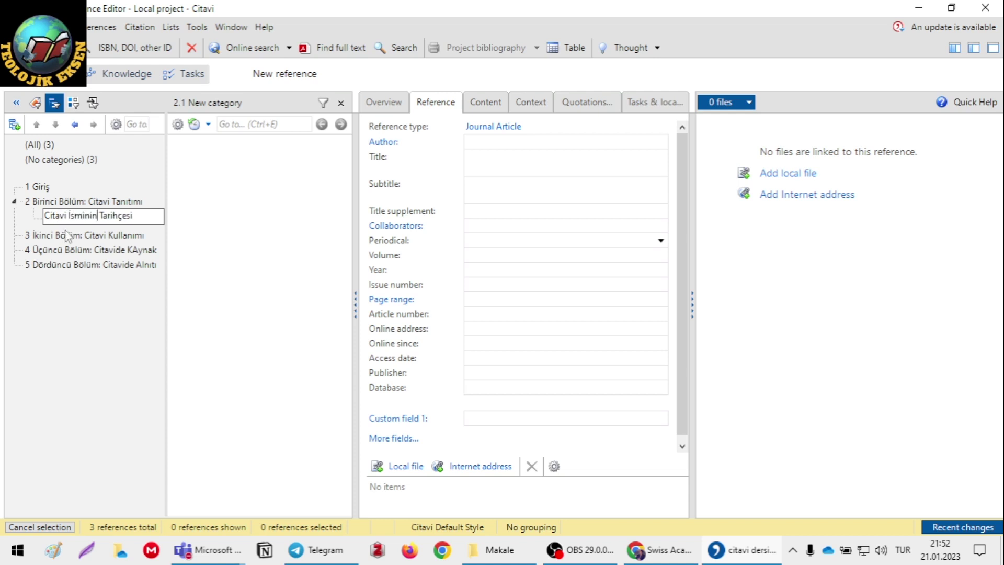
key("Return")
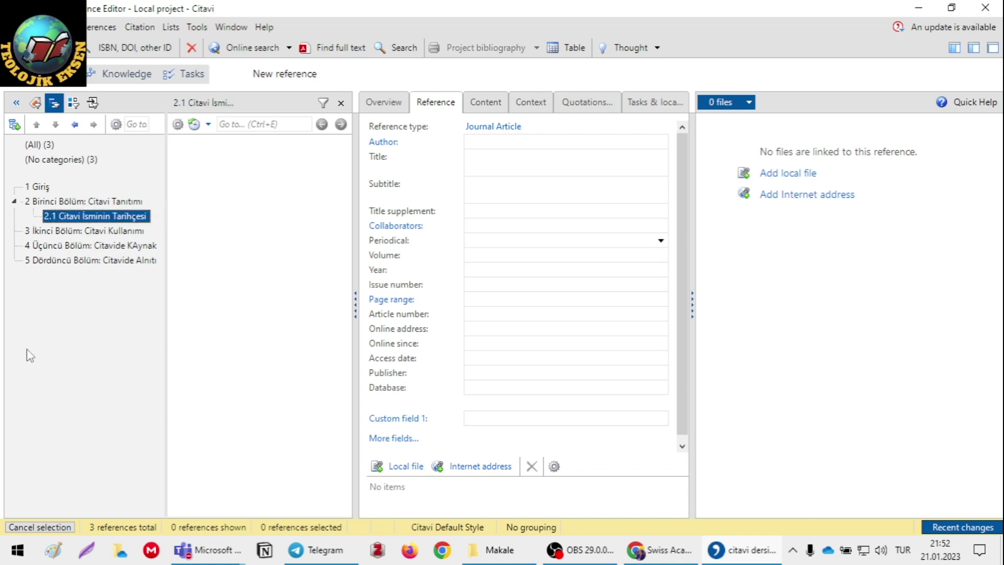
- Add a second subcategory named "Citavinin Mucitleri" under "Birinci Bölüm: Citavi Tanıtımı"
left_click(14, 124)
left_click(60, 201)
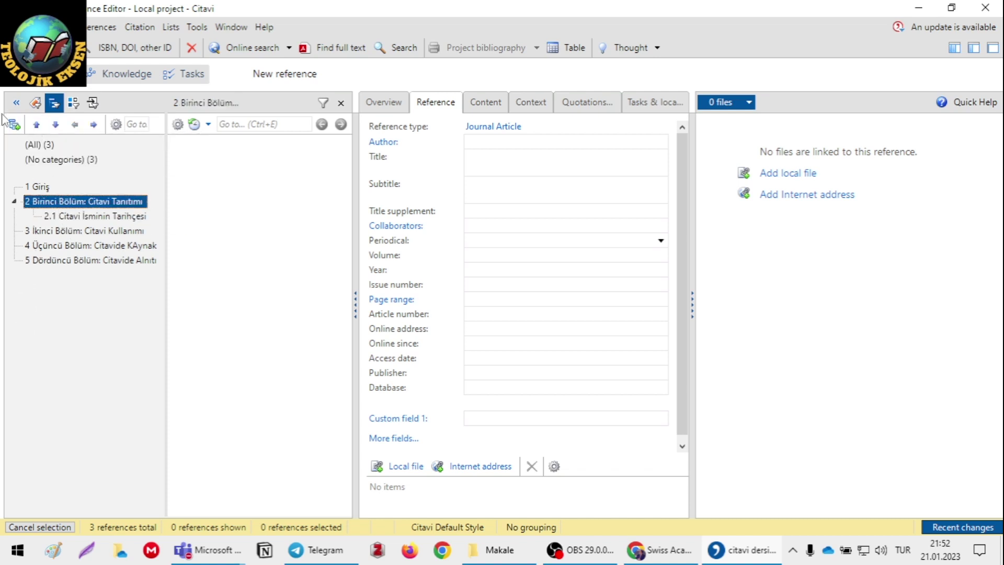
left_click(14, 124)
left_click(52, 159)
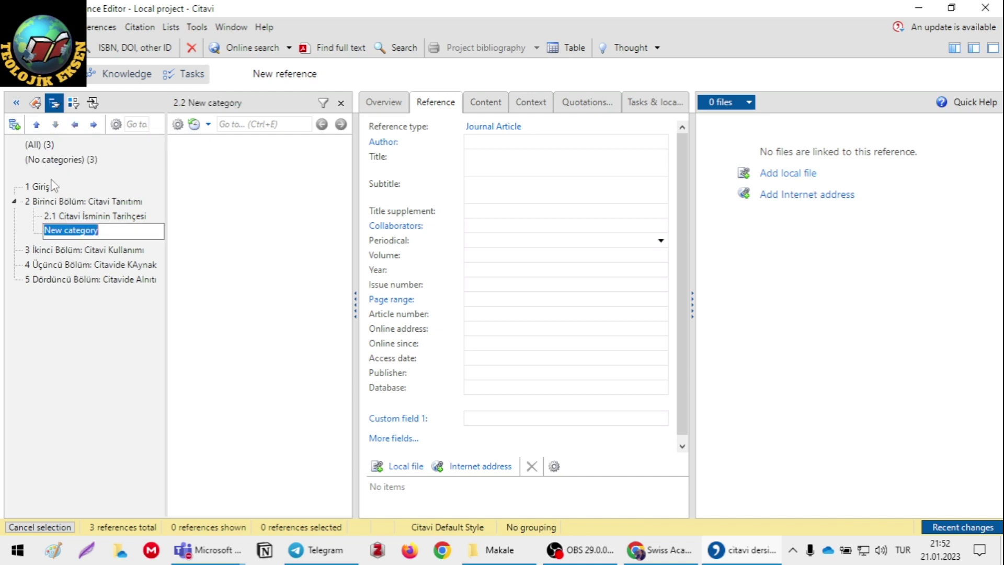
type("Citavinin Mucitleri")
key("Return")
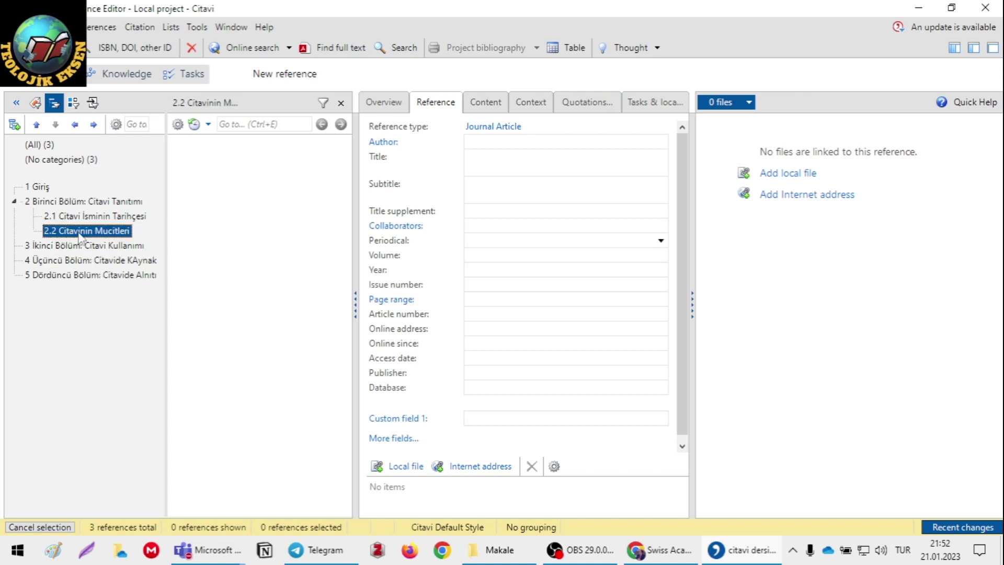
- Add a subcategory under "Citavinin Mucitleri" and name it with an inventor's first name
left_click(14, 124)
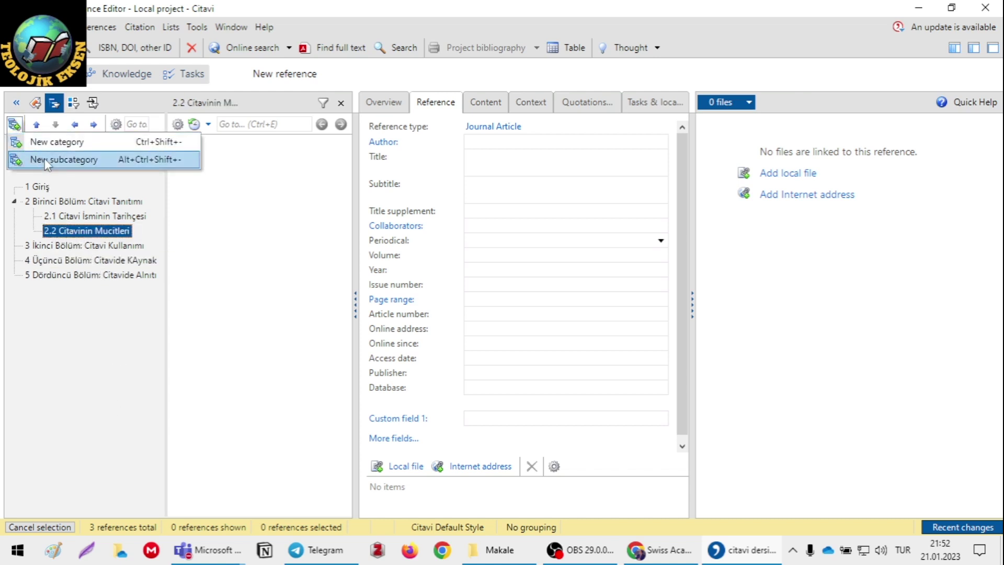
left_click(47, 160)
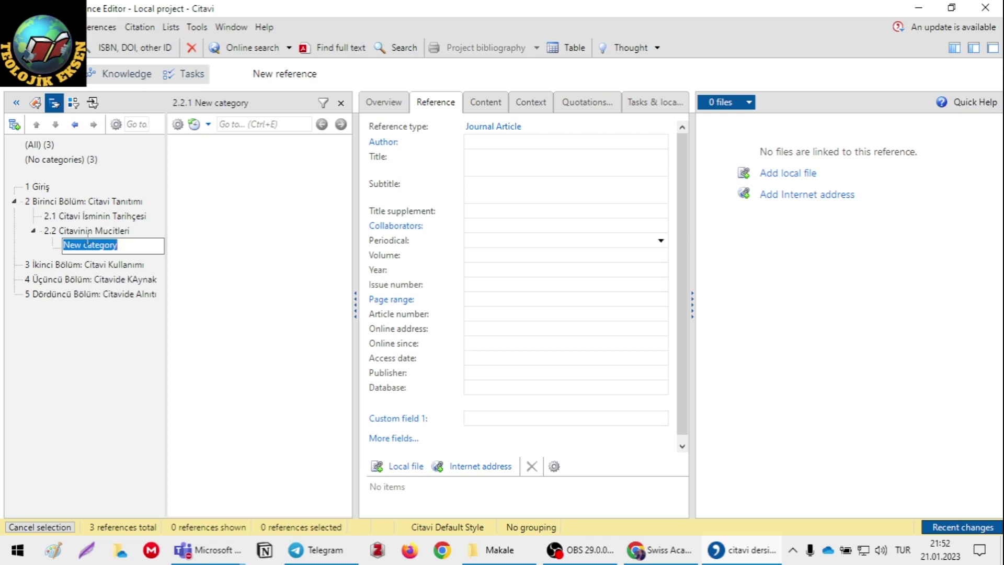
type("Nezir")
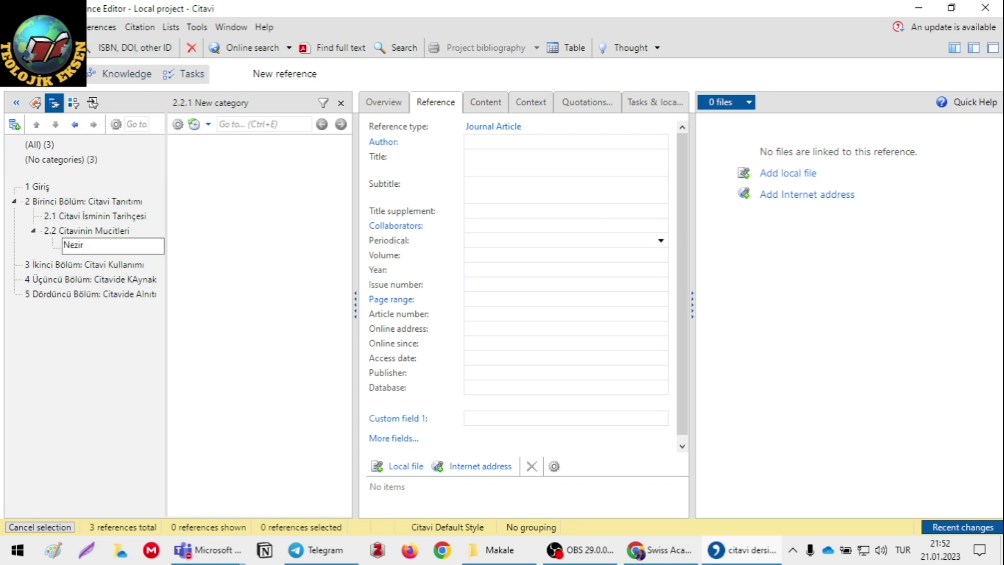
key("Return")
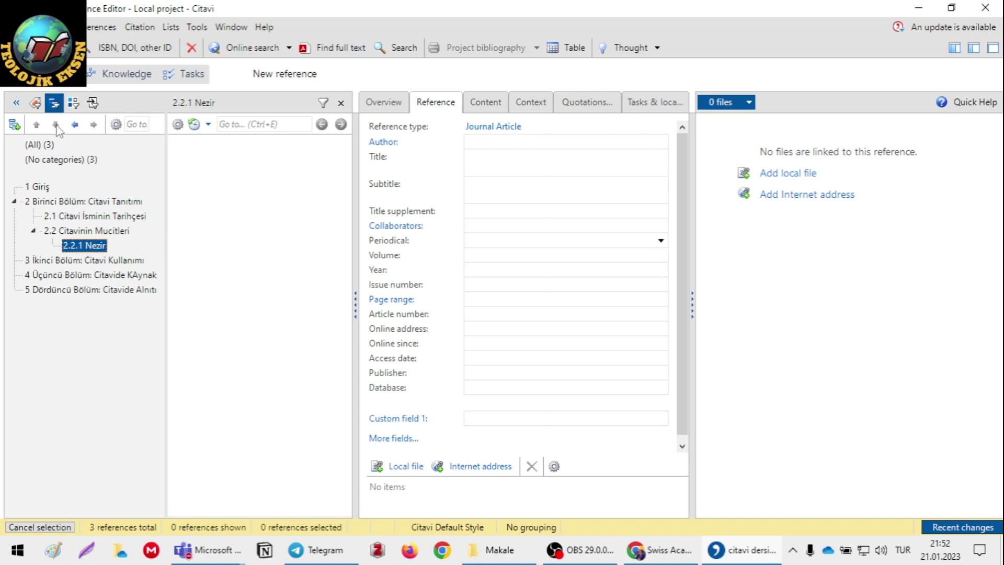
- Add a subcategory under the inventor entry 2.2.1 and name it with another first name
left_click(15, 125)
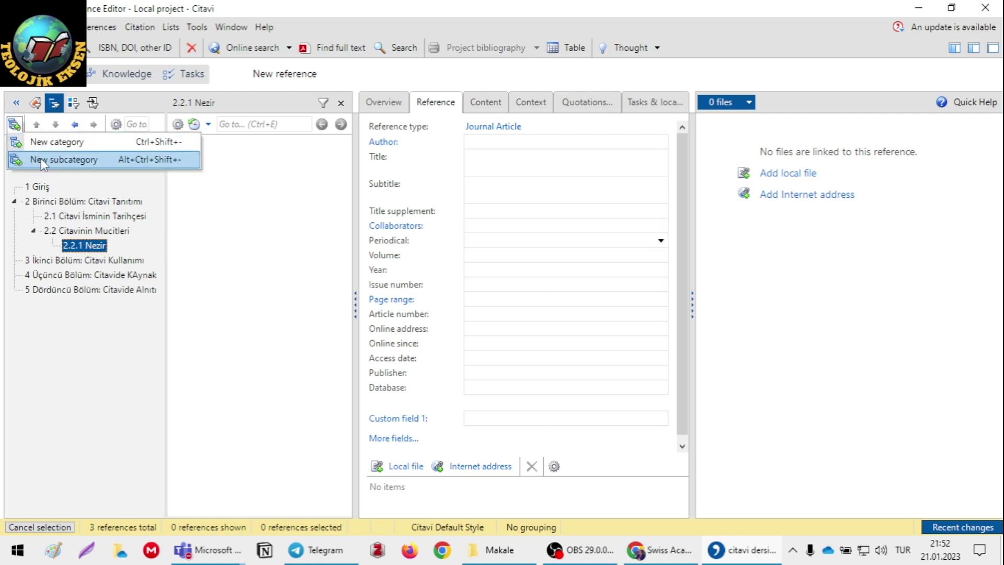
left_click(58, 159)
type("Bahar")
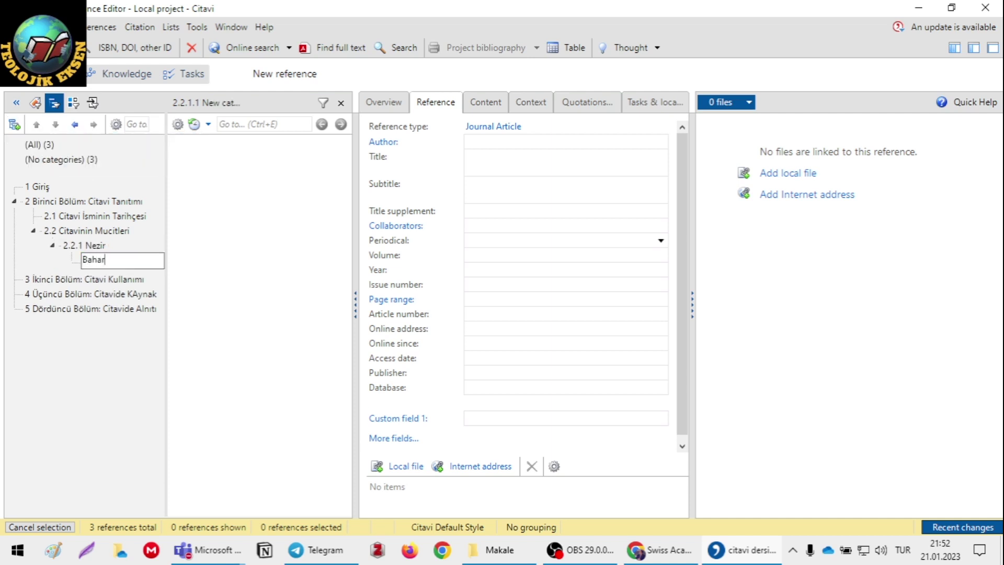
key("Return")
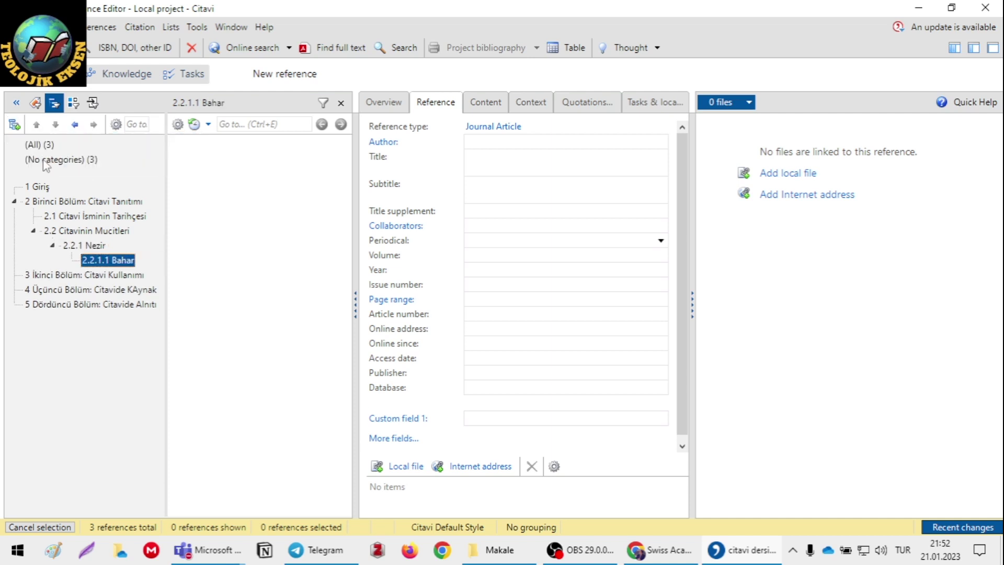
- Add a subcategory named "Bilgisayarı Açmak" under "İkinci Bölüm: Citavi Kullanımı"
left_click(52, 275)
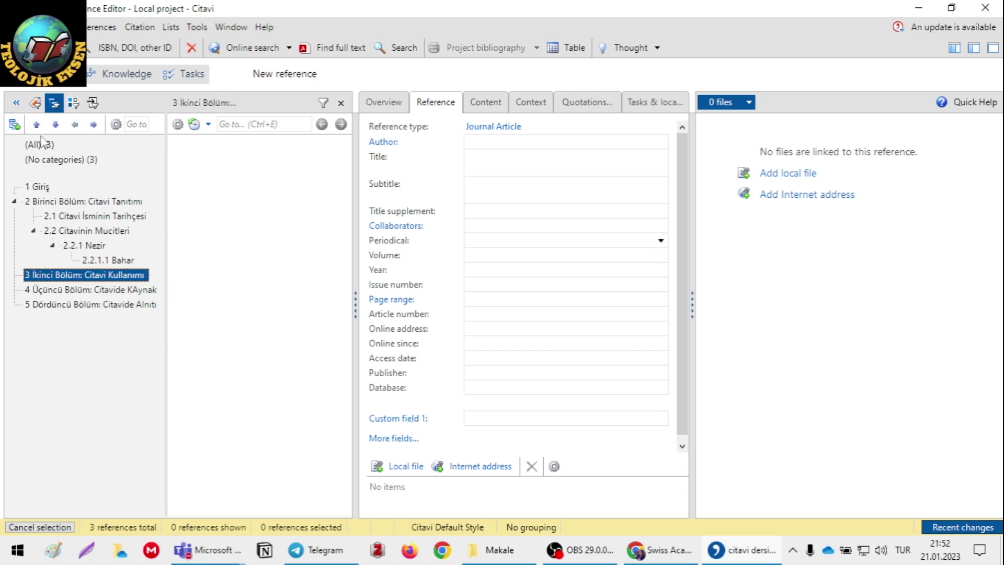
left_click(15, 132)
left_click(49, 158)
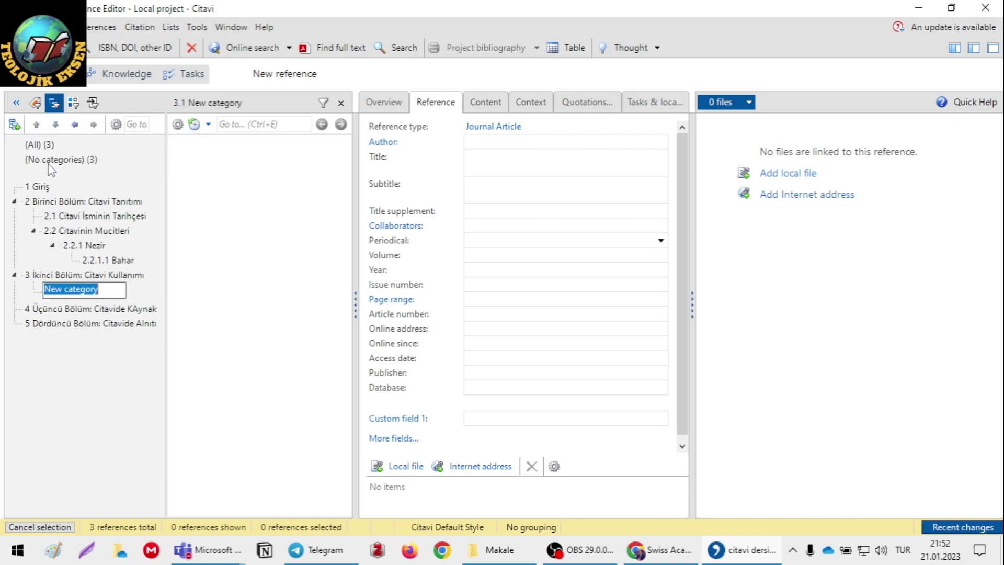
type("Bilgisay")
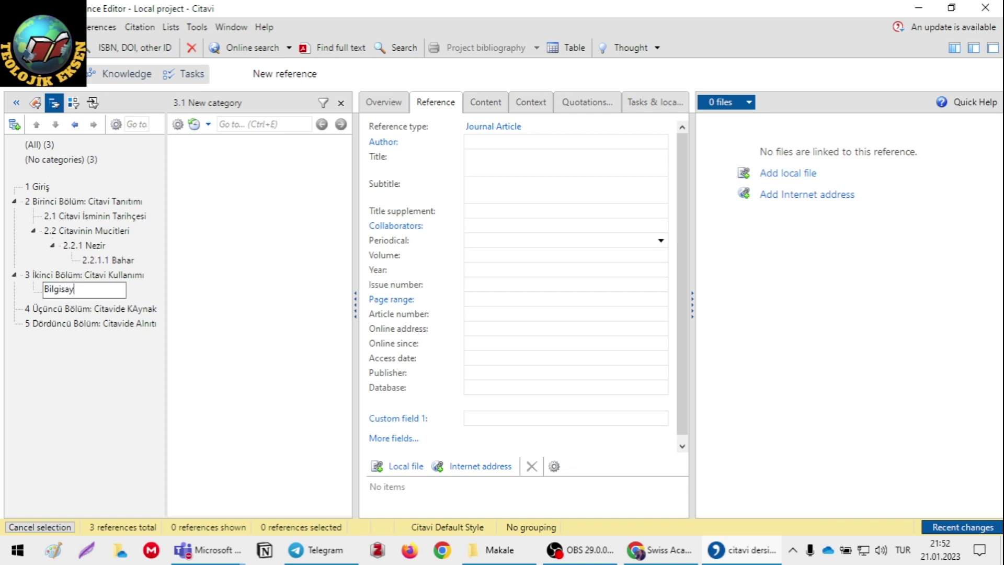
type("arı Açmak")
- Add a subcategory named "Uyanık Olmak" under "Bilgisayarı Açmak"
left_click(15, 124)
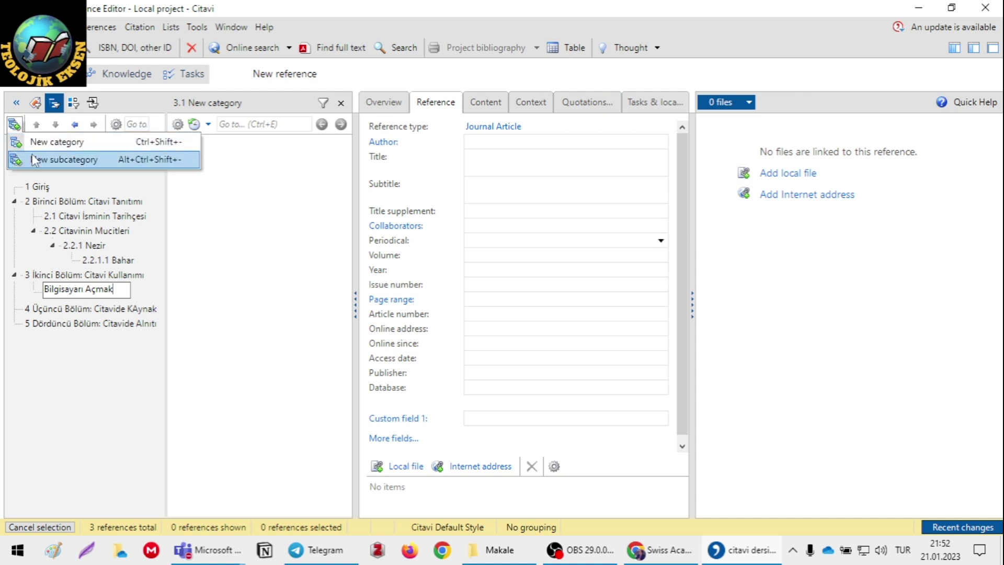
left_click(42, 157)
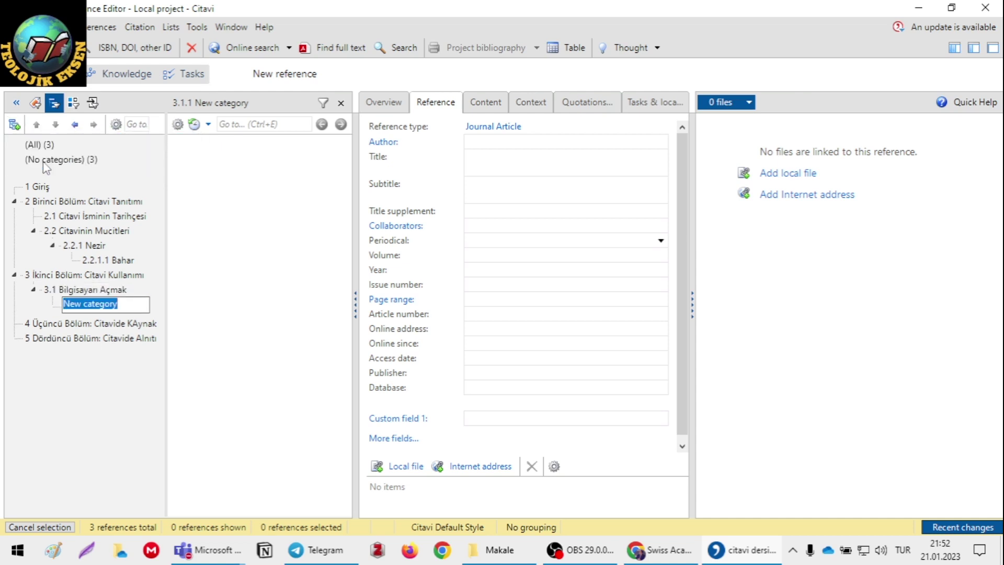
type("Uyanık Olmak")
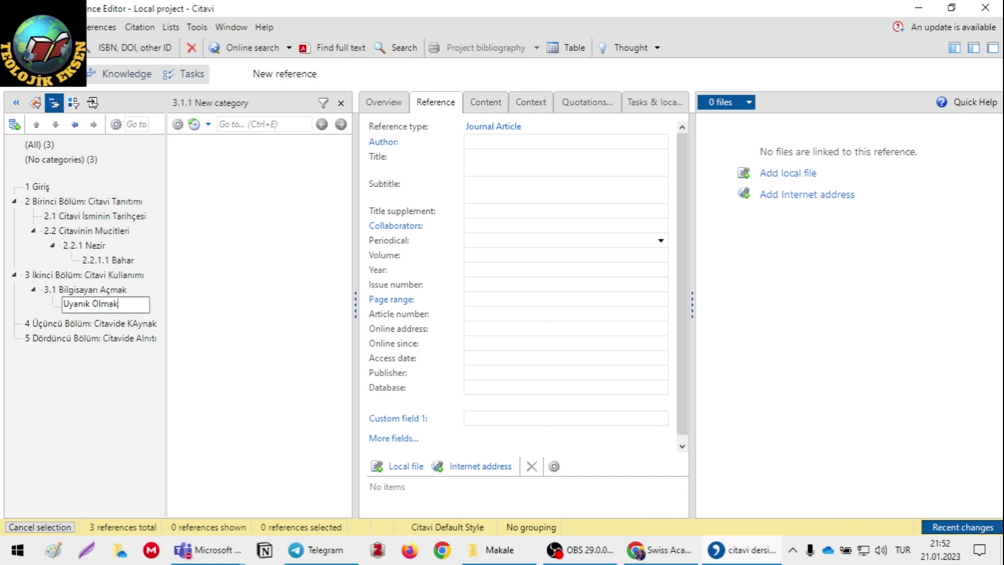
key("Return")
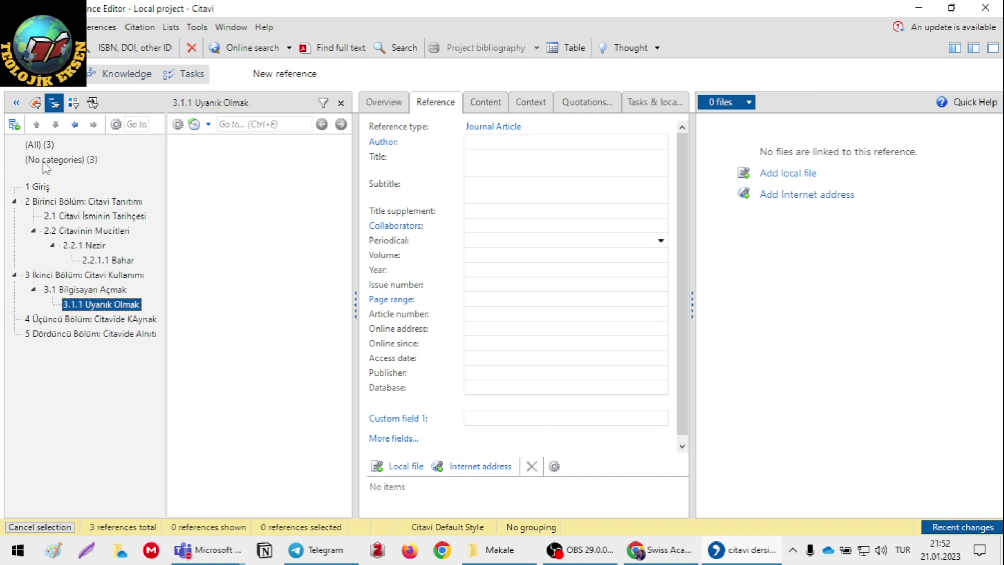
- Add a second subcategory named "İngilizce bilmek" under "İkinci Bölüm: Citavi Kullanımı"
left_click(52, 276)
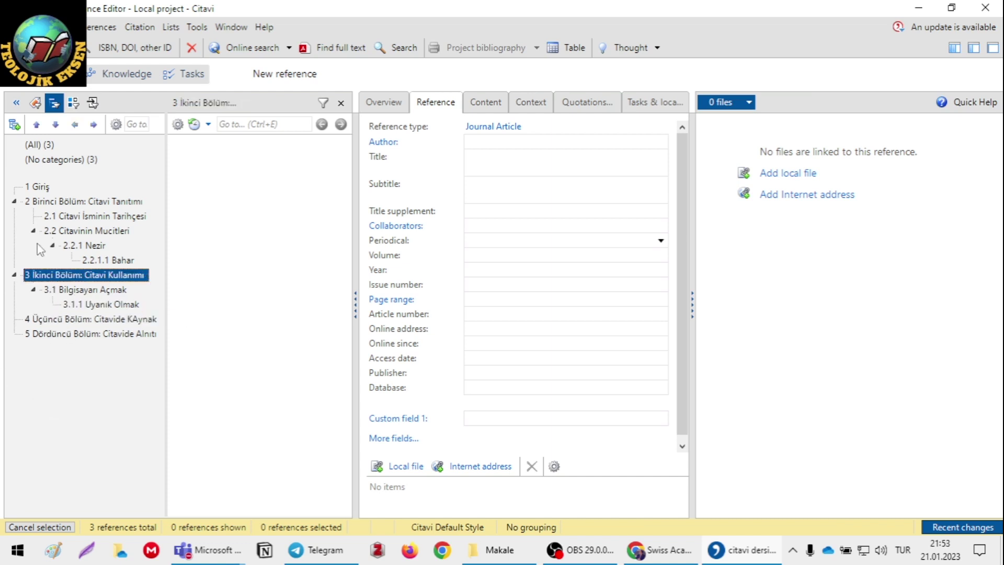
left_click(14, 124)
left_click(50, 157)
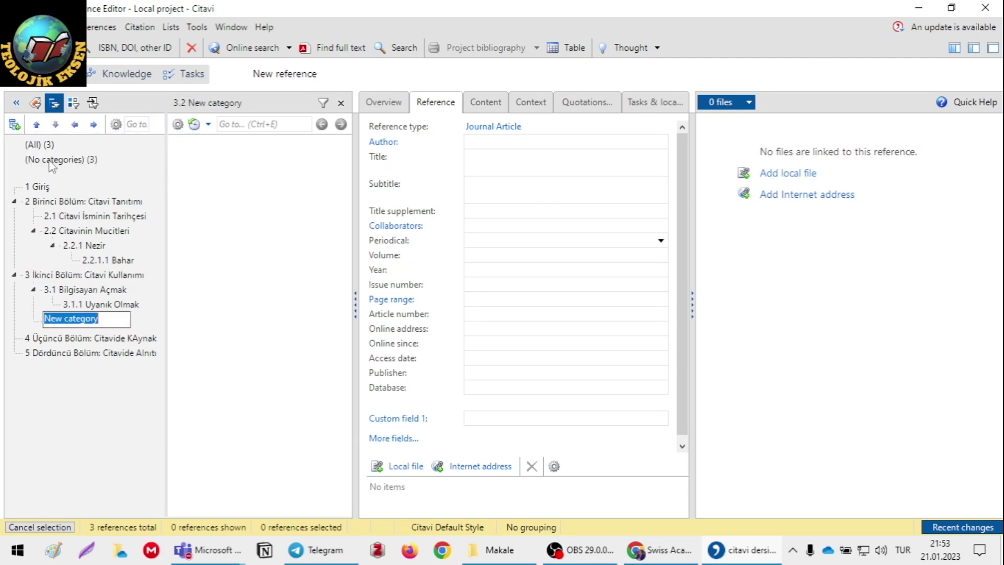
type("İng")
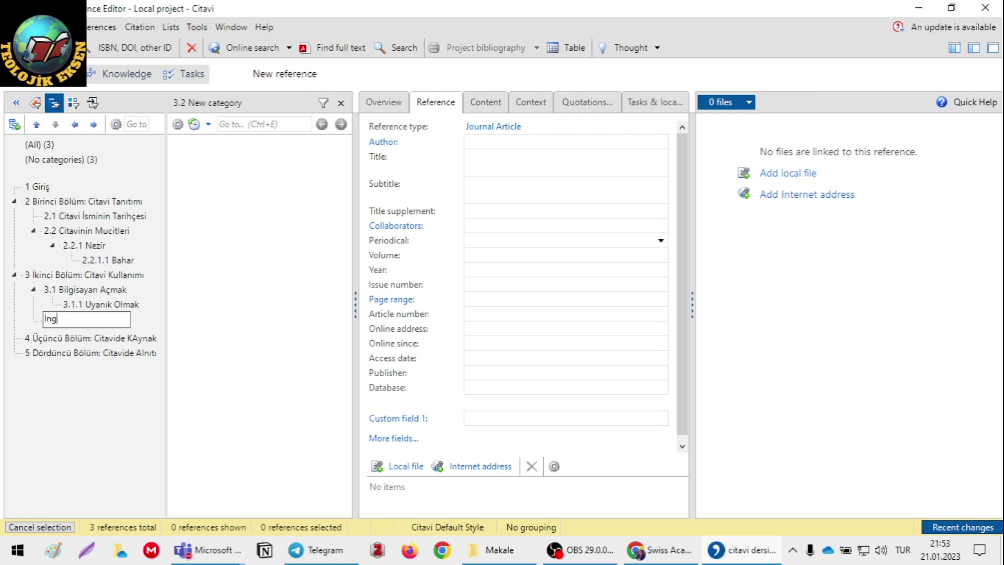
type("ilizce bilmek")
key("Return")
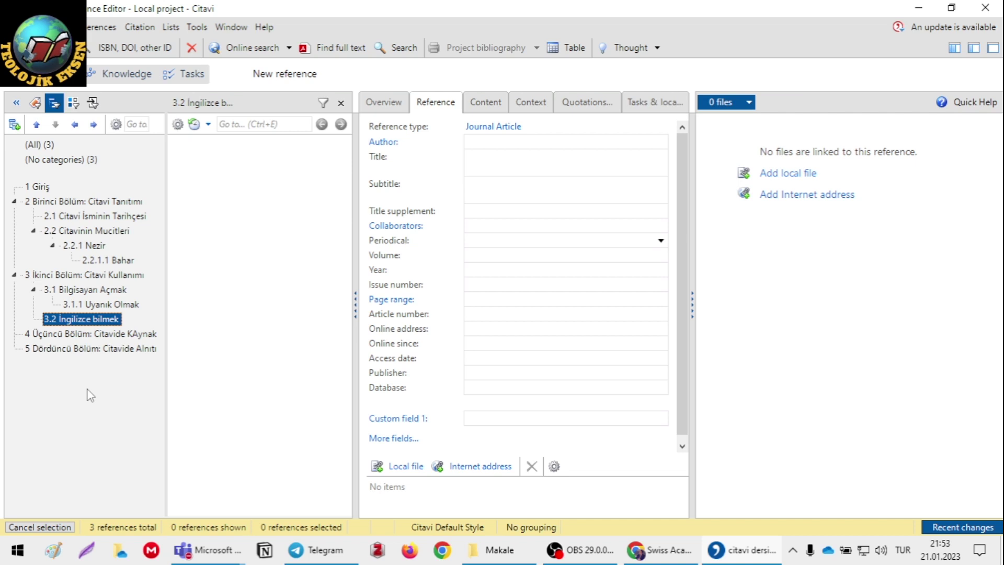
- Add a top-level category named "Sonuç" after "Dördüncü Bölüm: Citavide Alnıtı"
left_click(93, 348)
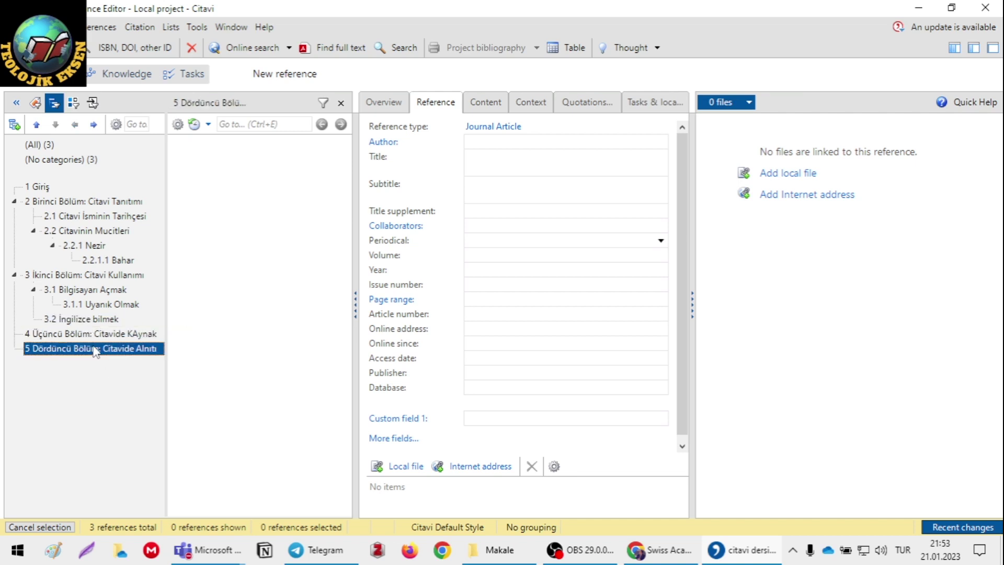
left_click(15, 126)
left_click(32, 142)
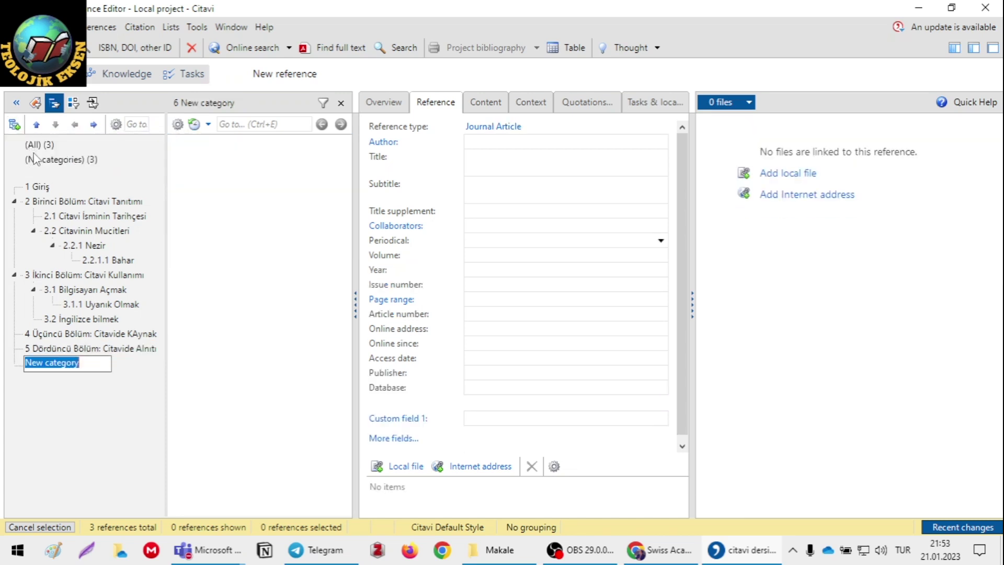
type("Sonuç")
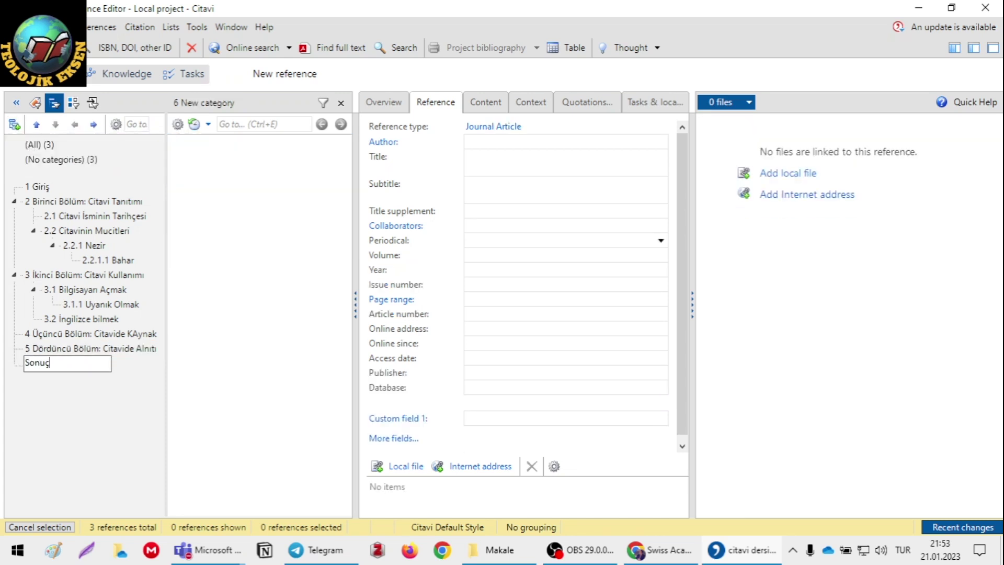
key("Return")
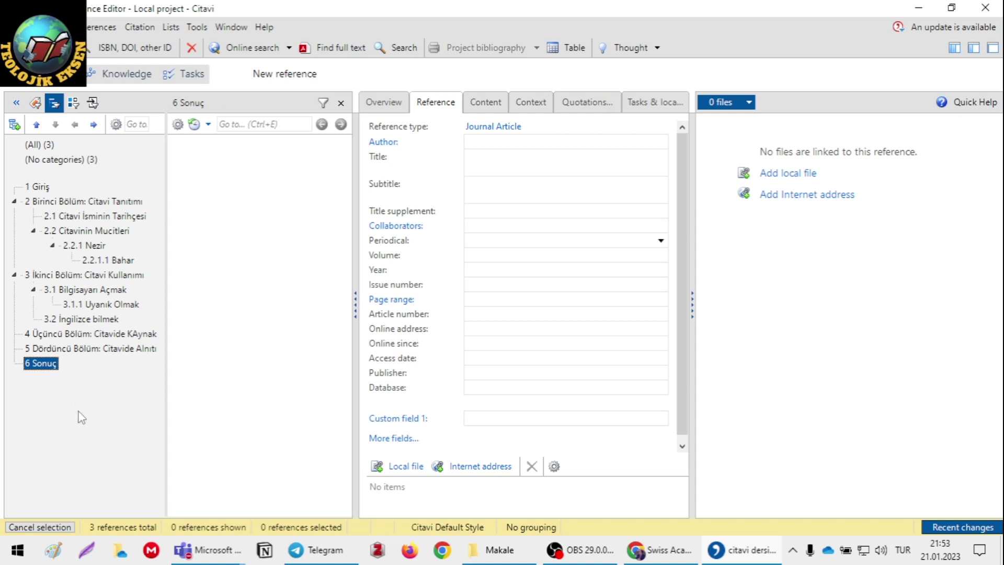
- Show all references regardless of category and open the 2014 journal article "Cessas'a Göre Haber-i Vahidin Kabul Şartları"
left_click(37, 145)
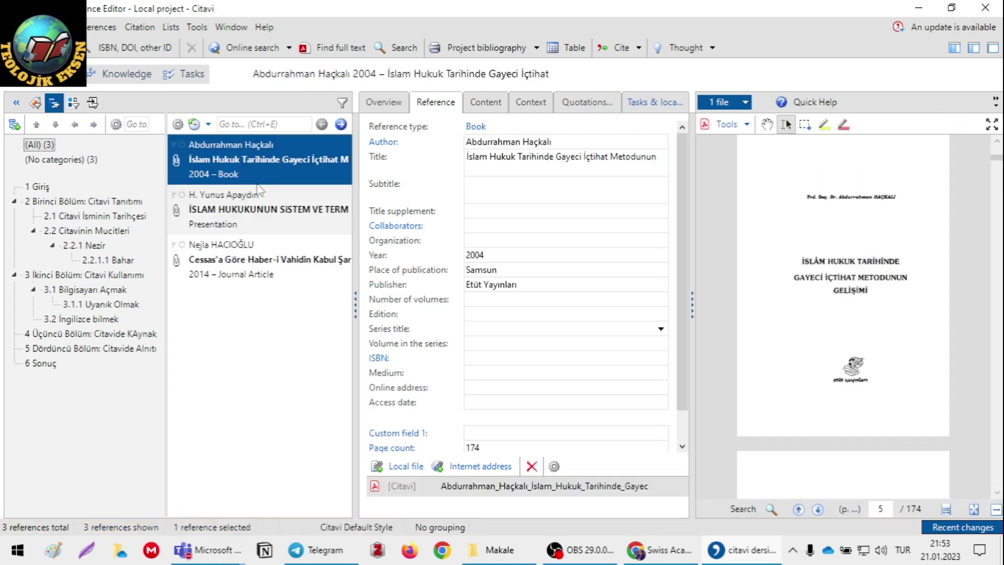
left_click(260, 210)
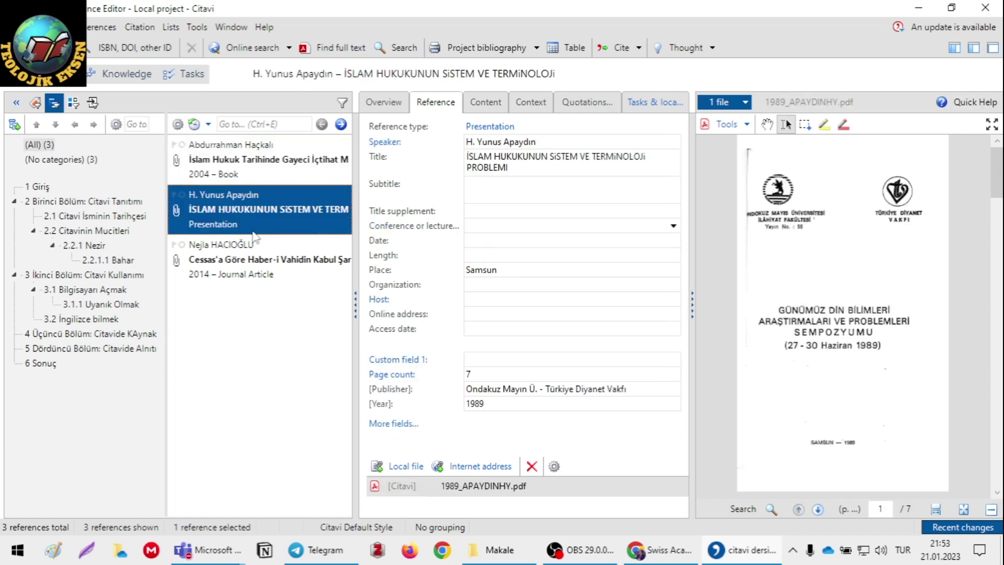
left_click(234, 257)
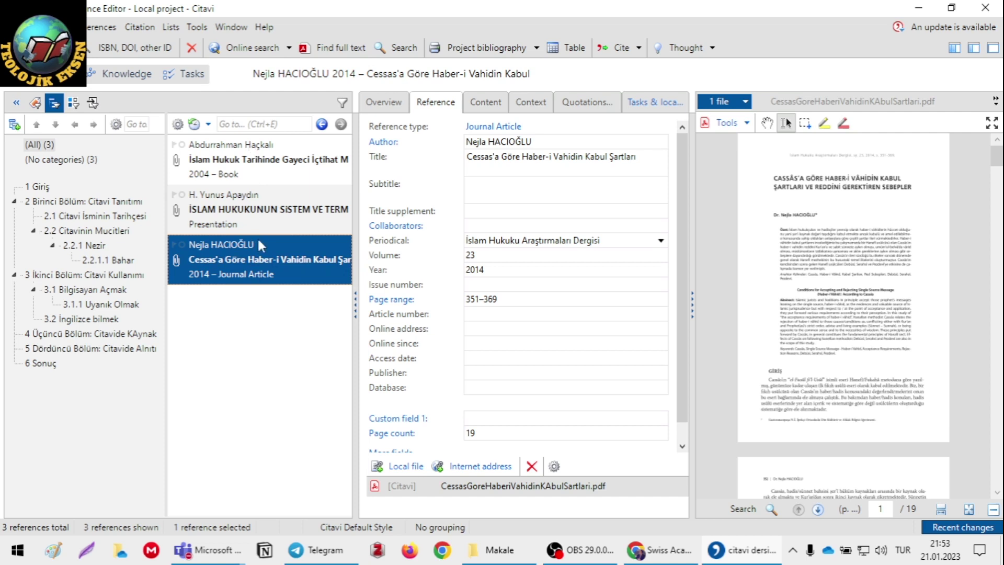
right_click(265, 262)
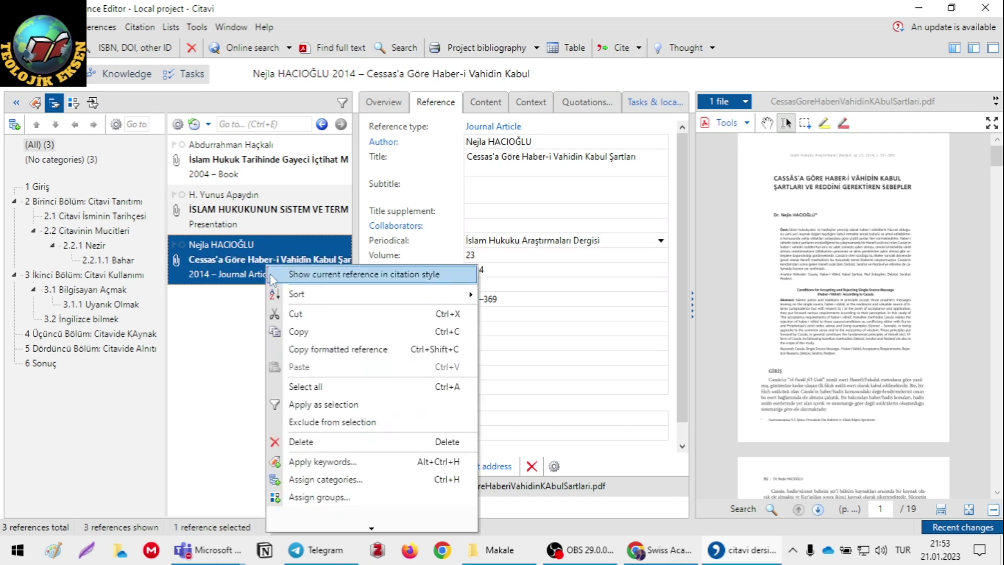
left_click(242, 377)
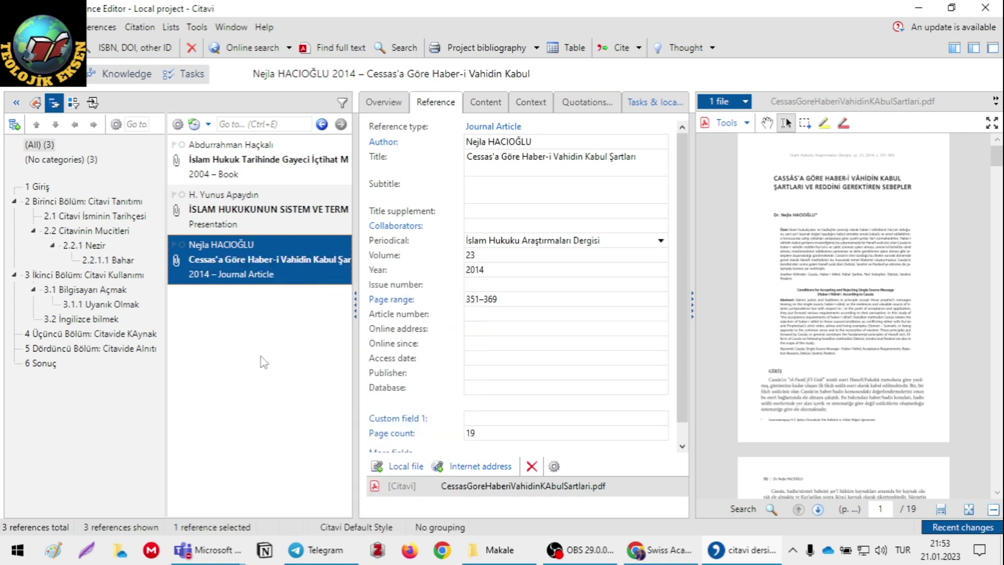
- Enlarge the article's PDF view and save the first paragraph of page 352 as a direct quotation
left_click(356, 311)
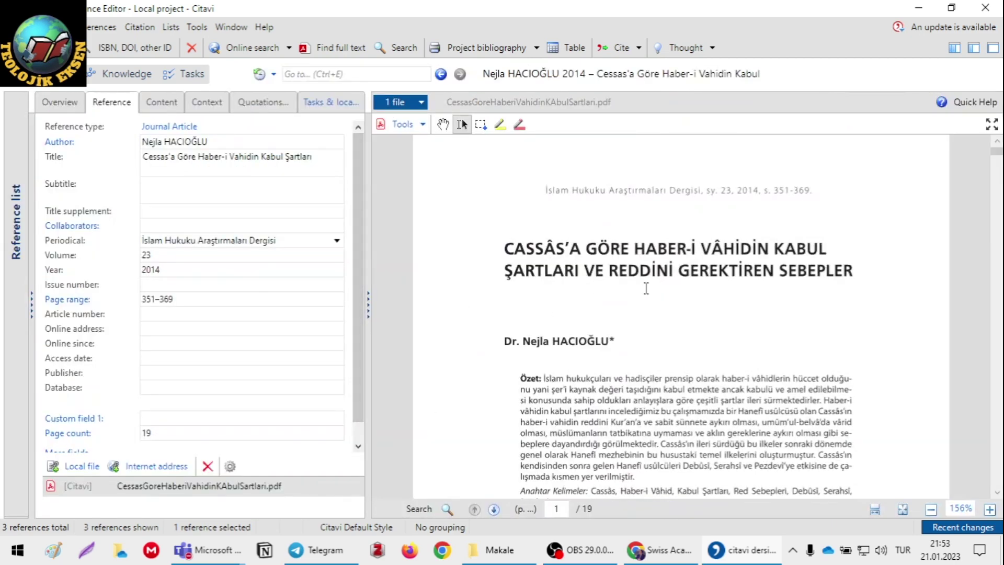
scroll(646, 288, "down", 4)
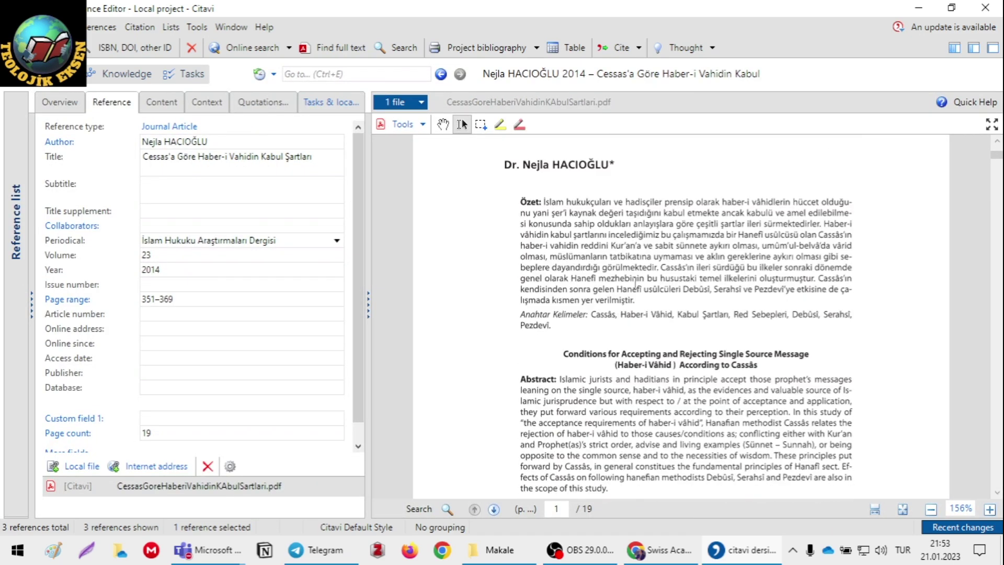
scroll(630, 288, "down", 4)
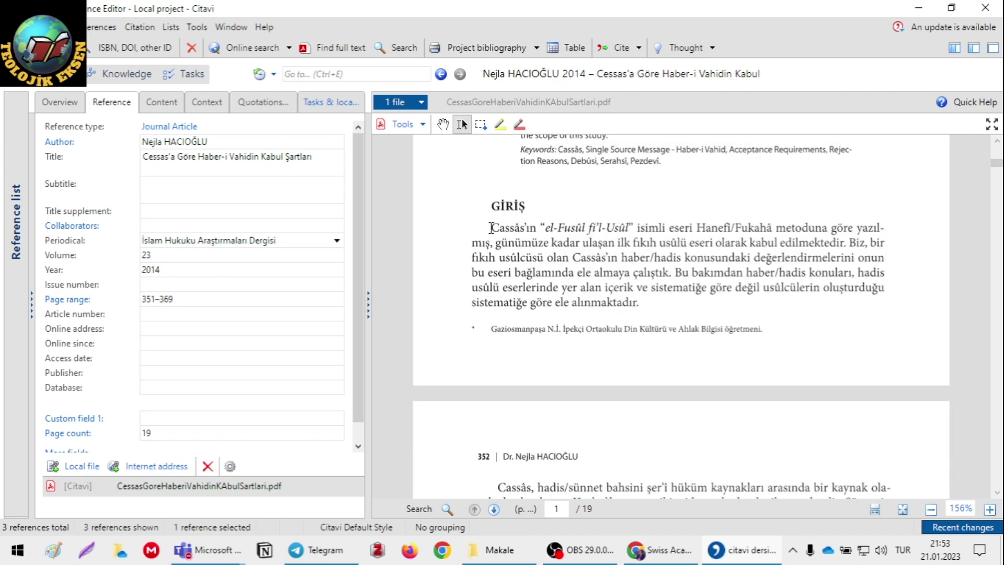
scroll(494, 230, "down", 4)
scroll(500, 275, "down", 1)
left_click_drag(500, 273, 618, 335)
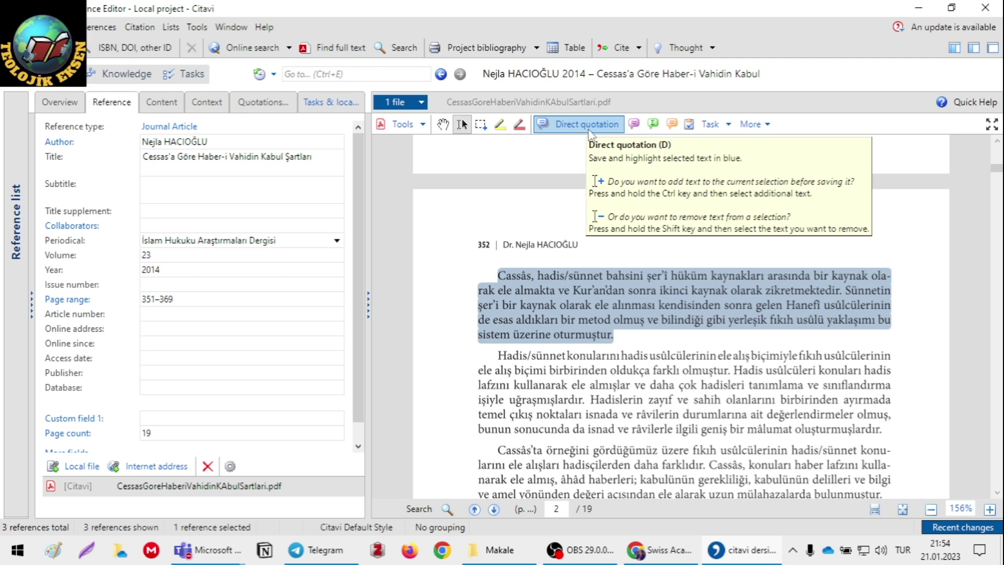
left_click(587, 125)
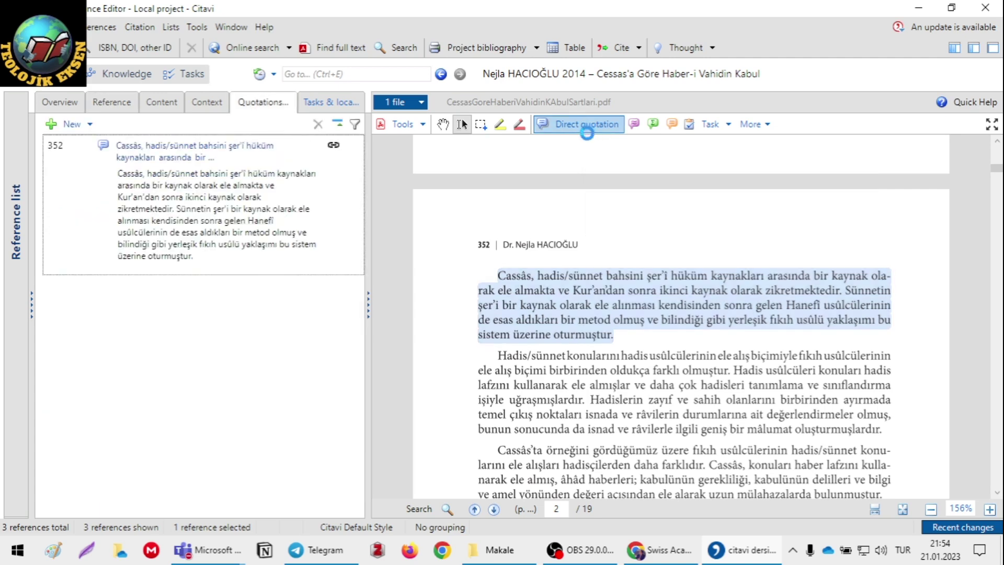
- Open the page 352 quotation for editing and select the whole text of its core statement
left_click(641, 291)
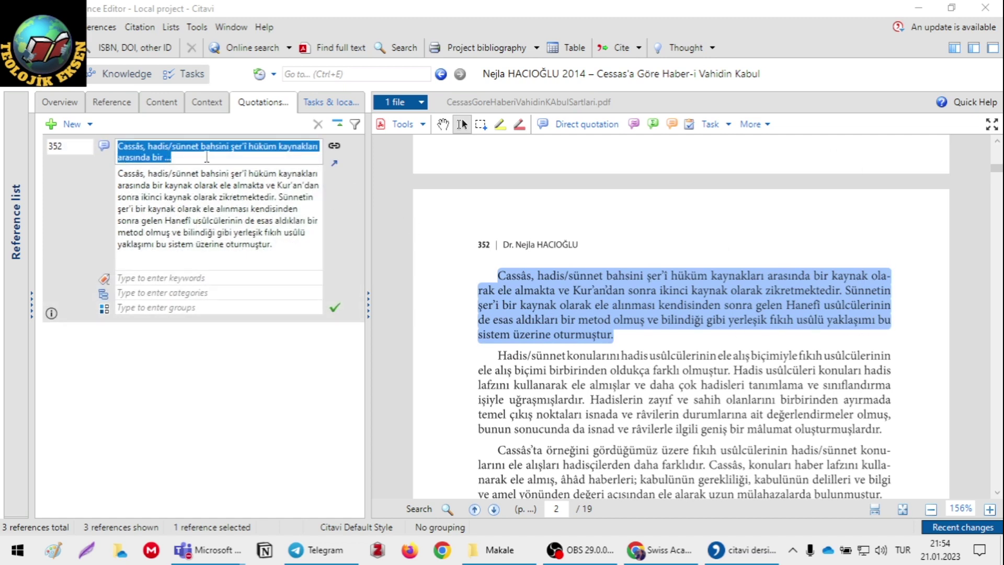
left_click(203, 156)
key("ctrl+a")
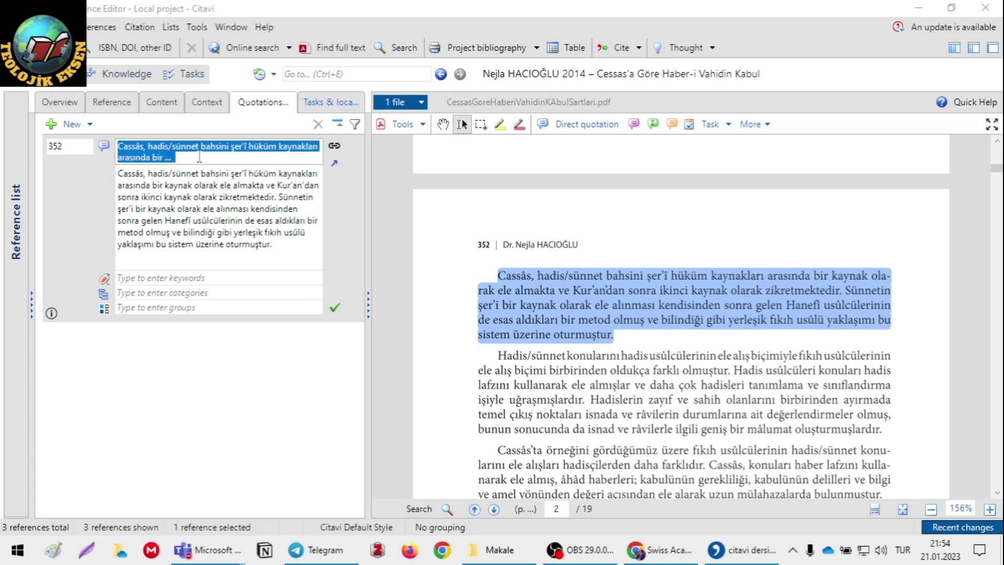